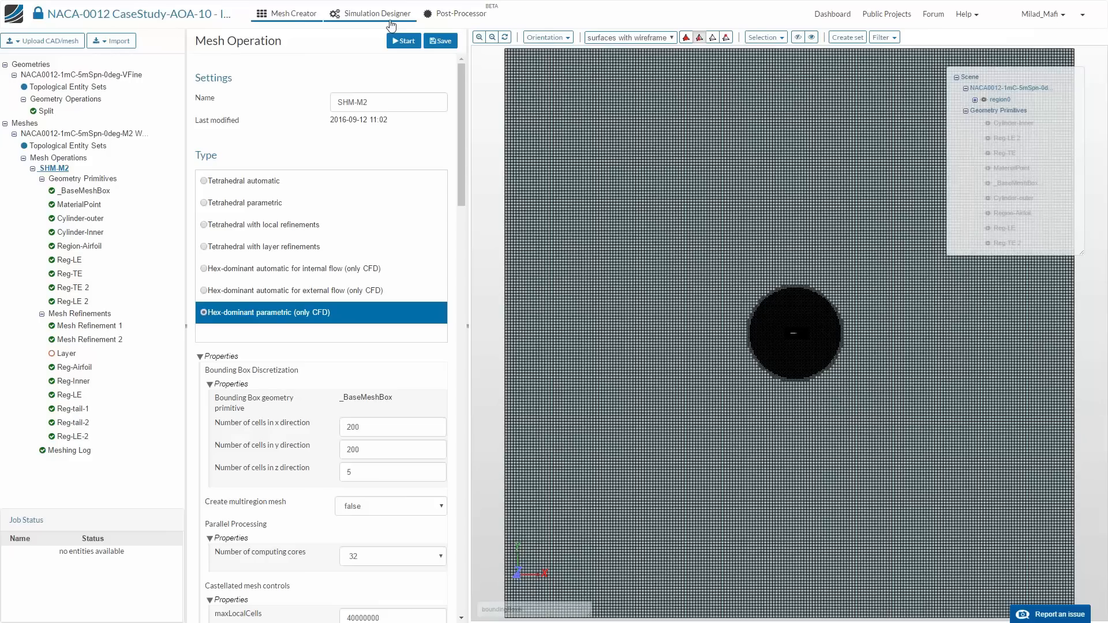
pyautogui.scroll(3, 824, 465)
pyautogui.scroll(3, 825, 462)
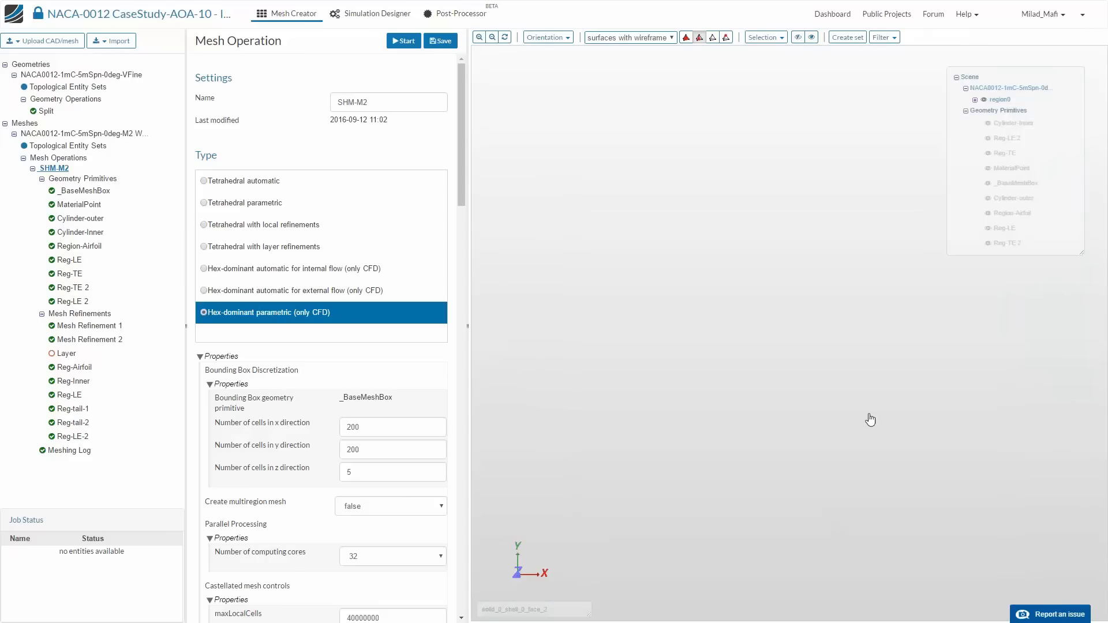
pyautogui.scroll(-3, 729, 404)
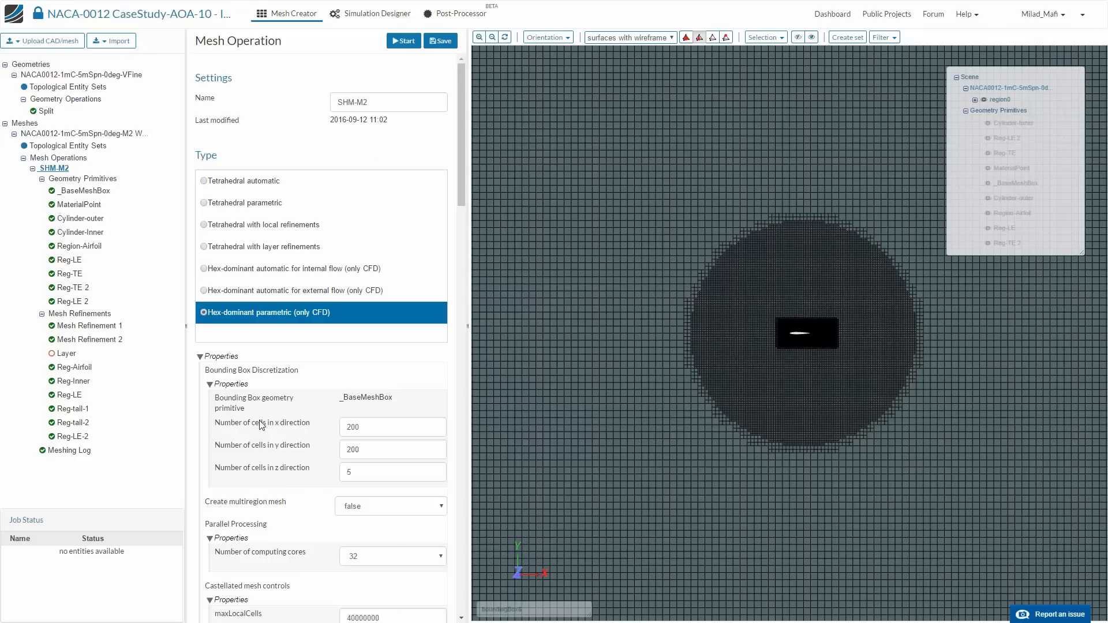
# - Open the Forces plot of the Alpha-10-RefLinSchemes run in the Post-Processor
pyautogui.click(448, 17)
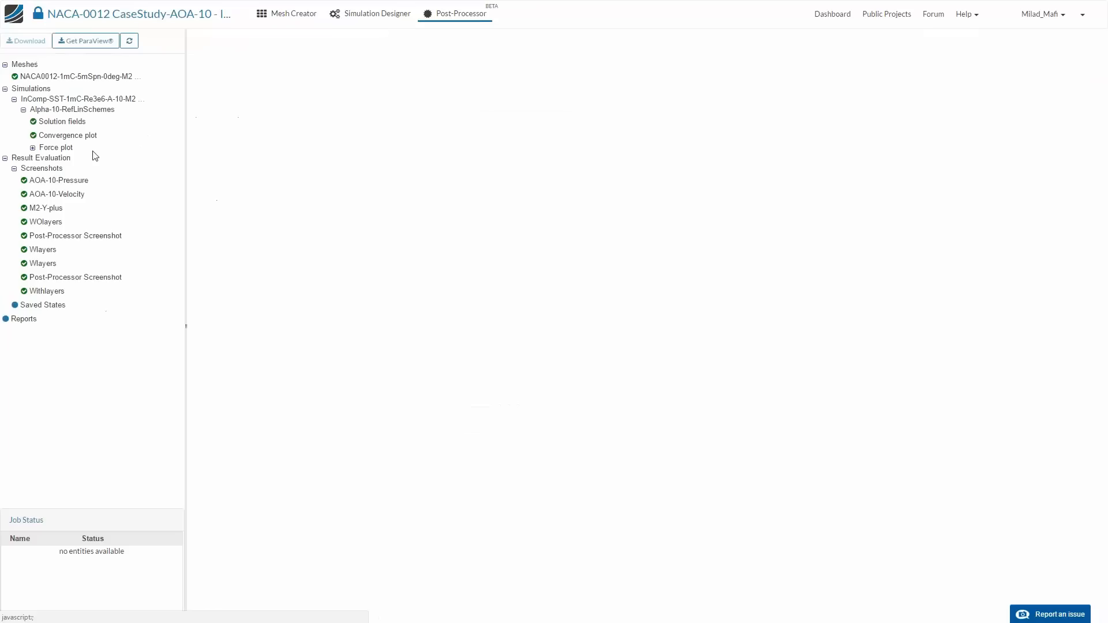
pyautogui.click(32, 147)
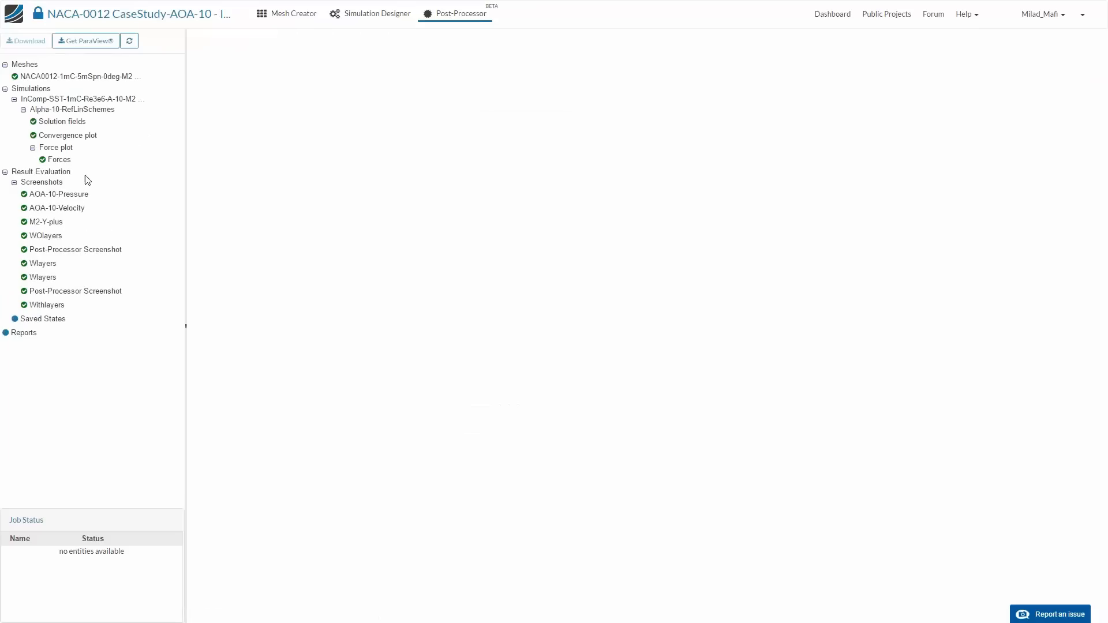
pyautogui.click(59, 159)
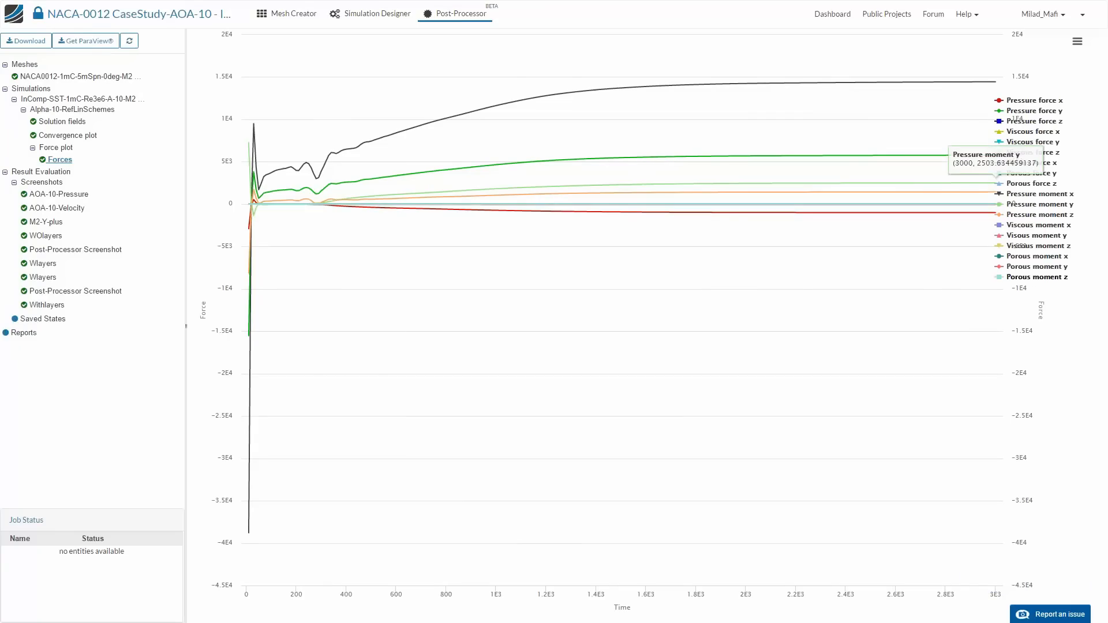
# - Hide the x, y and z curves of the porous, viscous and pressure moments in the force plot
pyautogui.click(1033, 257)
pyautogui.click(1037, 277)
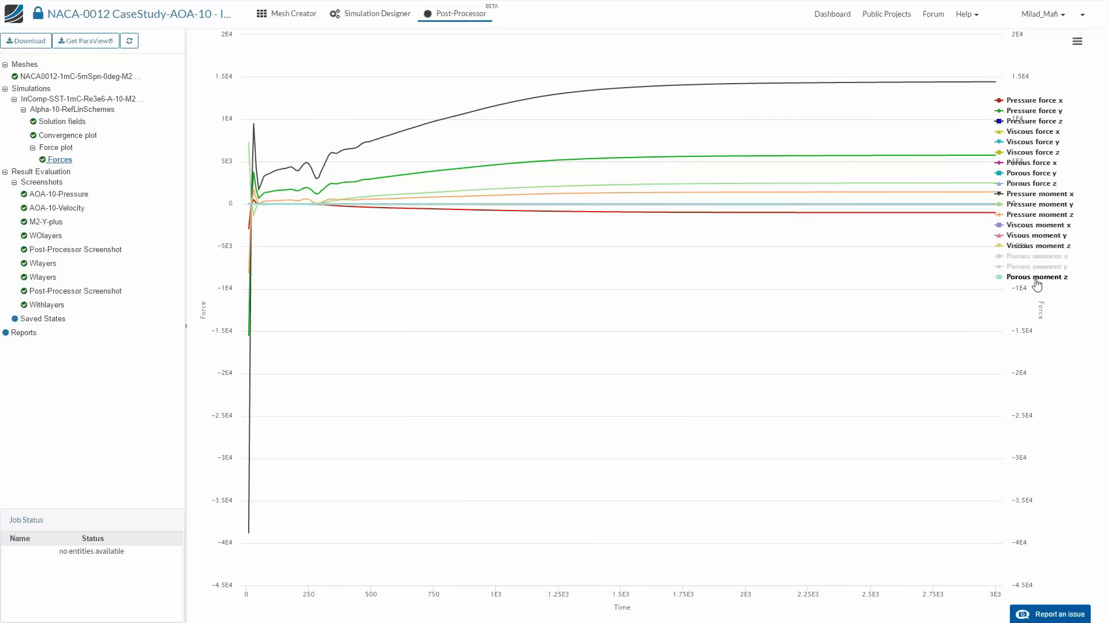
pyautogui.click(1037, 266)
pyautogui.click(1038, 246)
pyautogui.click(1039, 235)
pyautogui.click(1046, 225)
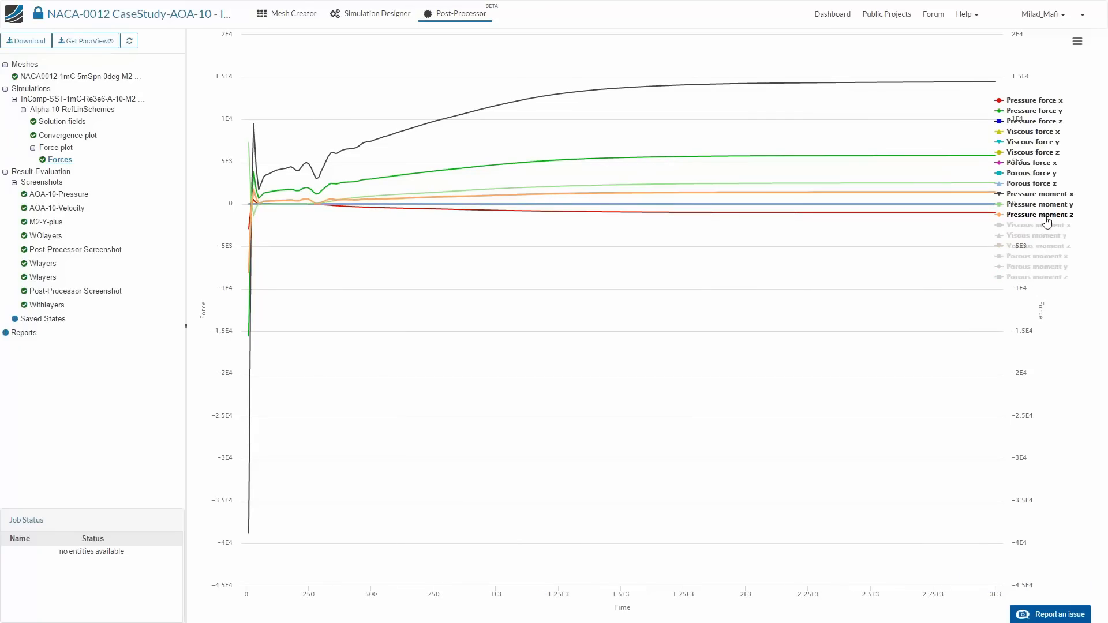
pyautogui.click(1045, 215)
pyautogui.click(1043, 205)
pyautogui.click(1043, 194)
# - Hide all porous force curves and the z components of the viscous and pressure forces
pyautogui.click(1042, 183)
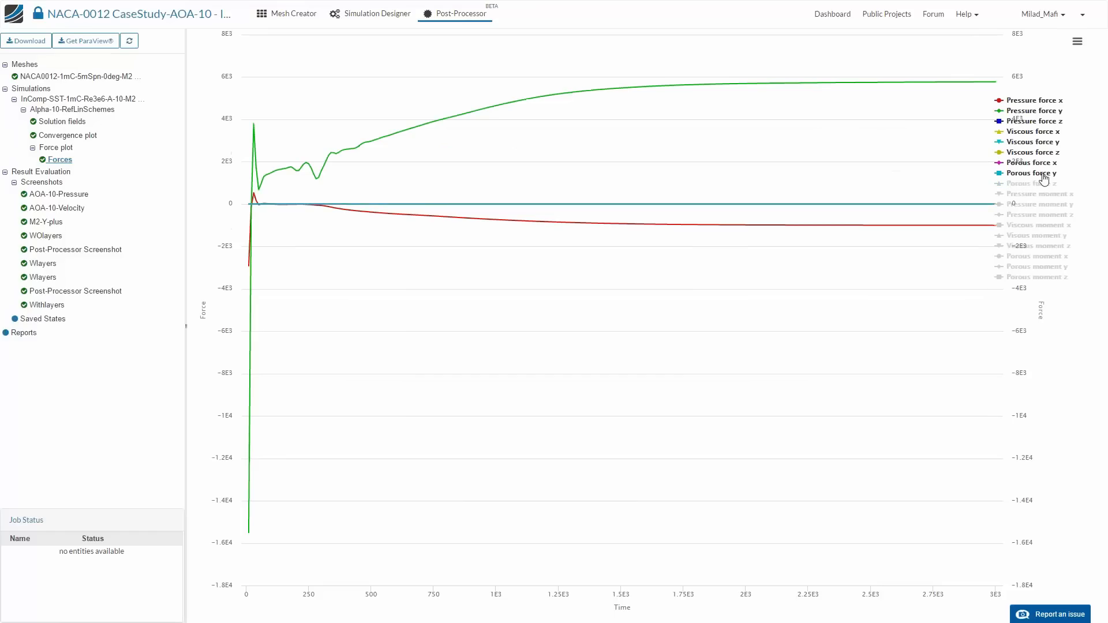
pyautogui.click(1040, 173)
pyautogui.click(1039, 163)
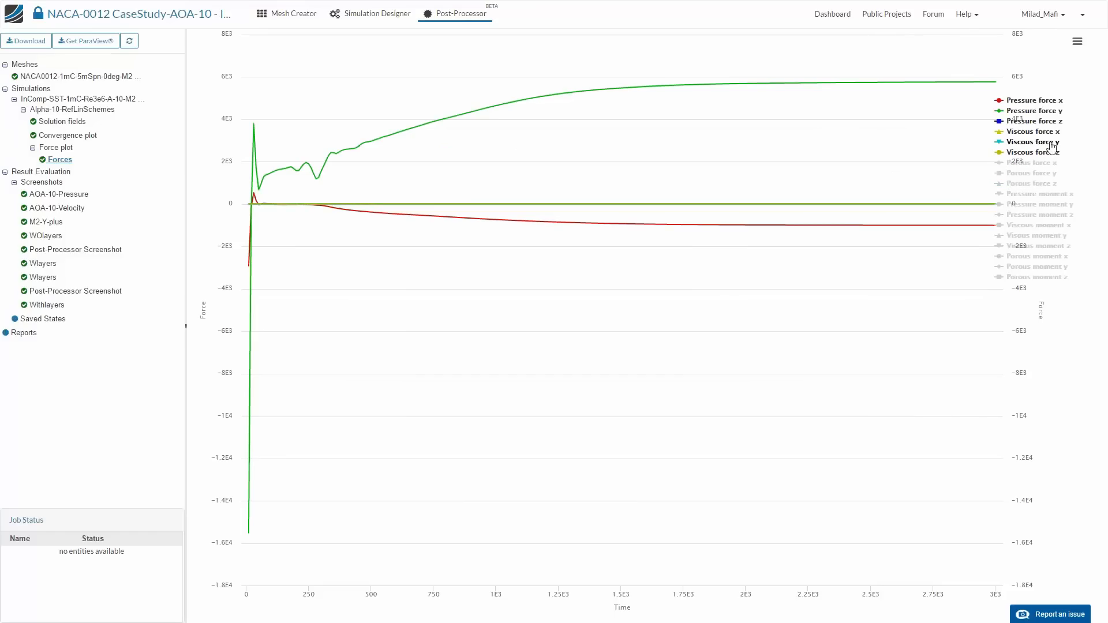
pyautogui.click(1042, 152)
pyautogui.click(1040, 121)
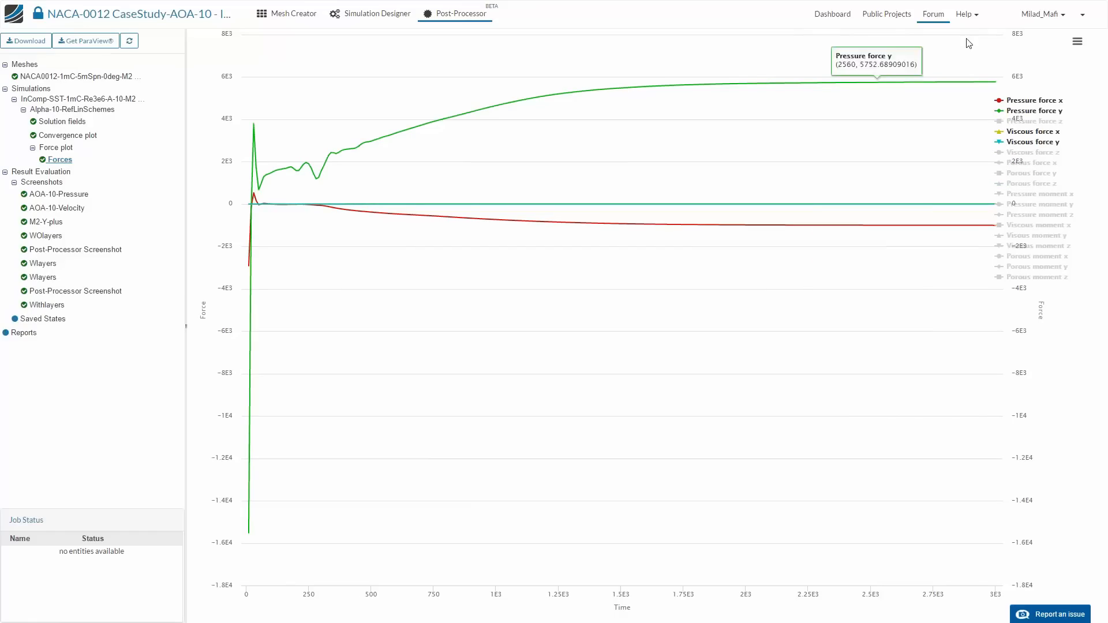
pyautogui.moveTo(998, 81)
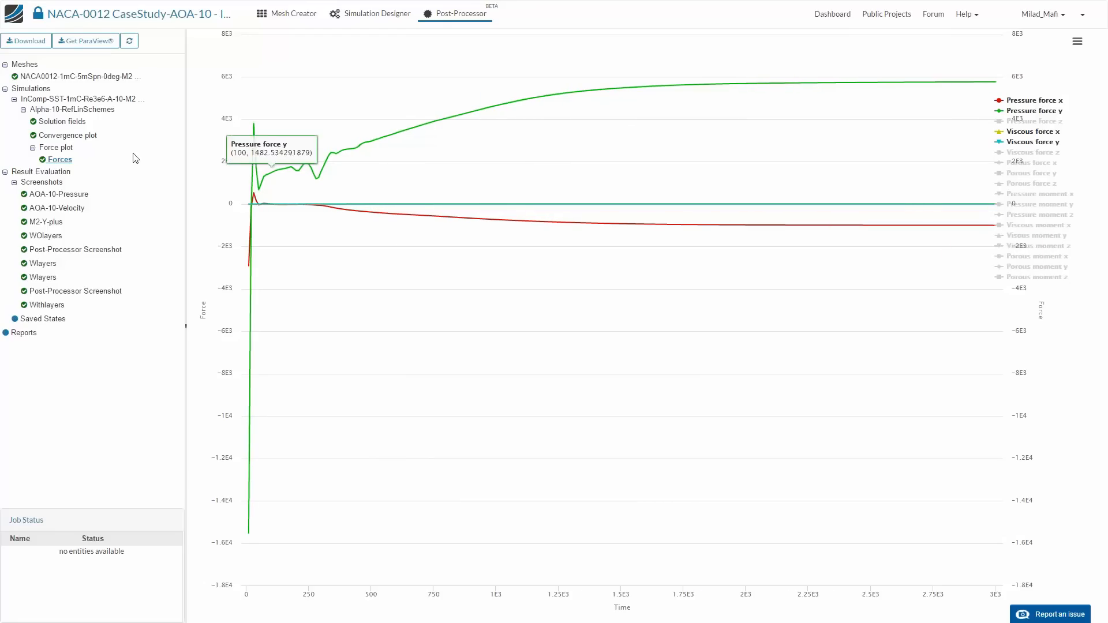
# - Load the solution fields of the Alpha-10-RefLinSchemes run and add a Slice filter to them
pyautogui.click(65, 122)
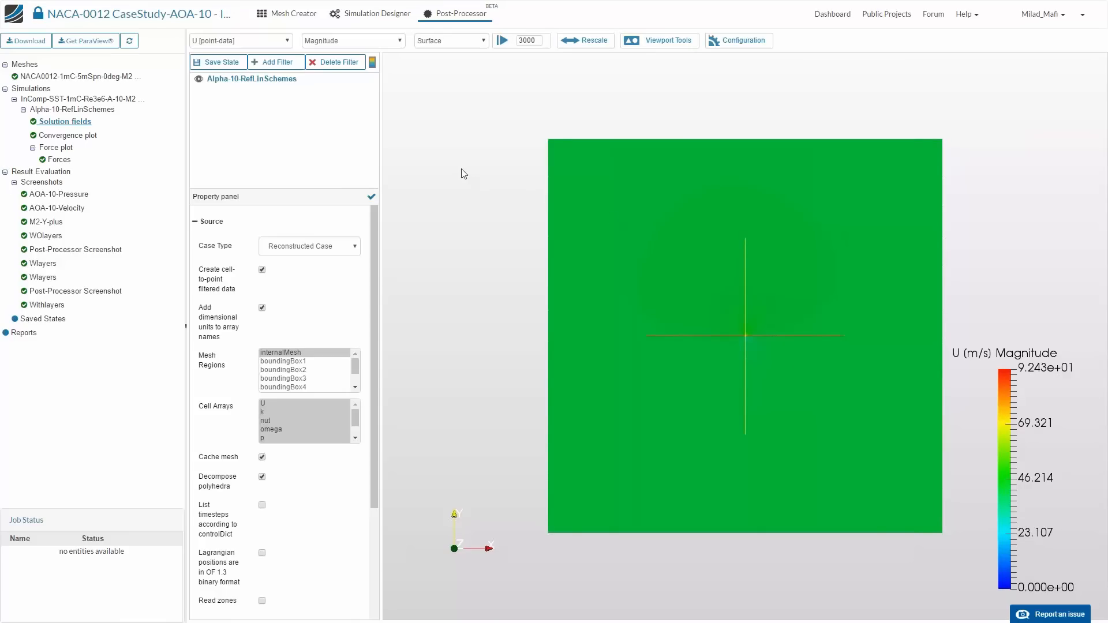
pyautogui.moveTo(468, 175); pyautogui.dragTo(505, 163)
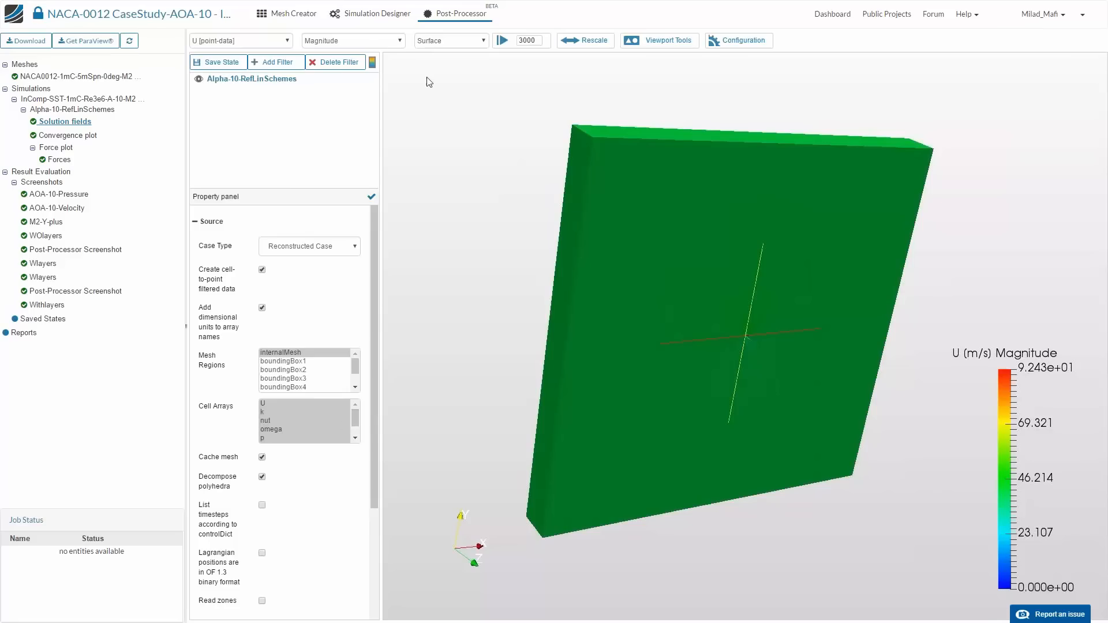
pyautogui.click(277, 62)
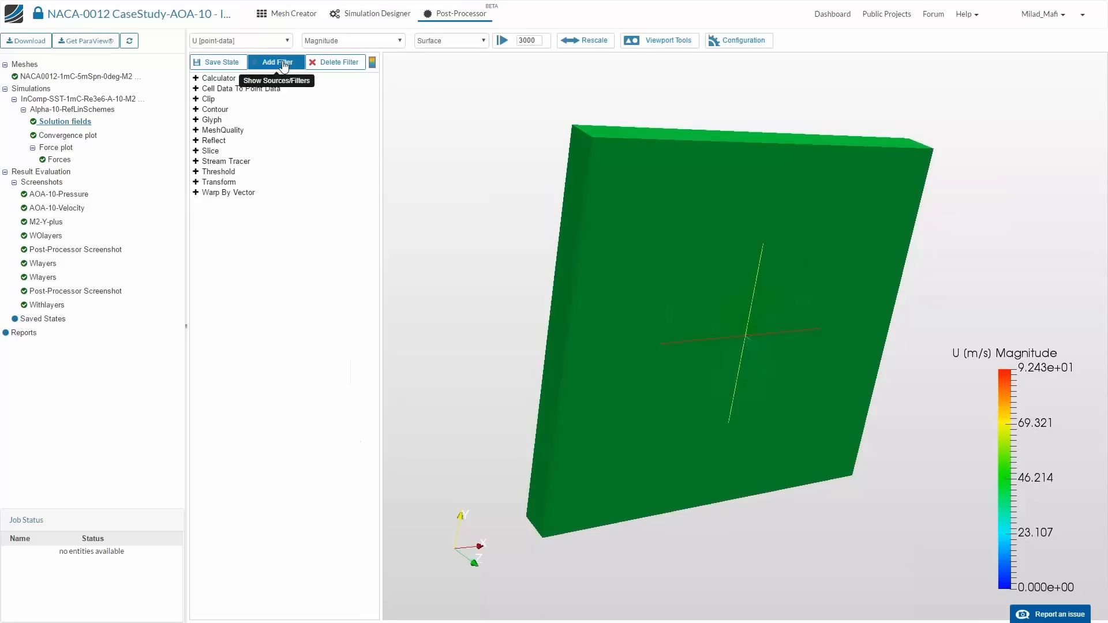
pyautogui.click(210, 151)
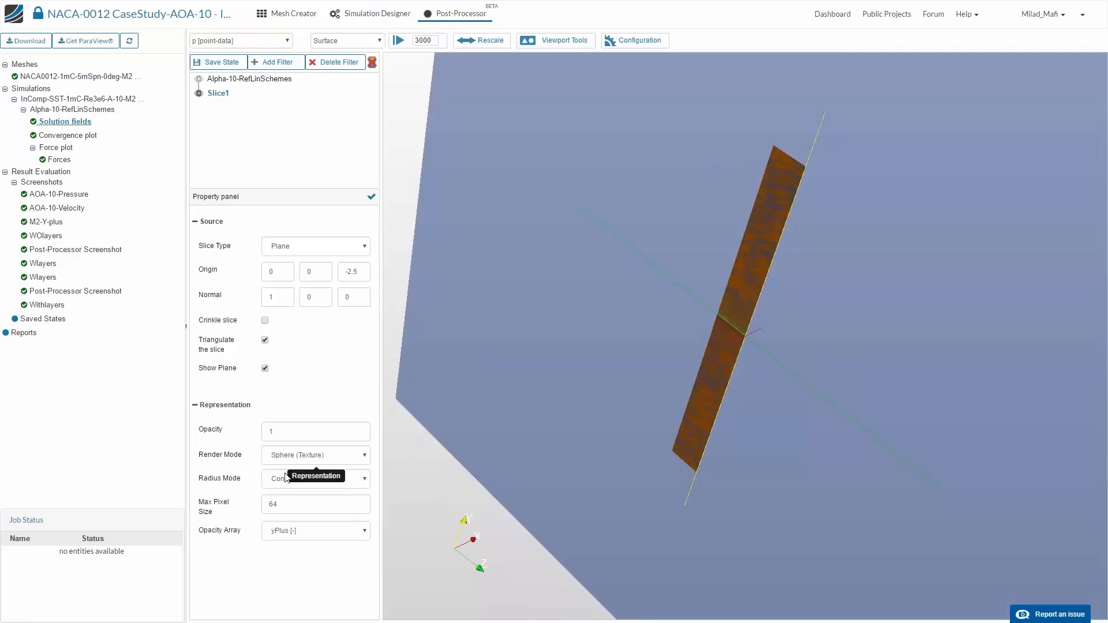
# - Set the slice normal to 0, 0, 1 and apply it
pyautogui.doubleClick(276, 299)
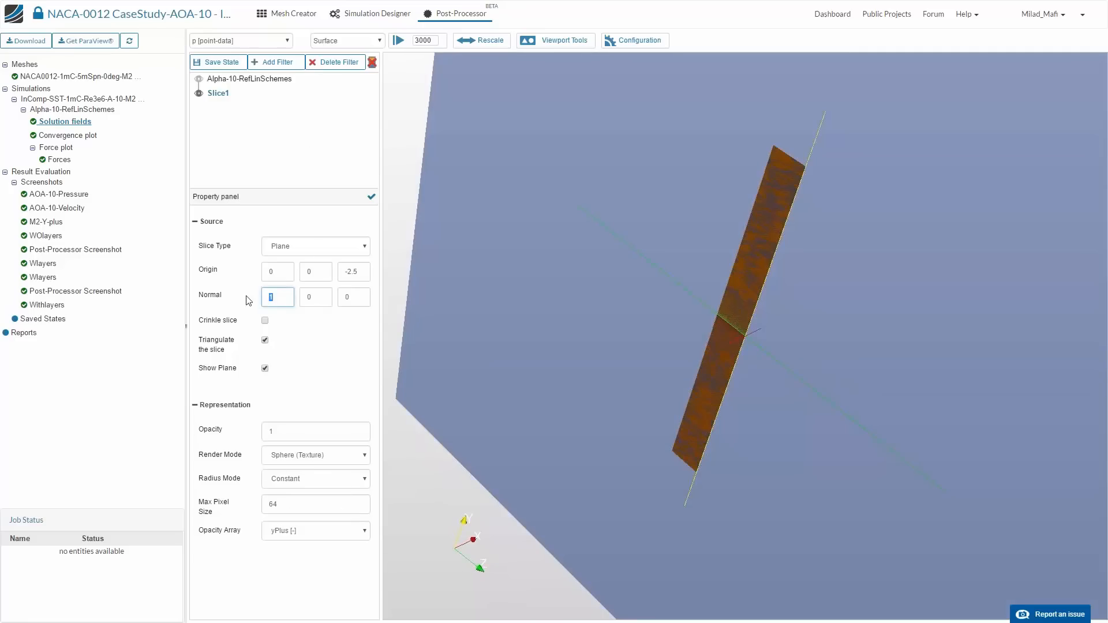
pyautogui.write('0')
pyautogui.doubleClick(344, 298)
pyautogui.click(371, 198)
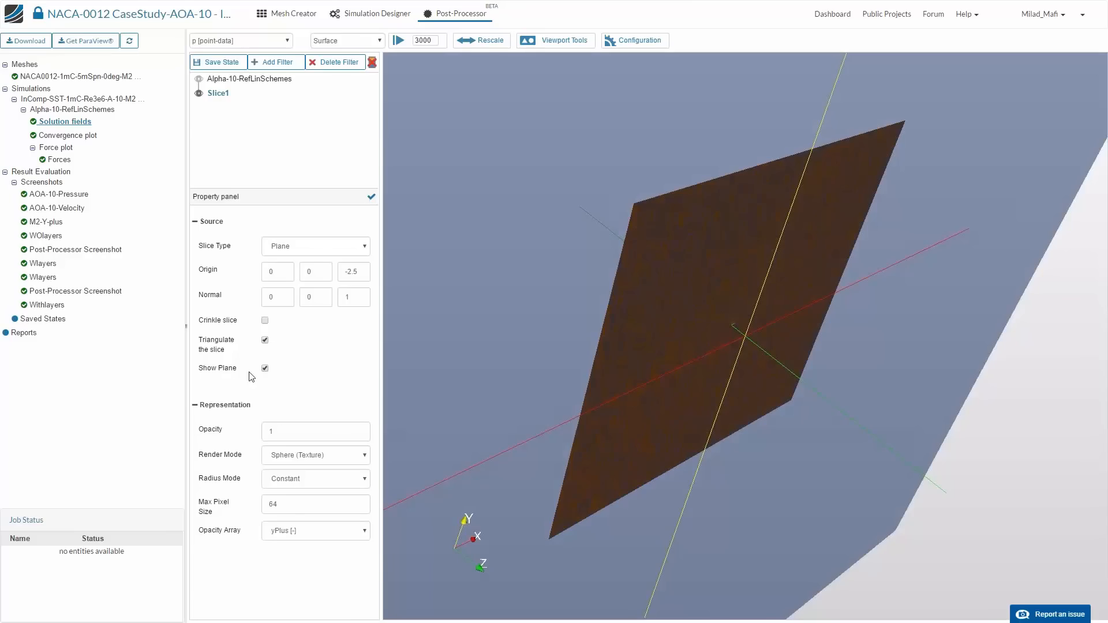
# - Turn off the slice's plane display, apply the change, and set the view orientation to +z
pyautogui.click(265, 369)
pyautogui.click(569, 42)
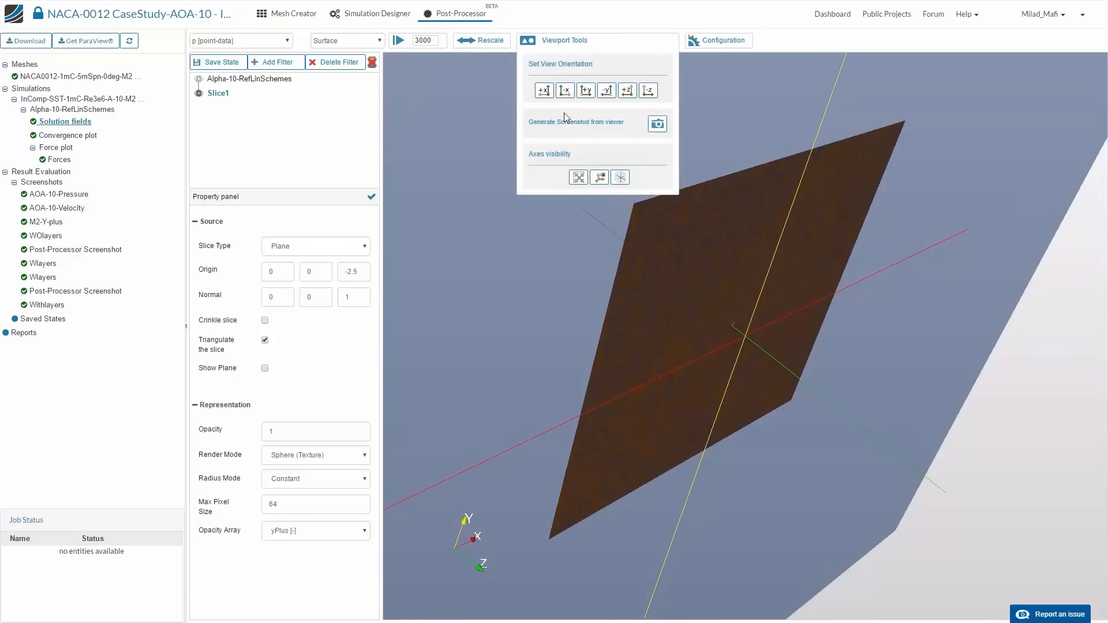
pyautogui.click(627, 90)
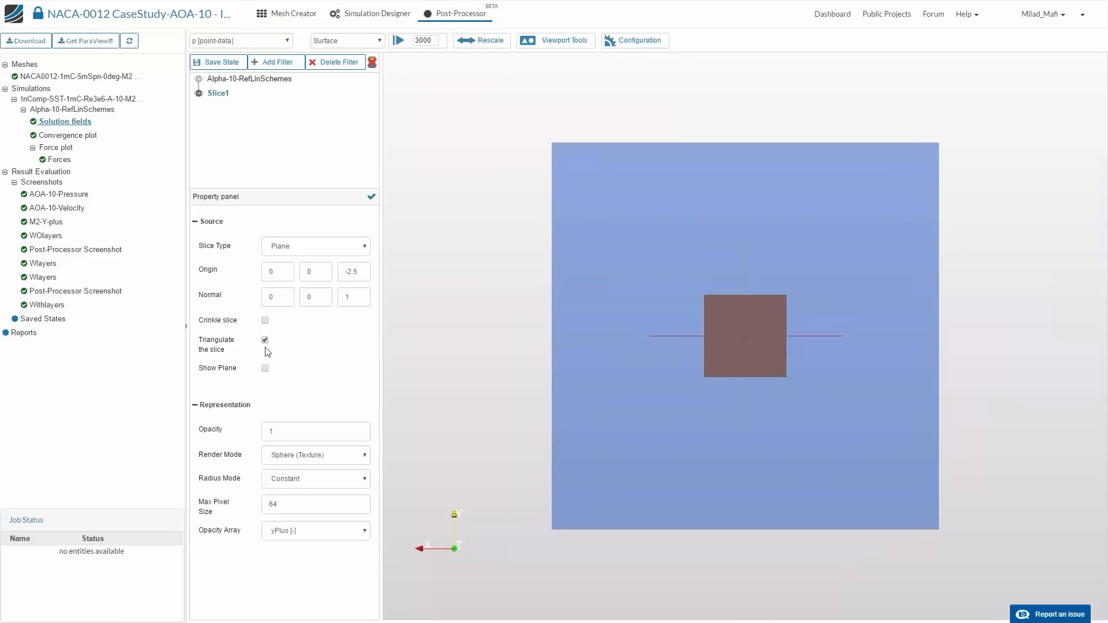
pyautogui.click(372, 197)
# - Show the color legend for the pressure field around the airfoil
pyautogui.scroll(5, 819, 537)
pyautogui.scroll(10, 762, 456)
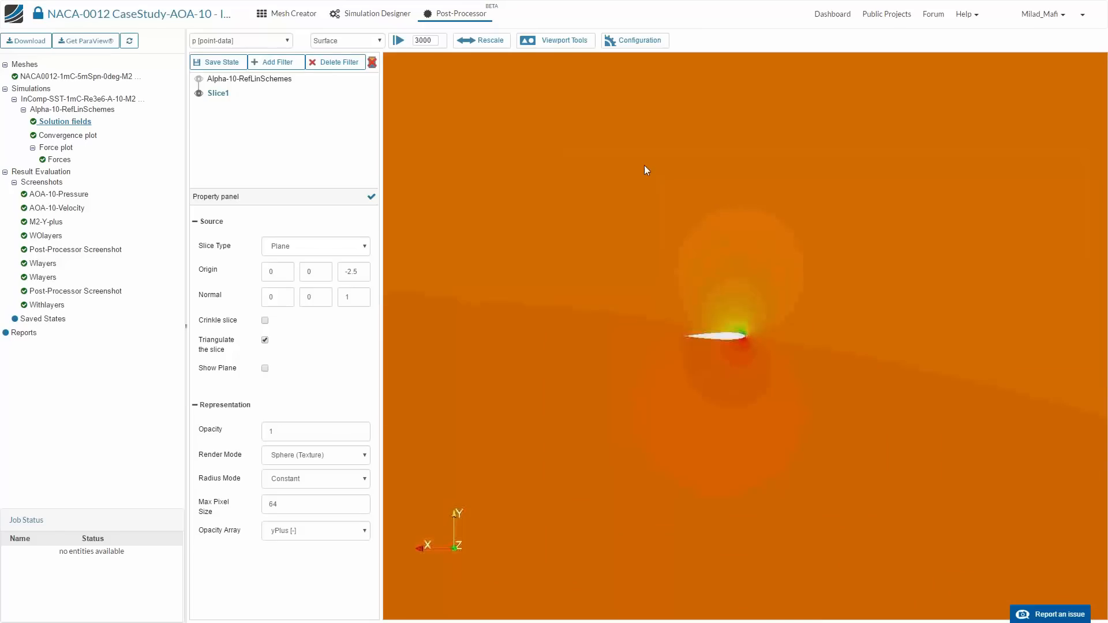
pyautogui.scroll(5, 663, 431)
pyautogui.moveTo(645, 222); pyautogui.dragTo(695, 225, button='middle')
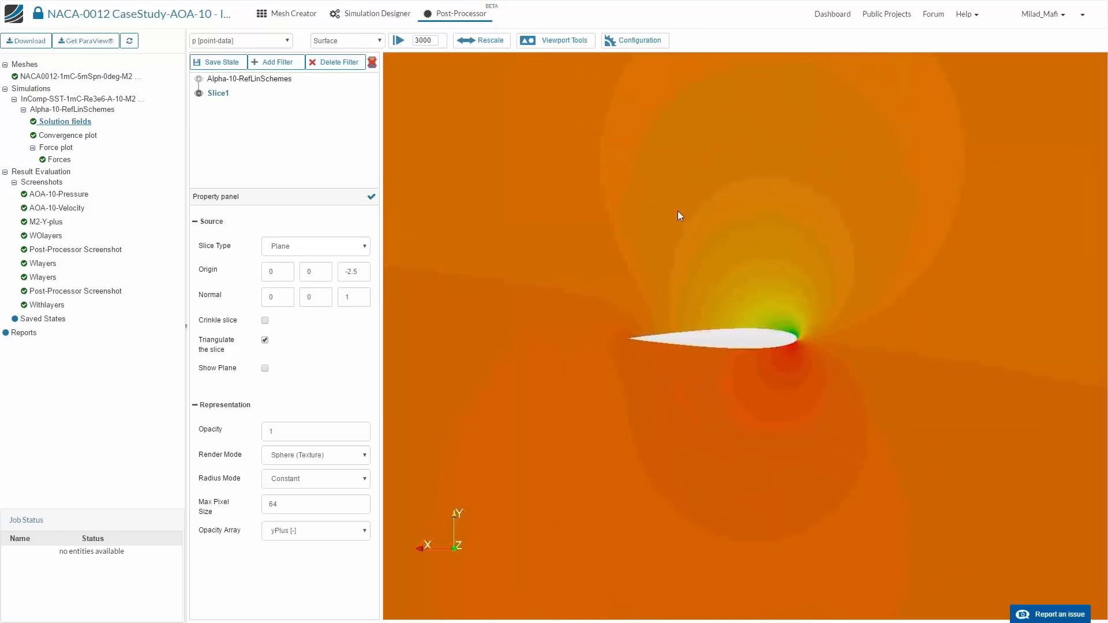
pyautogui.moveTo(679, 215); pyautogui.dragTo(680, 282, button='right')
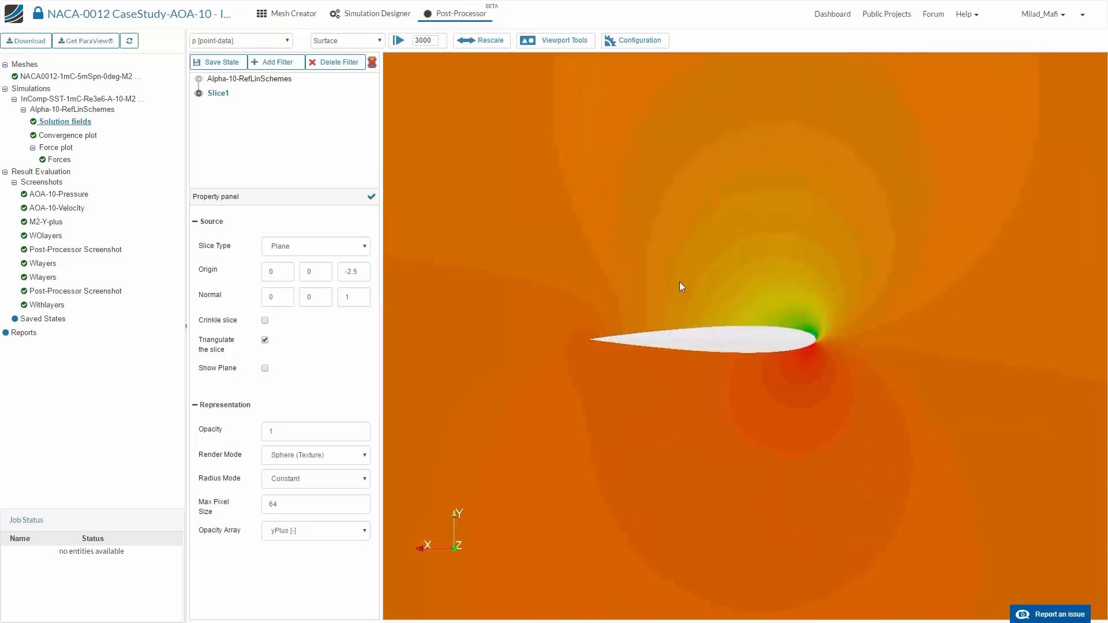
pyautogui.click(371, 62)
# - Color the slice by U [point-data] to display the velocity magnitude around the airfoil
pyautogui.click(254, 44)
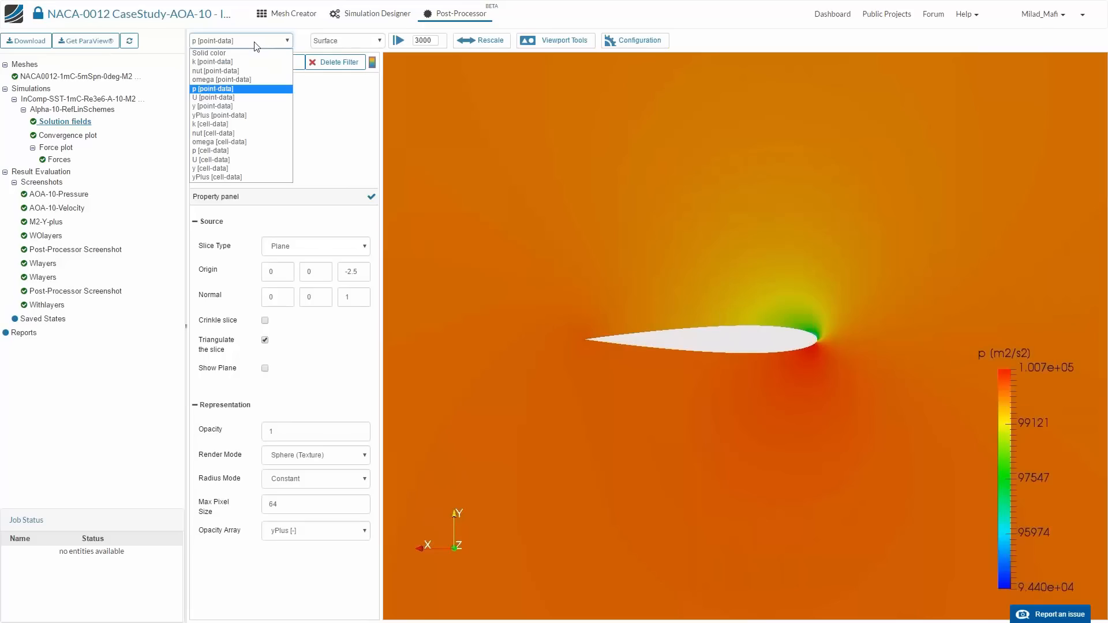
pyautogui.click(237, 98)
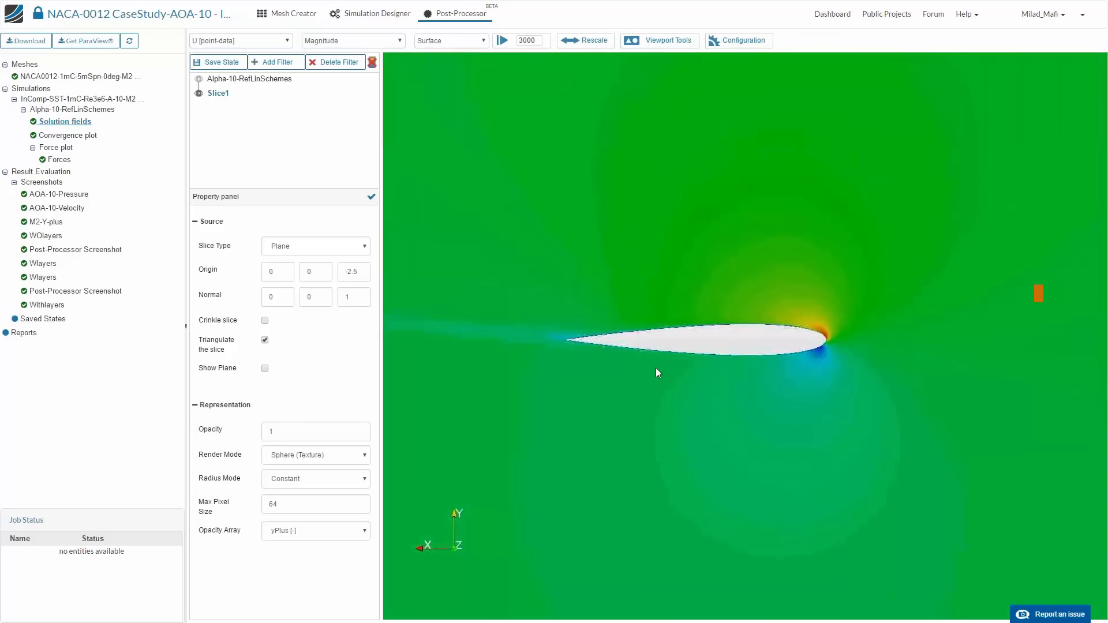
pyautogui.scroll(5, 656, 370)
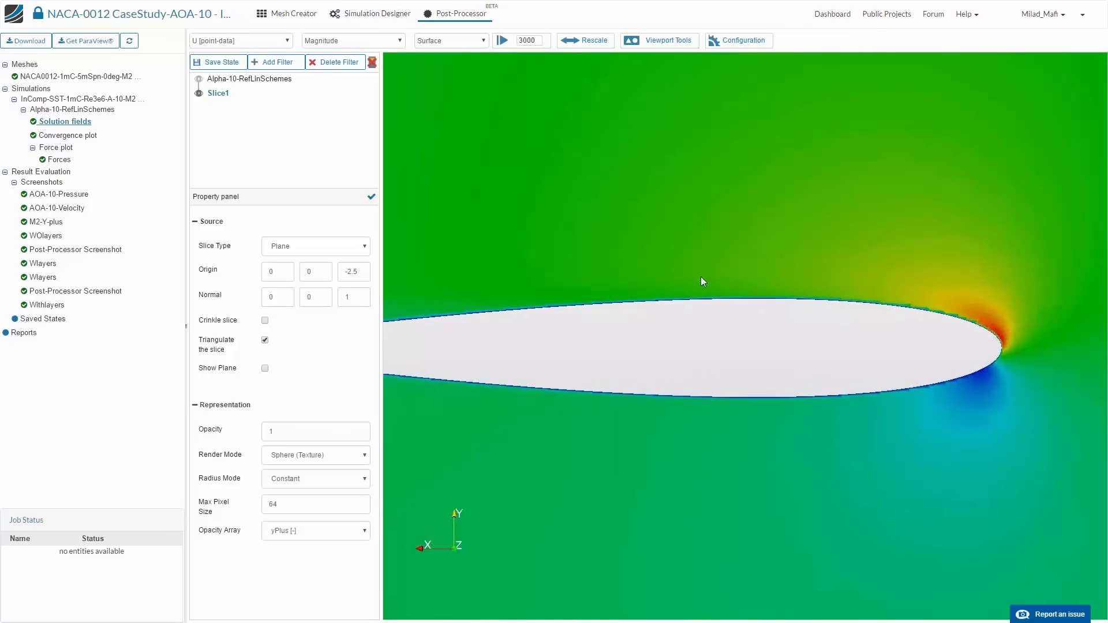
pyautogui.scroll(4, 704, 314)
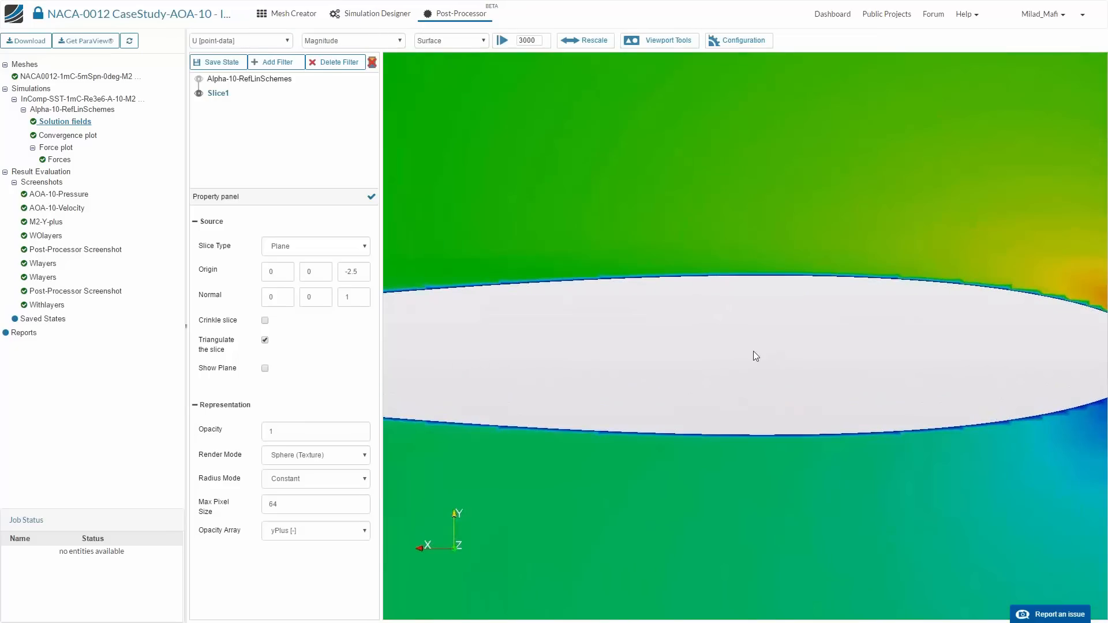
pyautogui.scroll(-2, 754, 351)
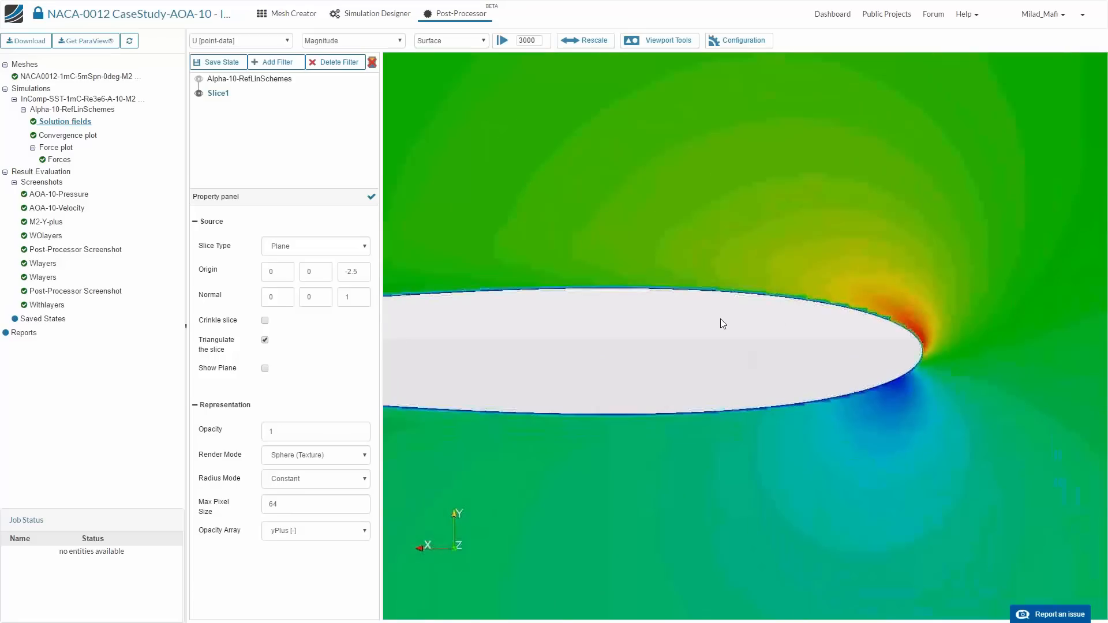
pyautogui.moveTo(720, 319); pyautogui.dragTo(806, 317, button='middle')
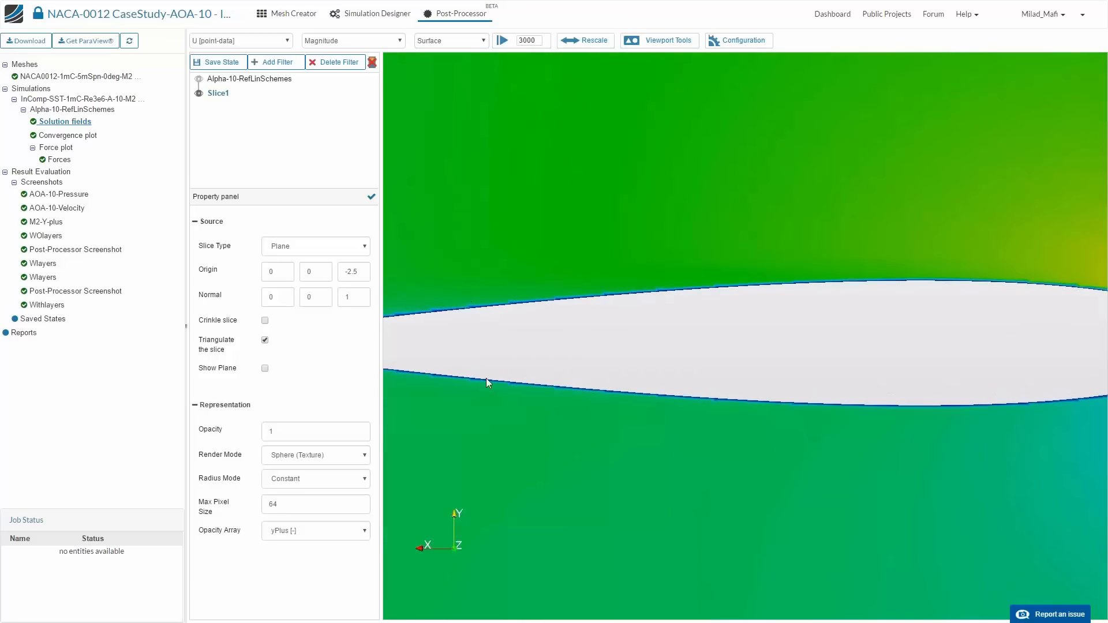
pyautogui.scroll(-2, 539, 254)
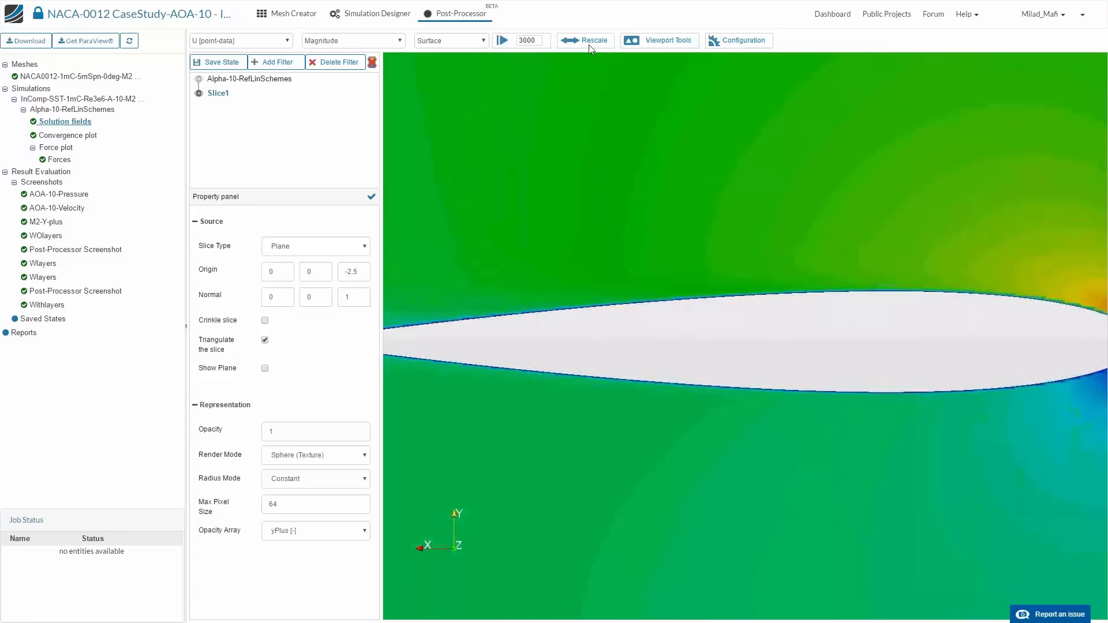
# - Check the velocity data range and examine the velocity magnitude around the airfoil's leading edge and wake with the color legend displayed
pyautogui.click(588, 41)
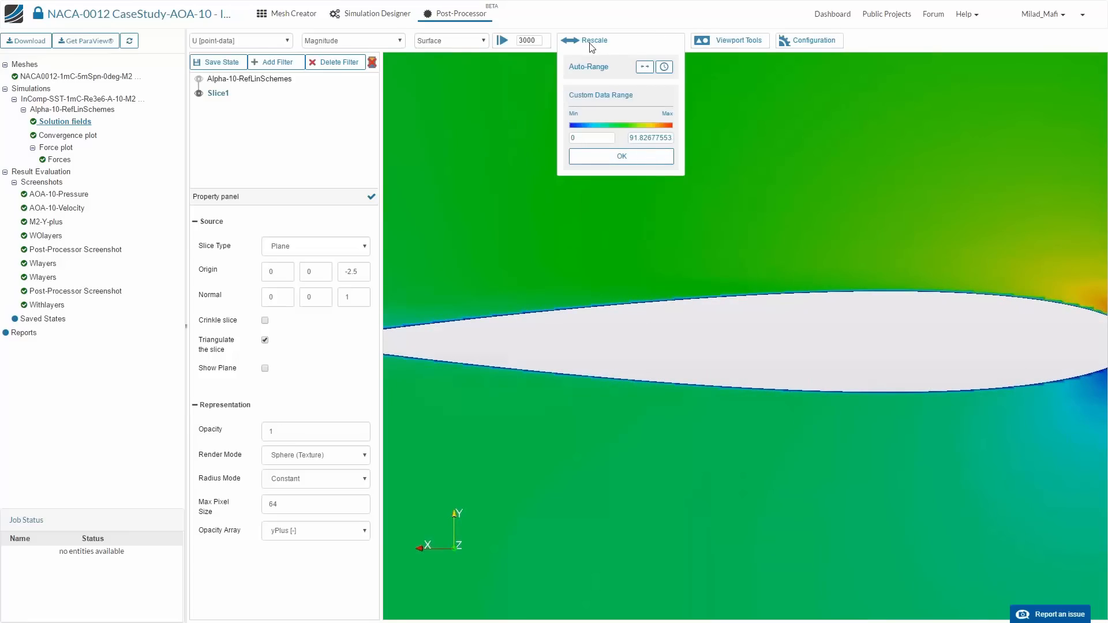
pyautogui.scroll(-3, 621, 217)
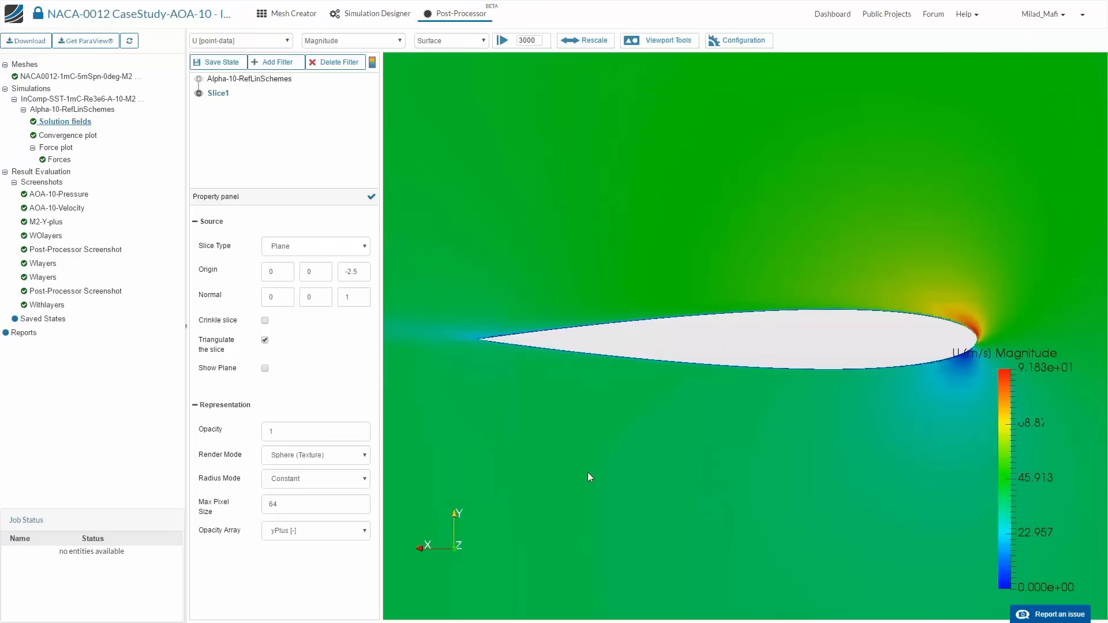
pyautogui.scroll(-3, 591, 269)
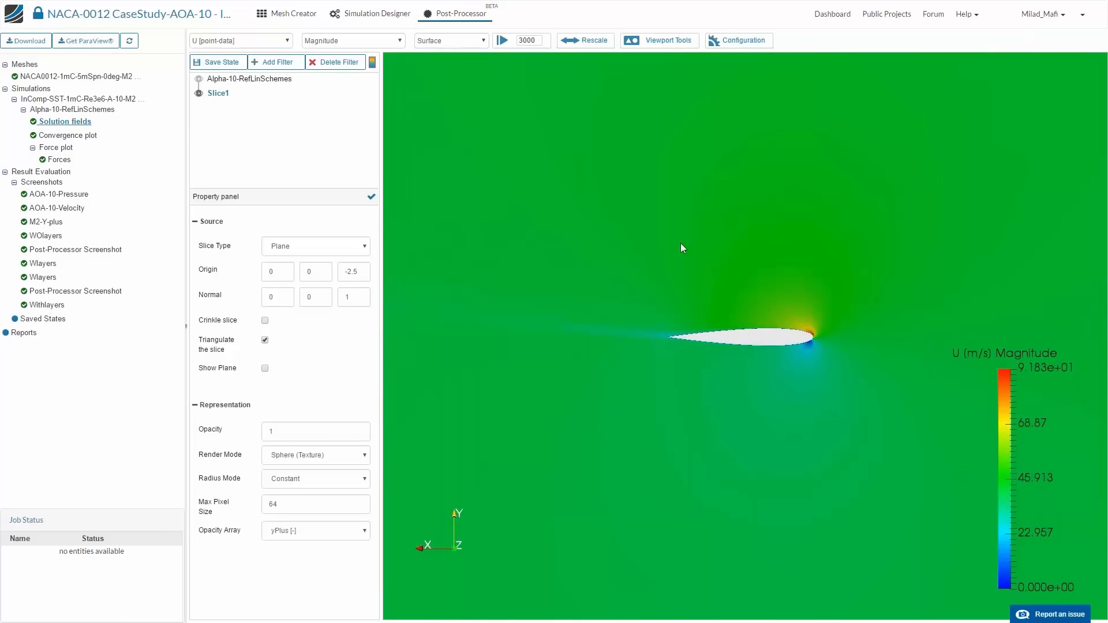
pyautogui.scroll(3, 666, 283)
pyautogui.scroll(5, 678, 482)
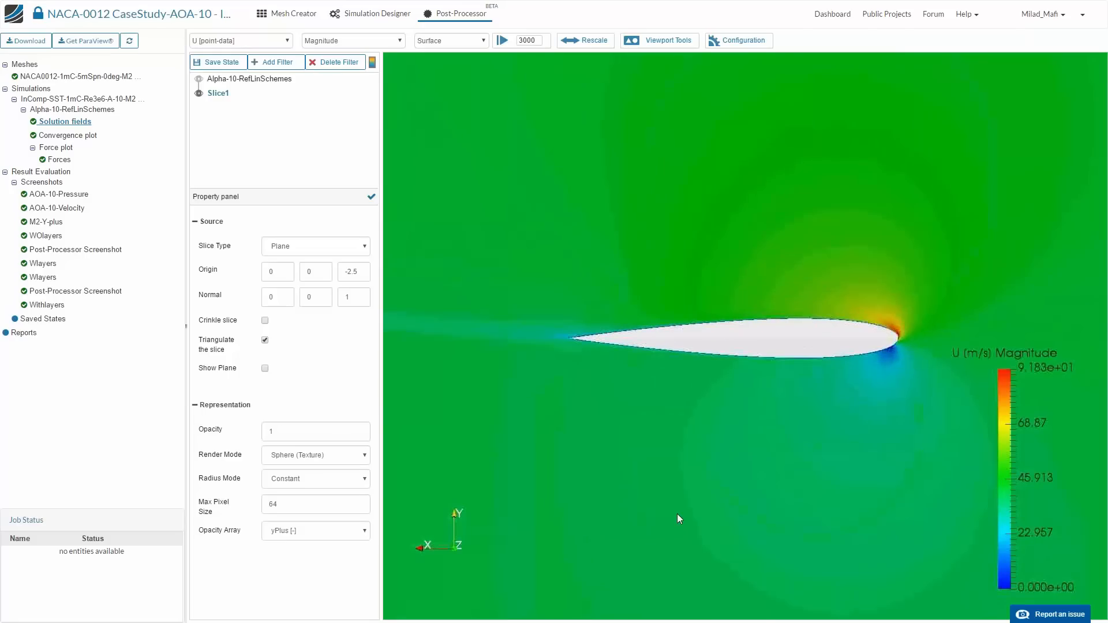
pyautogui.scroll(-1, 817, 255)
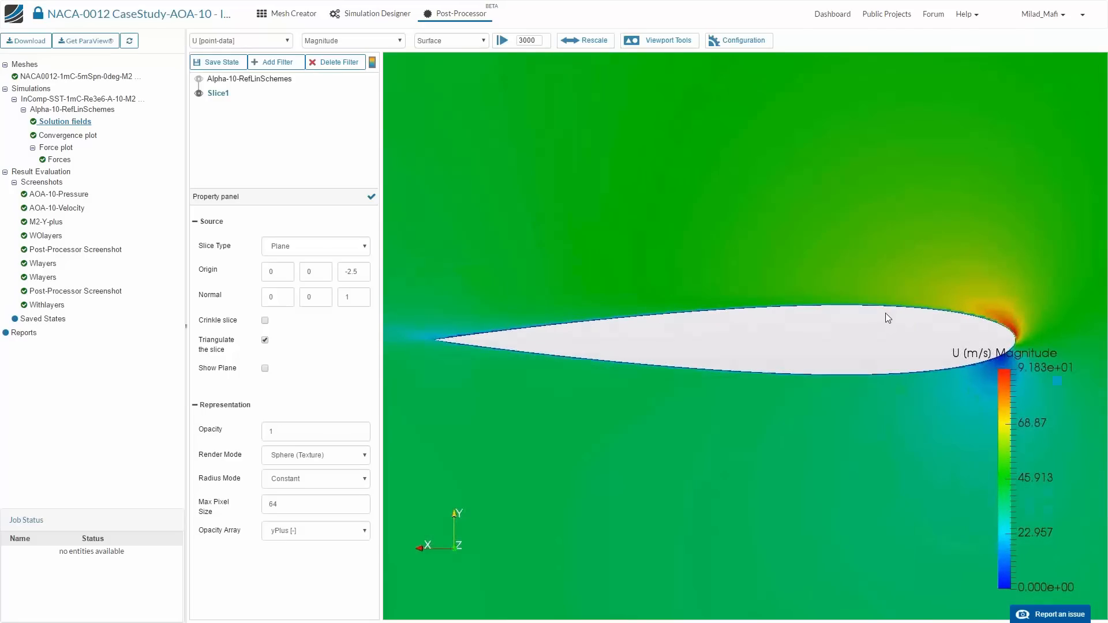
pyautogui.moveTo(886, 313); pyautogui.dragTo(784, 267, button='middle')
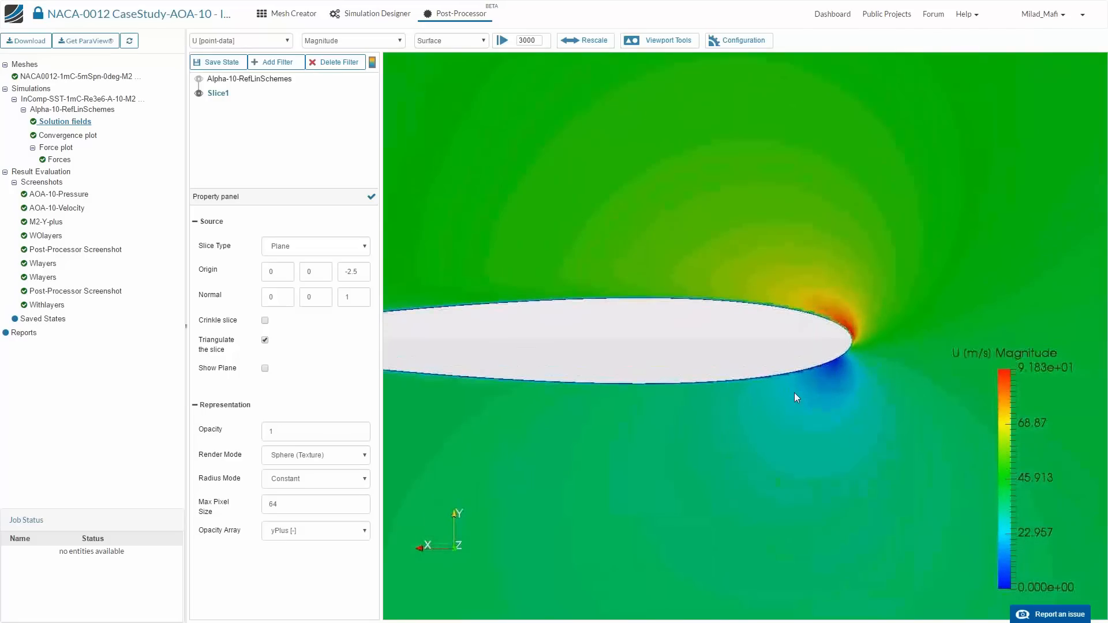
# - Examine the velocity magnitude close up at the airfoil's leading edge and along its upper and lower surfaces
pyautogui.moveTo(795, 392); pyautogui.dragTo(768, 348, button='middle')
pyautogui.scroll(4, 710, 372)
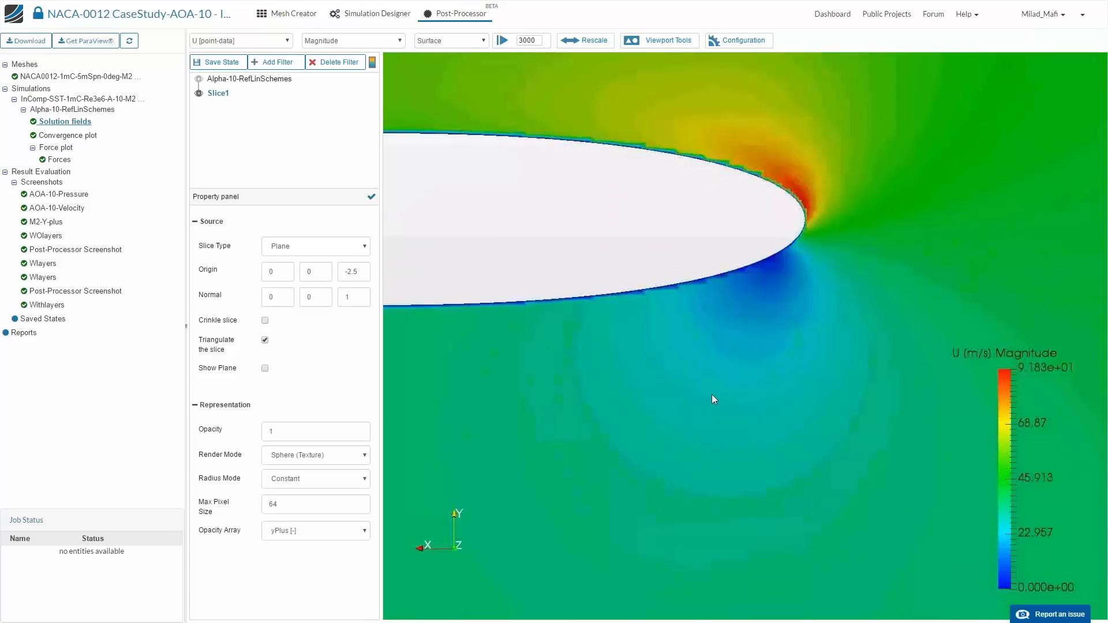
pyautogui.moveTo(589, 323); pyautogui.dragTo(838, 373, button='middle')
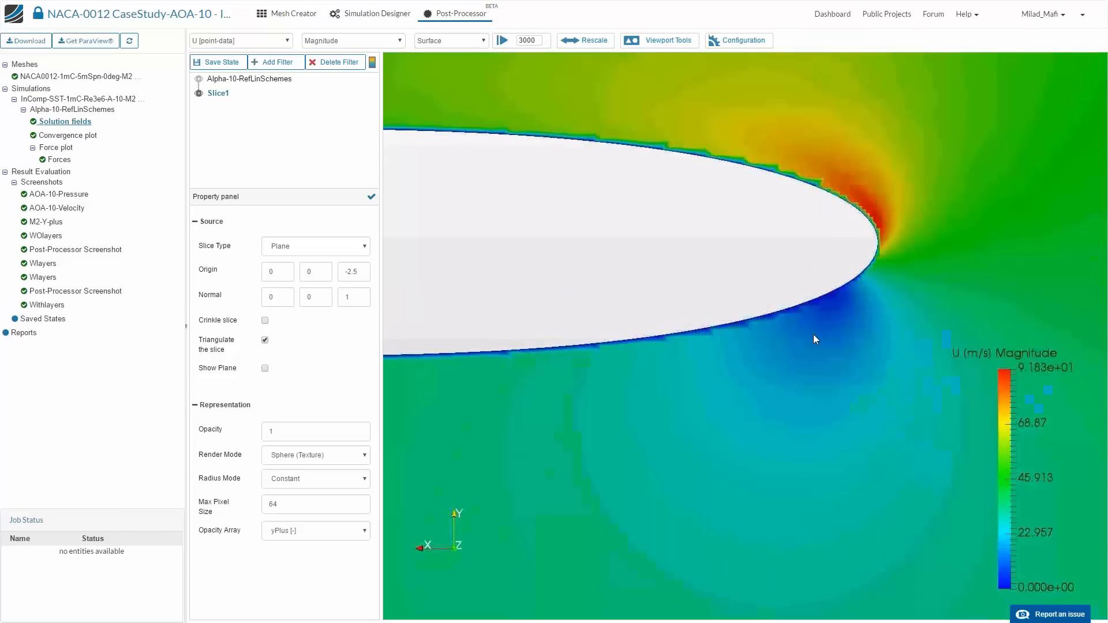
pyautogui.moveTo(568, 285); pyautogui.dragTo(756, 315, button='middle')
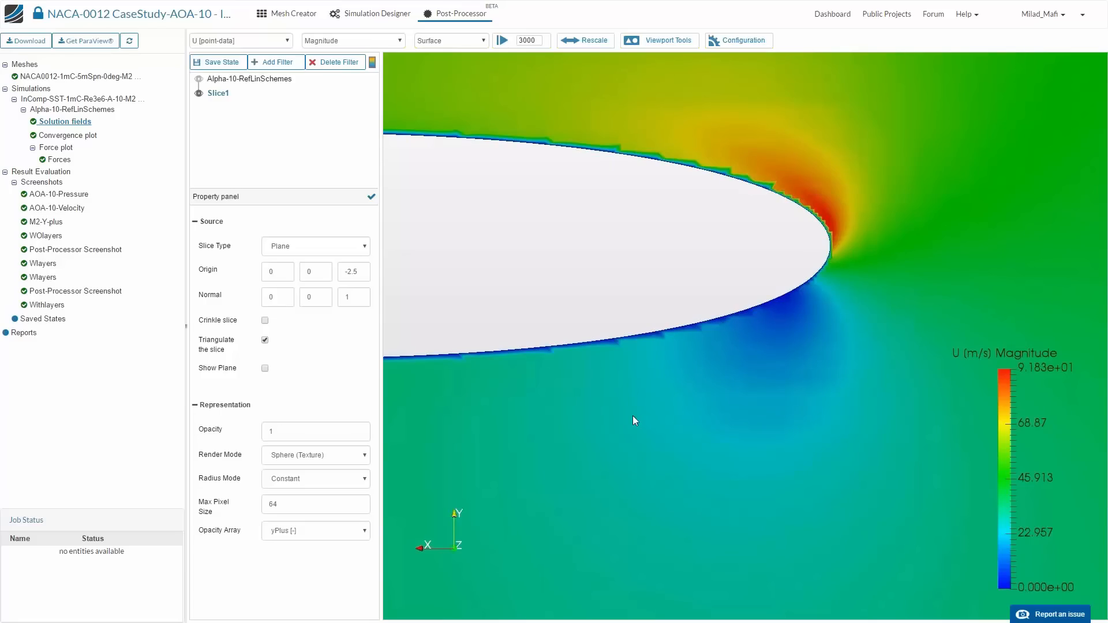
pyautogui.scroll(-3, 626, 324)
pyautogui.moveTo(698, 278); pyautogui.dragTo(802, 205, button='middle')
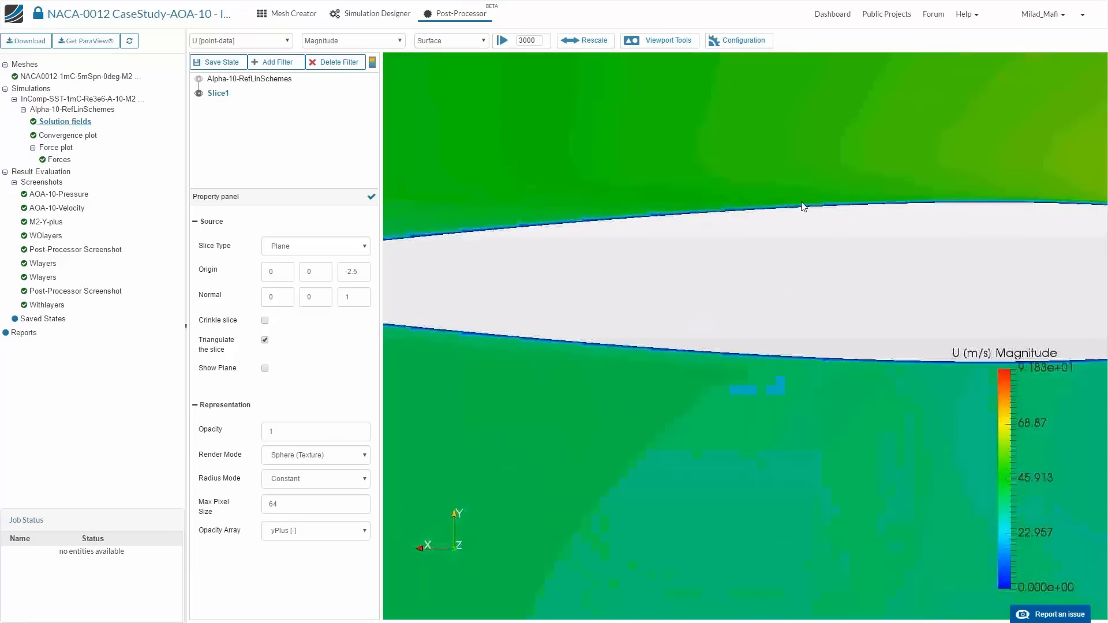
# - Display the slice as Surface With Edges and inspect the mesh refinement near the airfoil's surface and leading edge
pyautogui.click(478, 41)
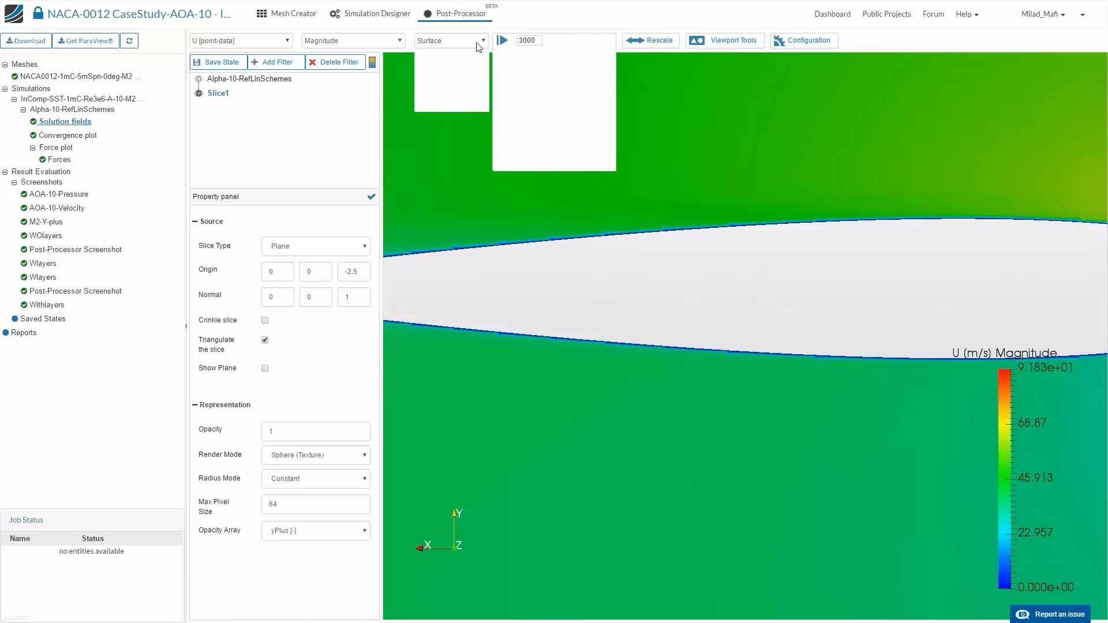
pyautogui.click(465, 97)
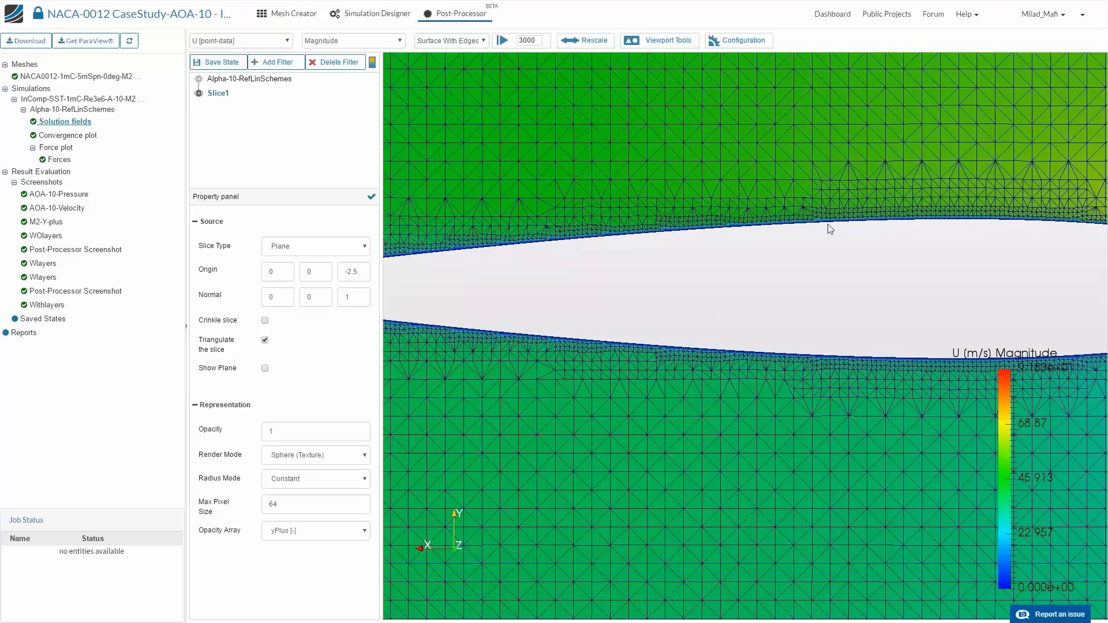
pyautogui.scroll(-3, 793, 213)
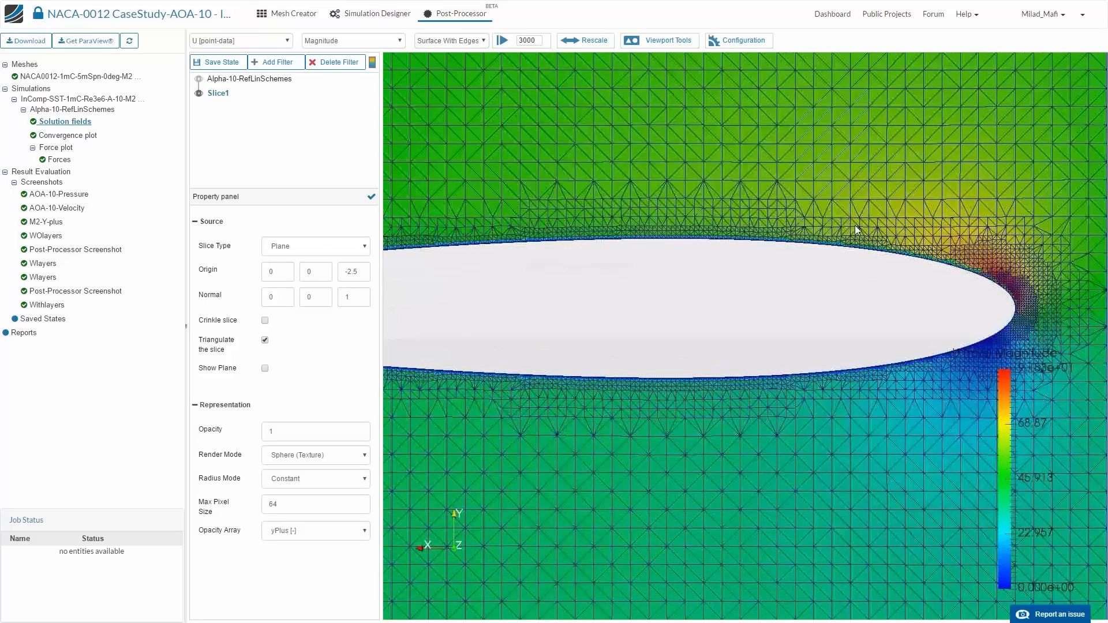
pyautogui.scroll(1, 854, 225)
pyautogui.scroll(2, 868, 403)
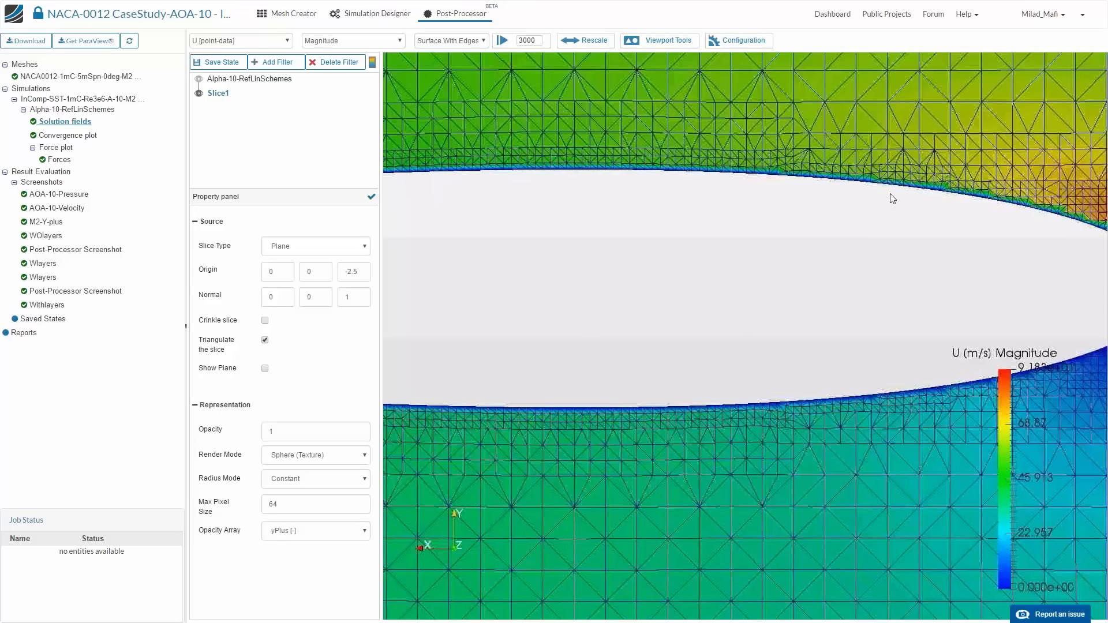
pyautogui.scroll(2, 880, 304)
pyautogui.scroll(3, 880, 304)
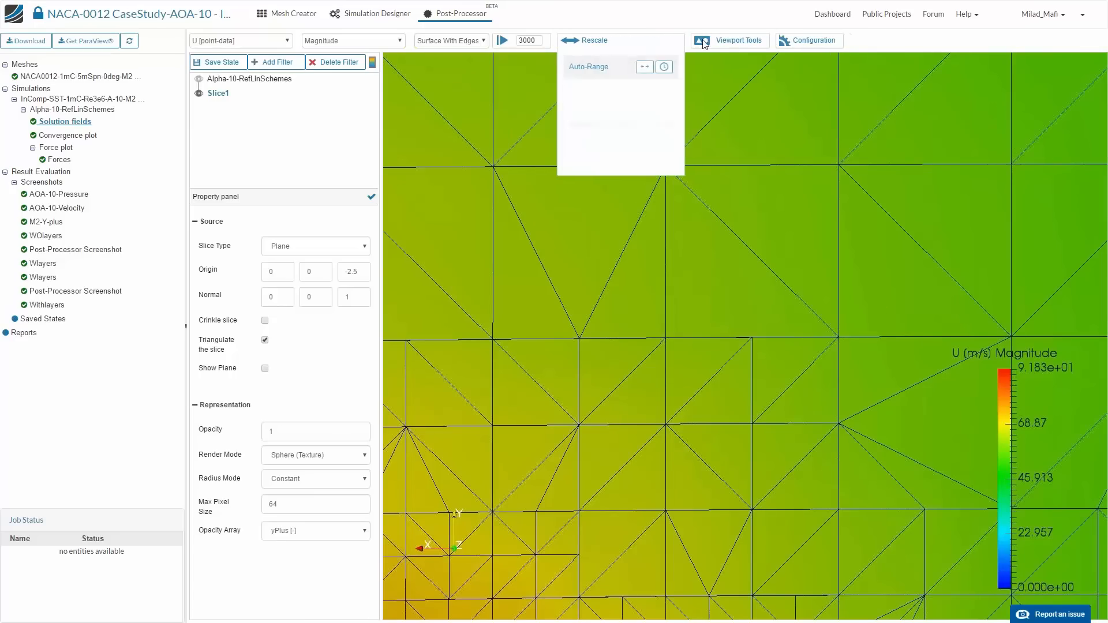
# - Hide Slice1 and add the Alpha-10-RefLinSchemes solution fields to the current viewer as another result
pyautogui.moveTo(705, 44)
pyautogui.click(682, 176)
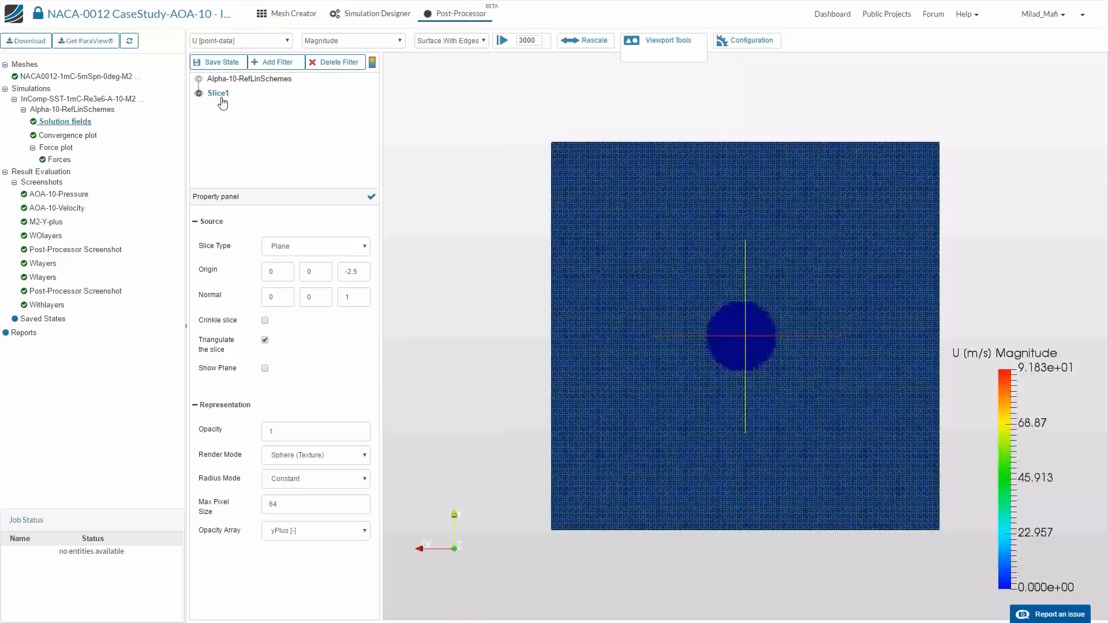
pyautogui.click(198, 93)
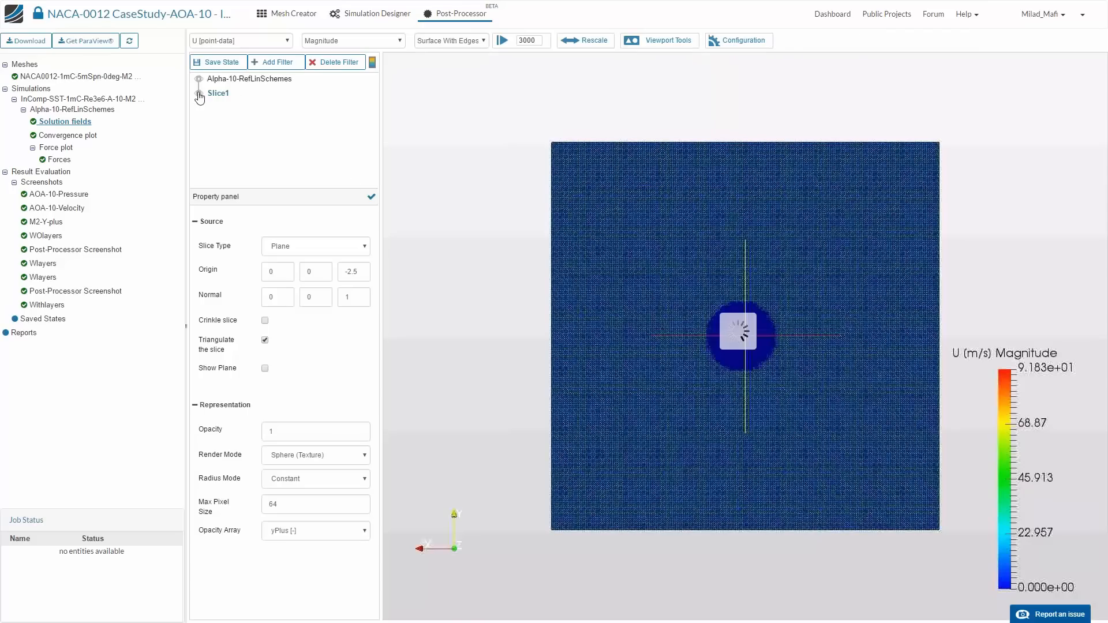
pyautogui.click(77, 124)
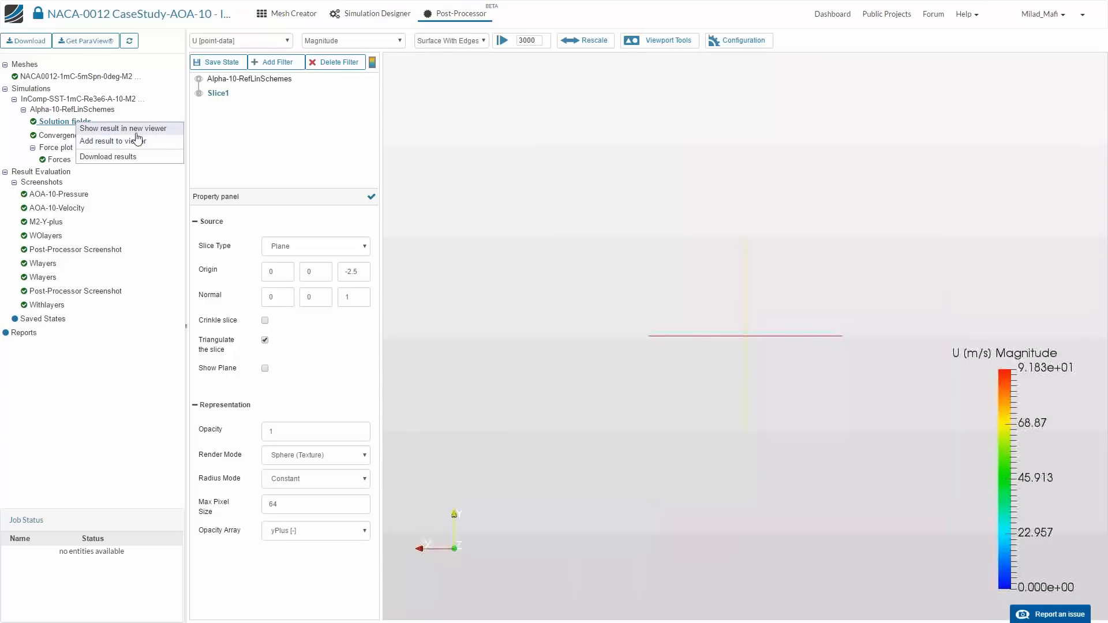
pyautogui.click(135, 142)
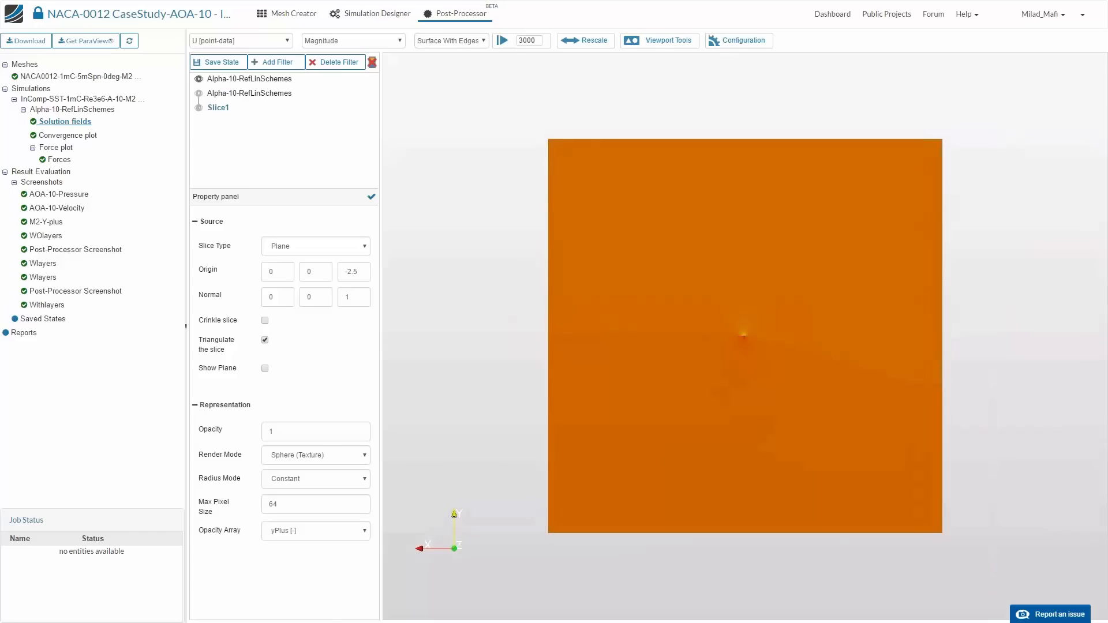
# - Restrict the newly added result's mesh regions to solid_0_shell_0_face_2 and apply the change
pyautogui.click(245, 77)
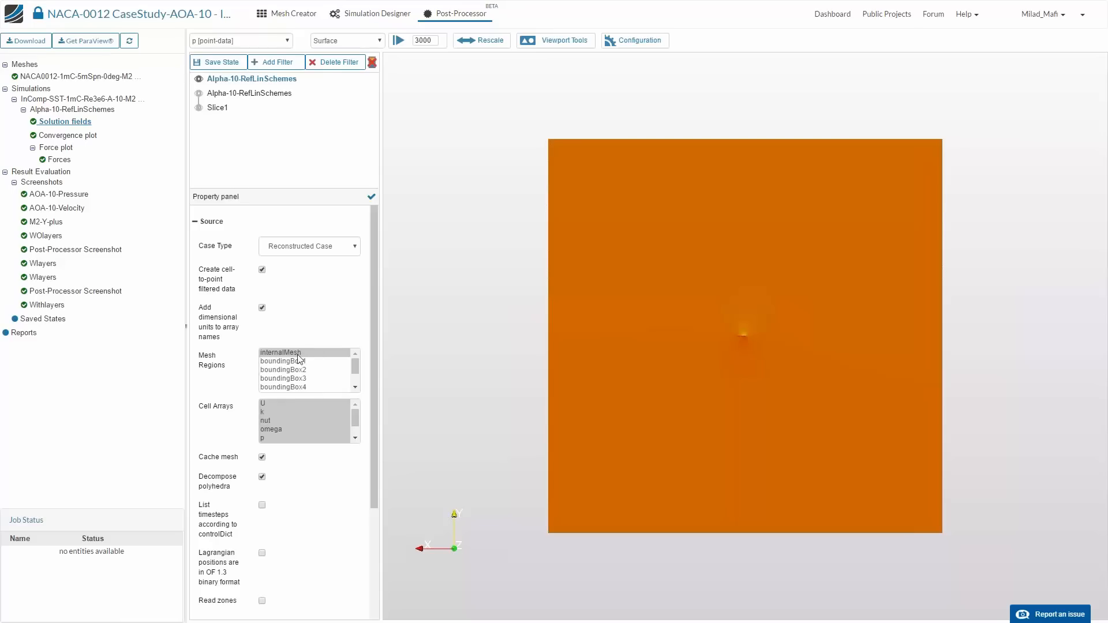
pyautogui.scroll(-1, 318, 369)
pyautogui.click(311, 387)
pyautogui.scroll(1, 317, 380)
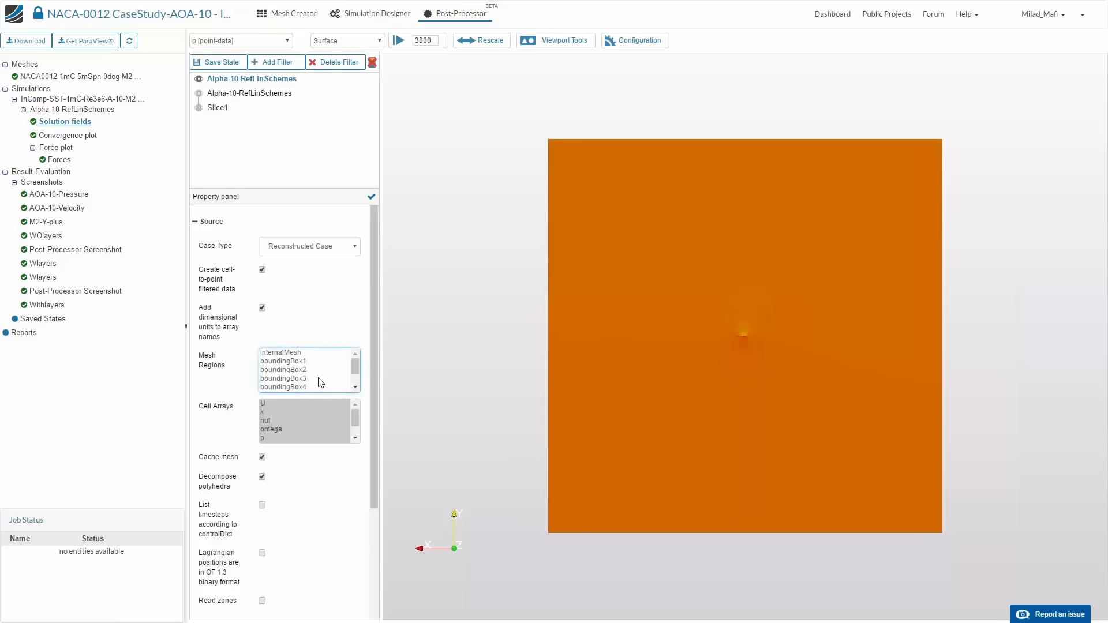
pyautogui.click(371, 197)
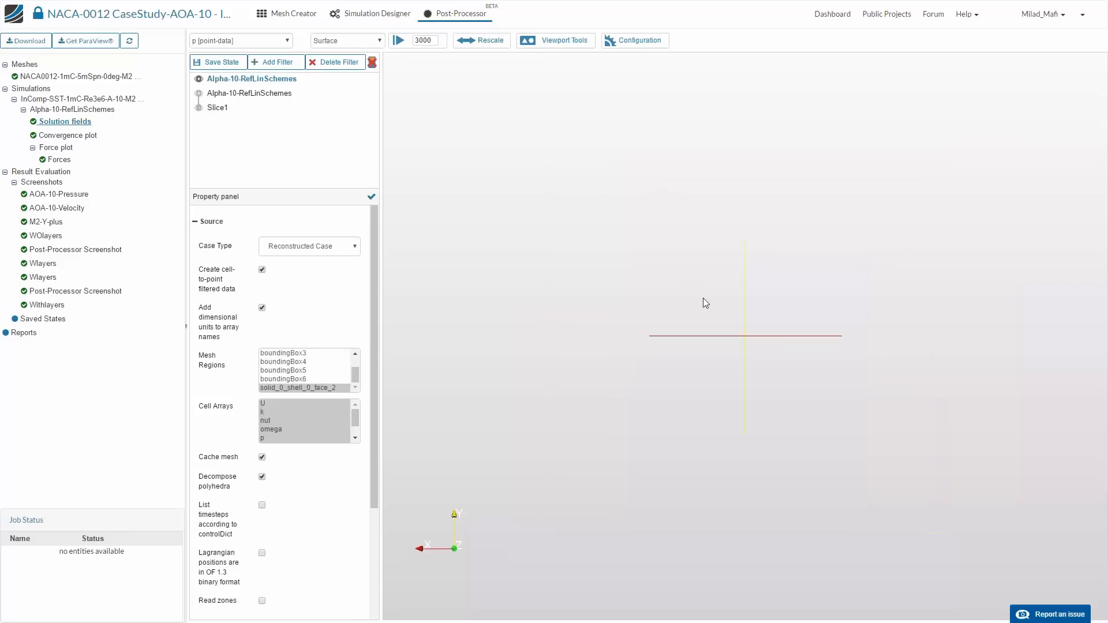
# - Color the airfoil surface by yPlus [cell-data] and show its color legend
pyautogui.moveTo(636, 359); pyautogui.dragTo(768, 298)
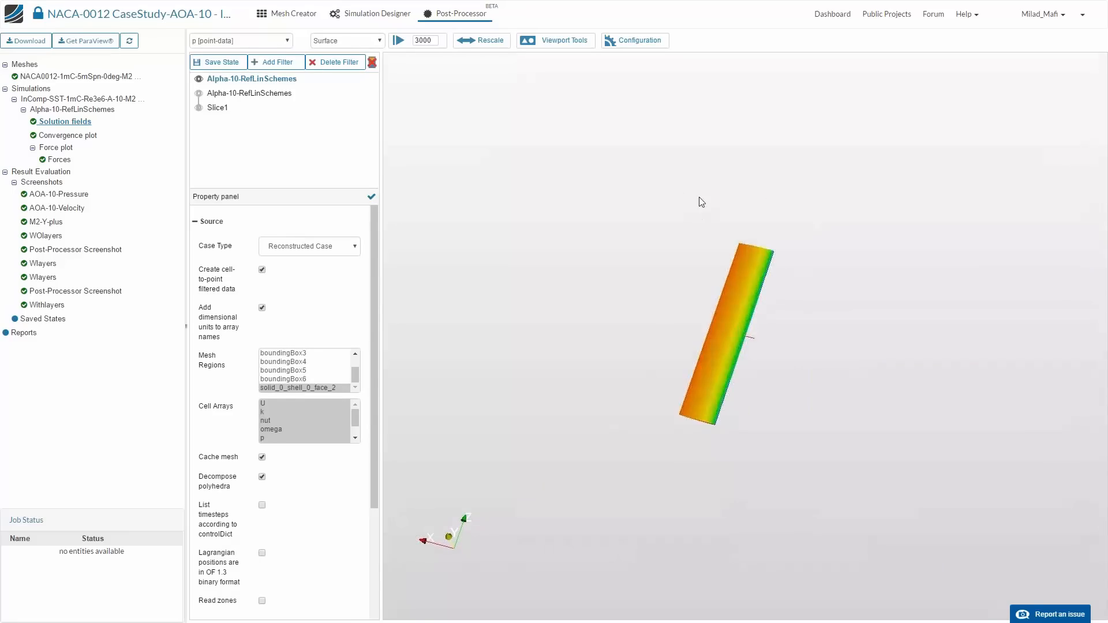
pyautogui.moveTo(700, 201); pyautogui.dragTo(688, 331)
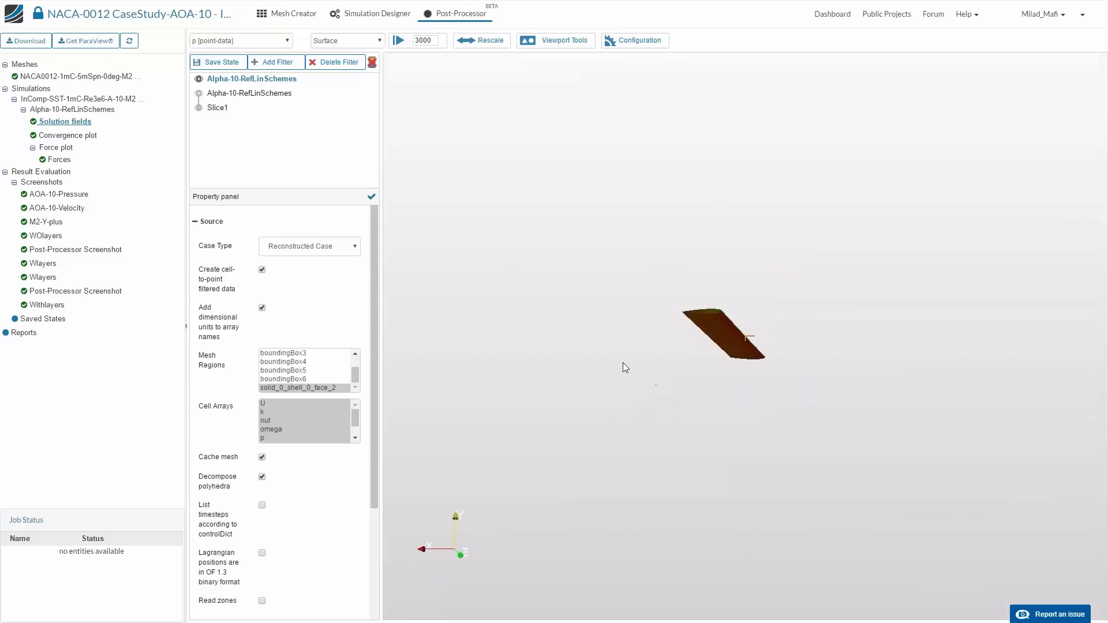
pyautogui.click(233, 37)
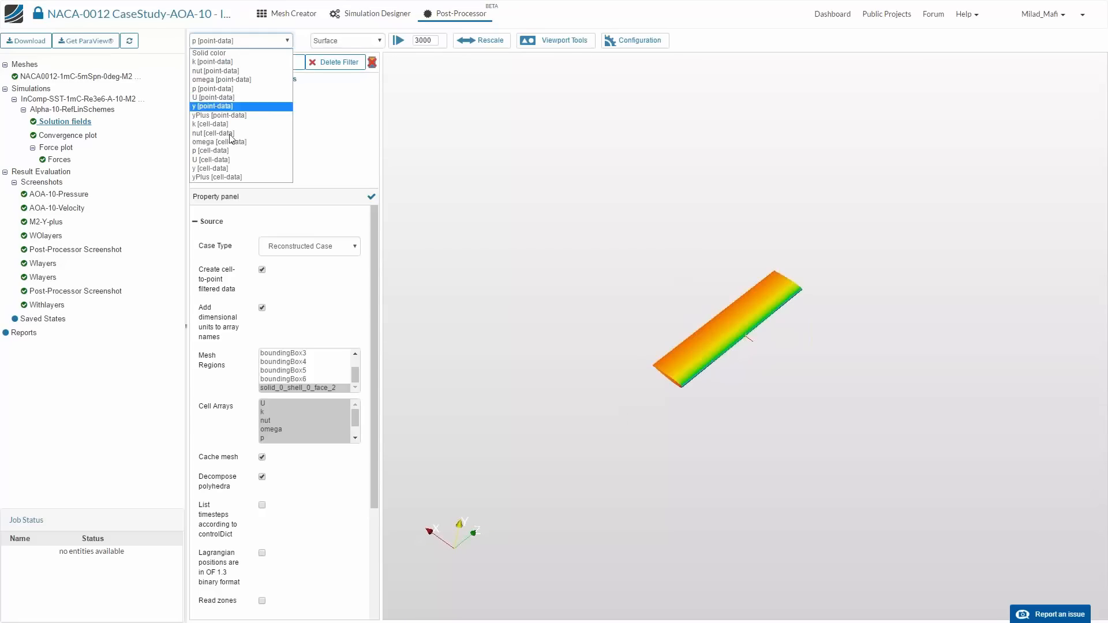
pyautogui.click(233, 177)
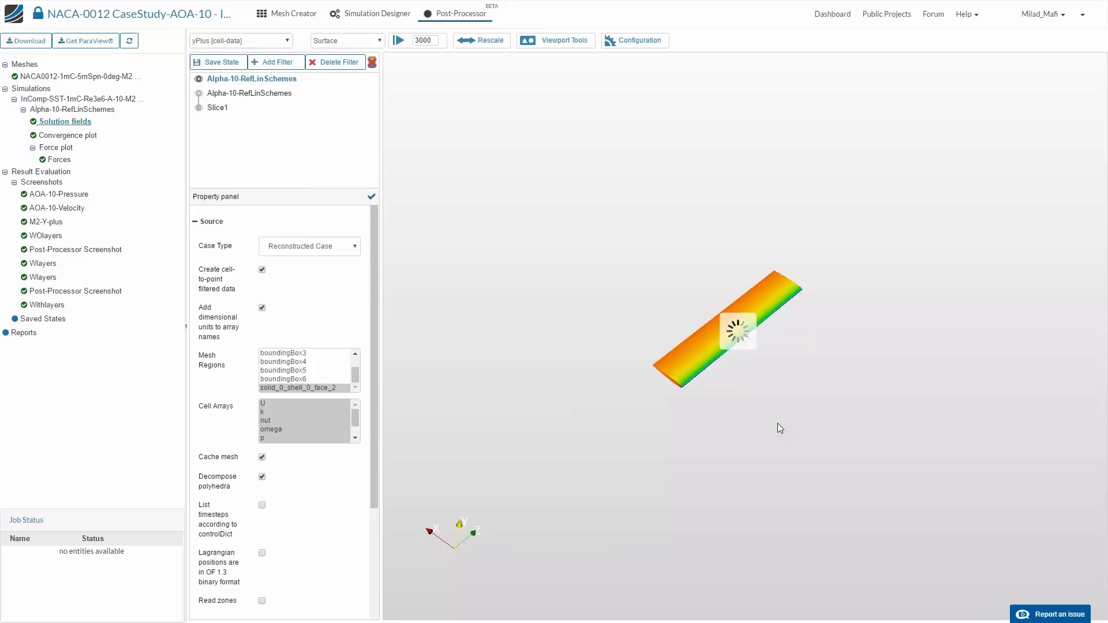
pyautogui.click(372, 62)
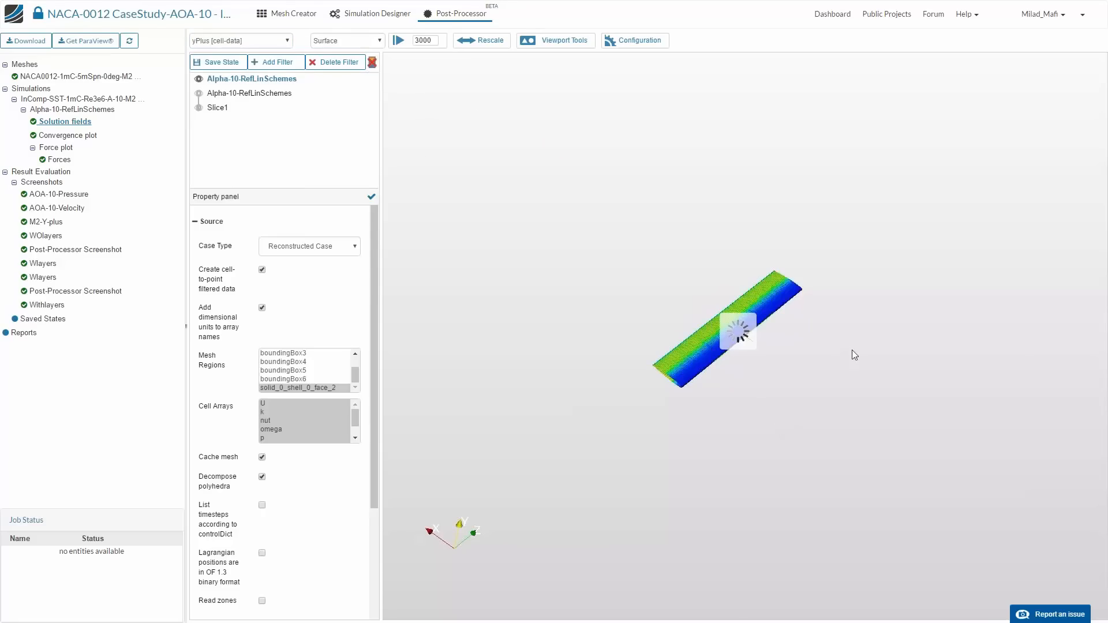
# - Examine the yPlus distribution over the airfoil surface from several angles
pyautogui.scroll(10, 681, 480)
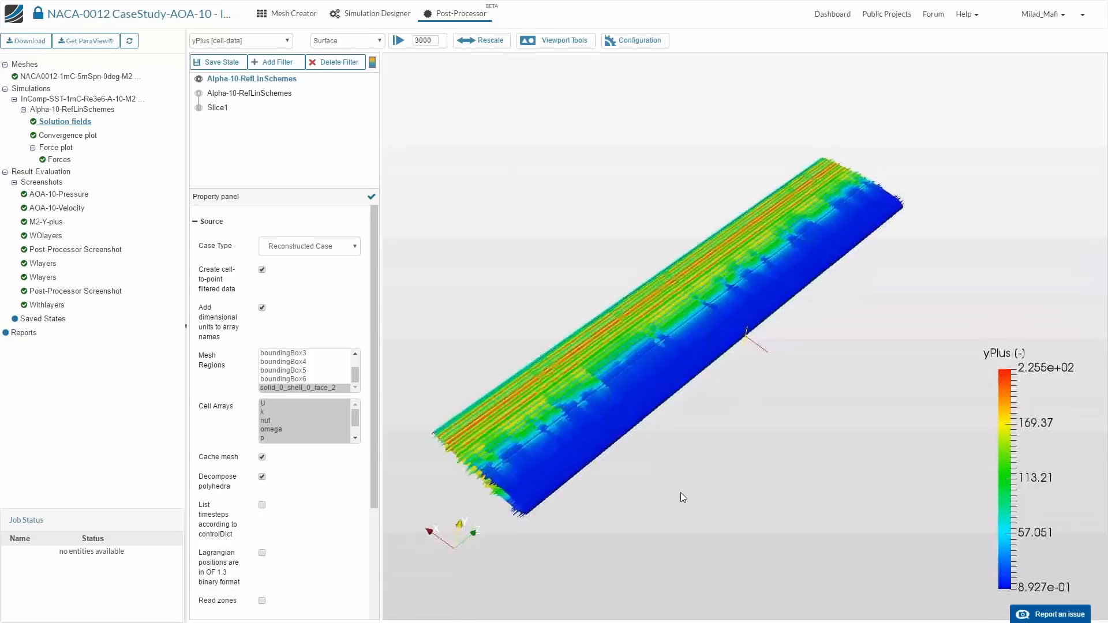
pyautogui.scroll(-10, 680, 490)
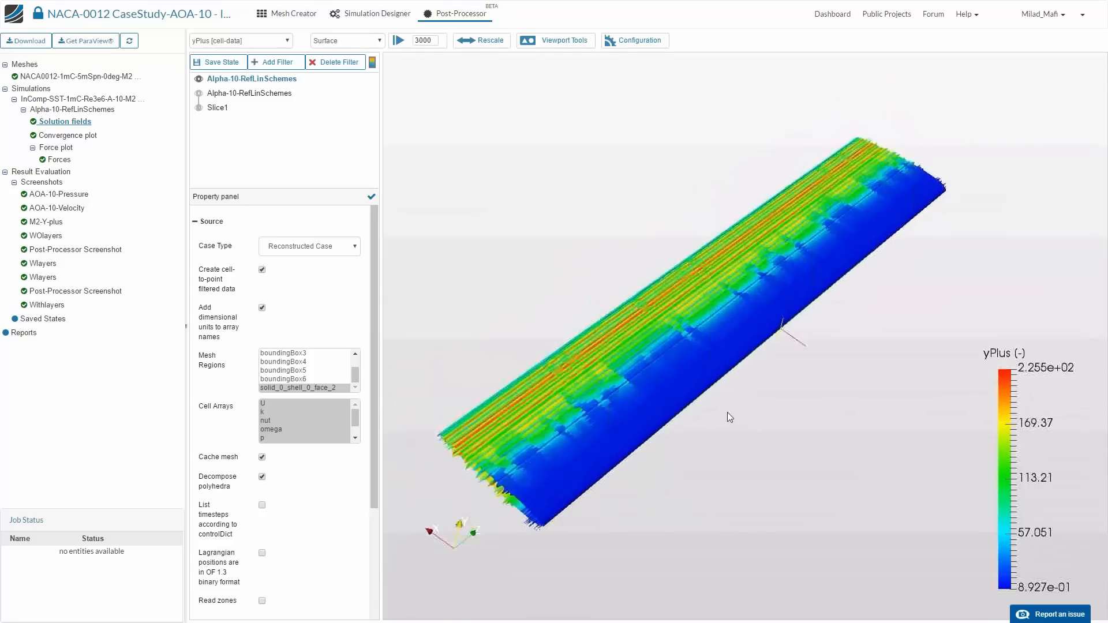
pyautogui.moveTo(634, 456); pyautogui.dragTo(545, 202)
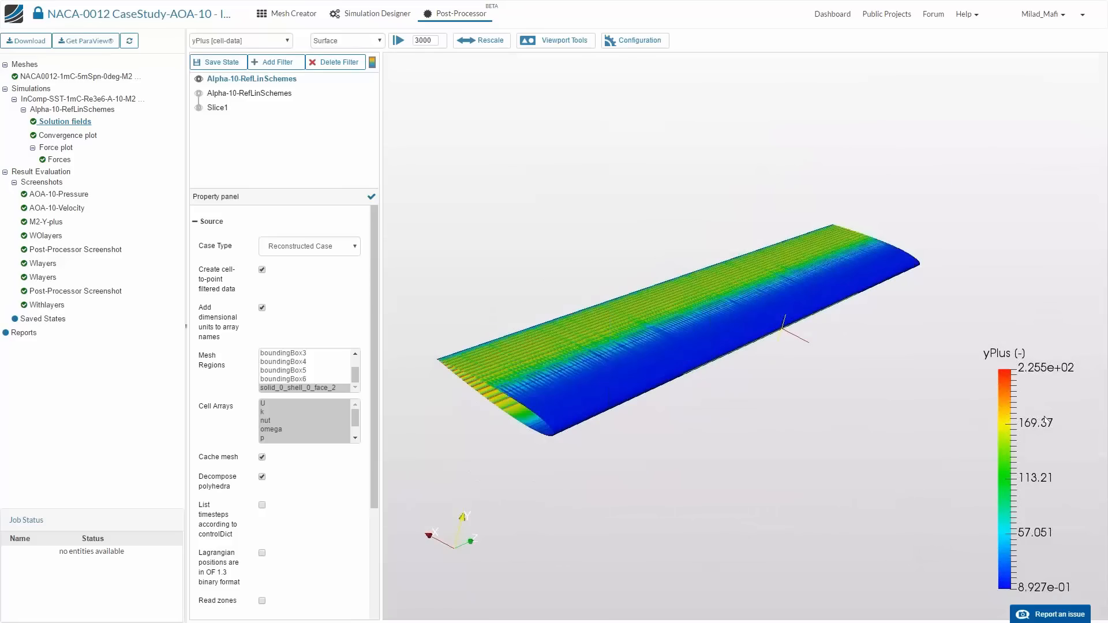
pyautogui.moveTo(739, 448); pyautogui.dragTo(800, 476)
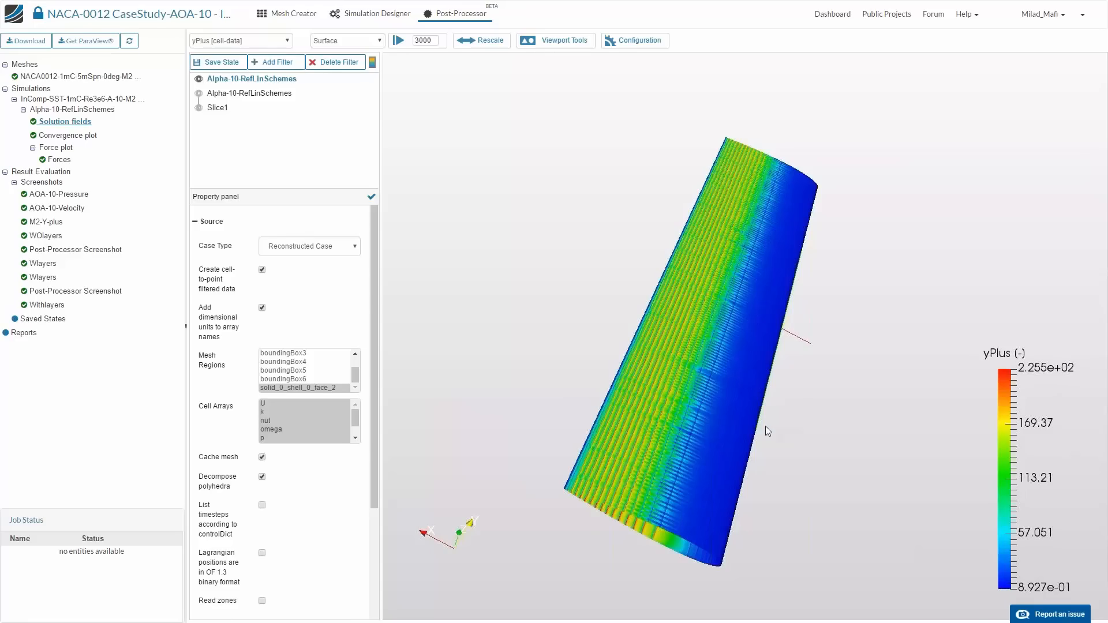
pyautogui.moveTo(766, 432); pyautogui.dragTo(764, 443)
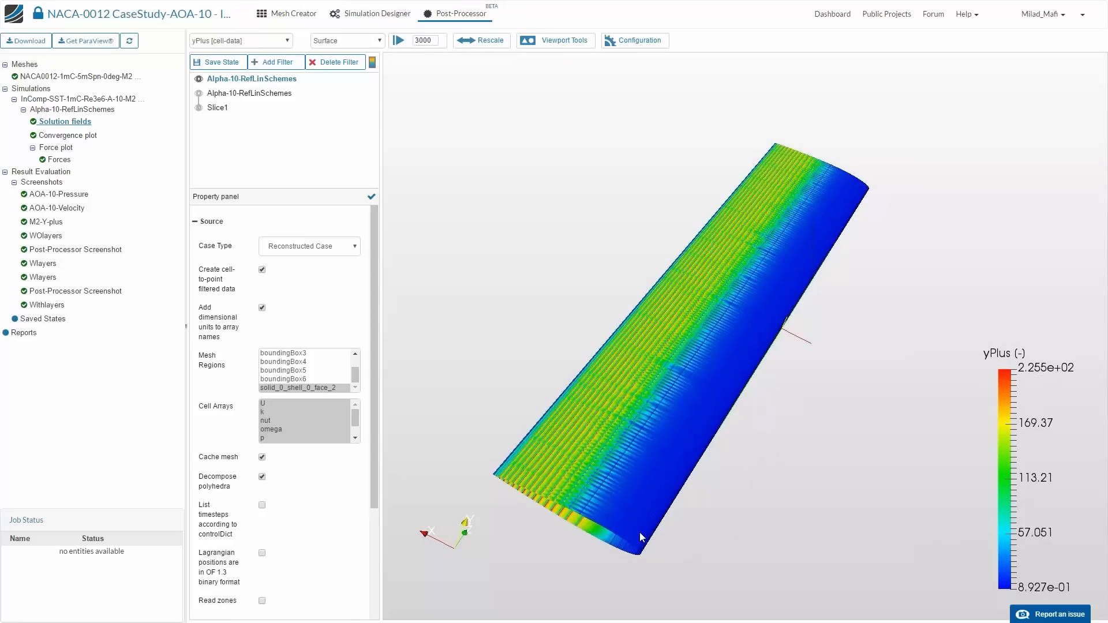
pyautogui.moveTo(642, 520); pyautogui.dragTo(635, 524)
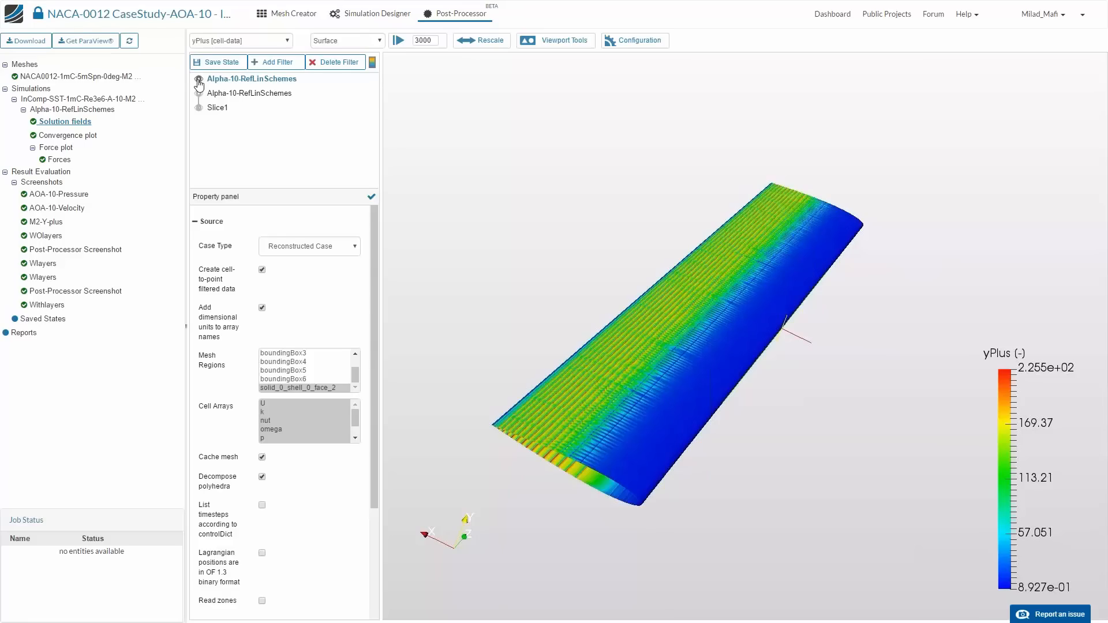
# - Switch to the Mesh Creator and inspect the SHM-M2 mesh's refinement zones around the airfoil's leading and trailing edges
pyautogui.click(268, 24)
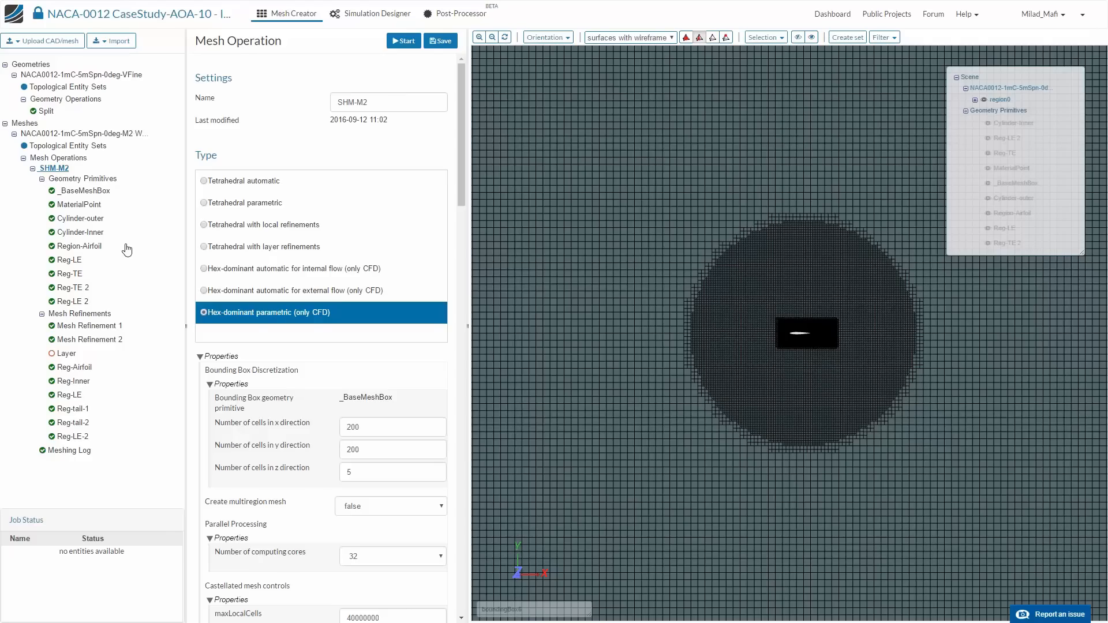
pyautogui.scroll(-5, 673, 265)
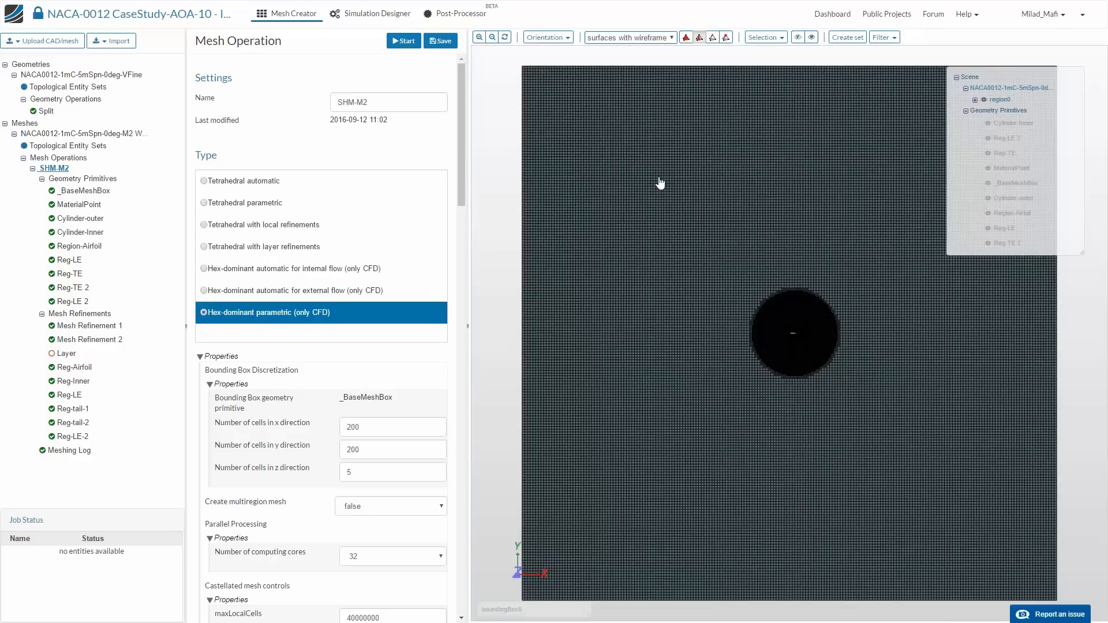
pyautogui.moveTo(661, 181); pyautogui.dragTo(797, 256)
pyautogui.scroll(5, 799, 287)
pyautogui.scroll(-8, 799, 290)
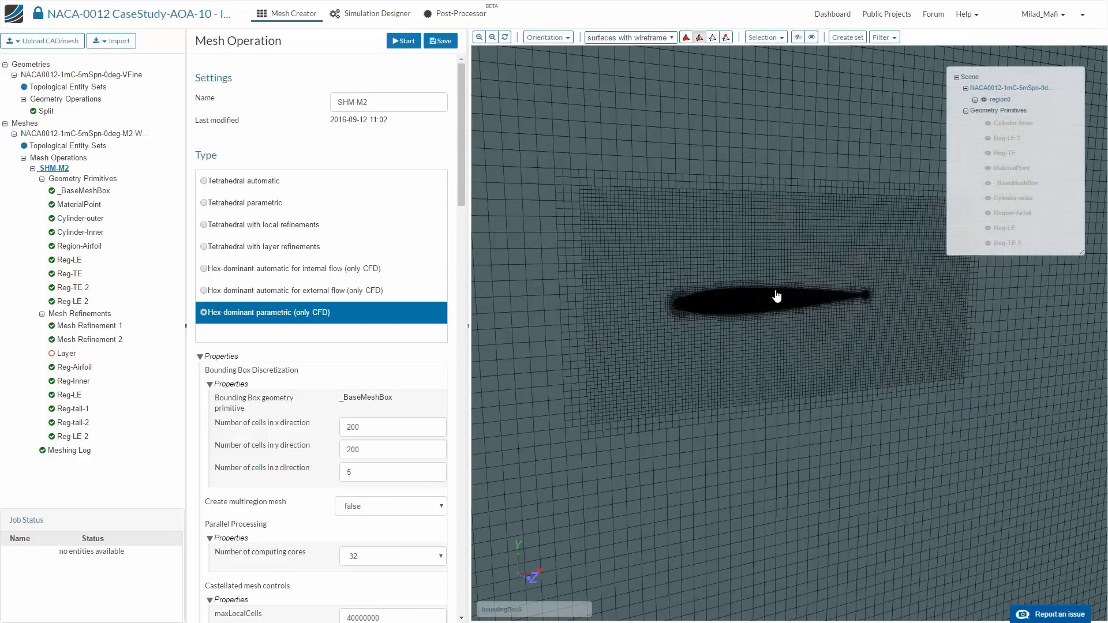
pyautogui.moveTo(783, 325); pyautogui.dragTo(653, 213)
pyautogui.moveTo(739, 400); pyautogui.dragTo(732, 311)
pyautogui.scroll(6, 588, 190)
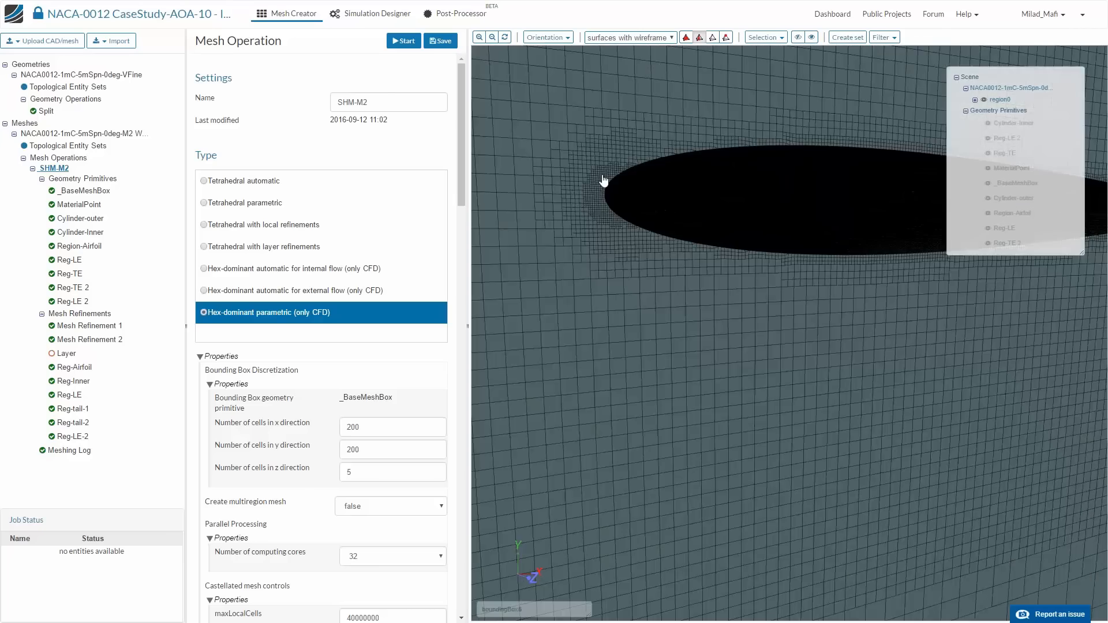
pyautogui.scroll(-5, 717, 289)
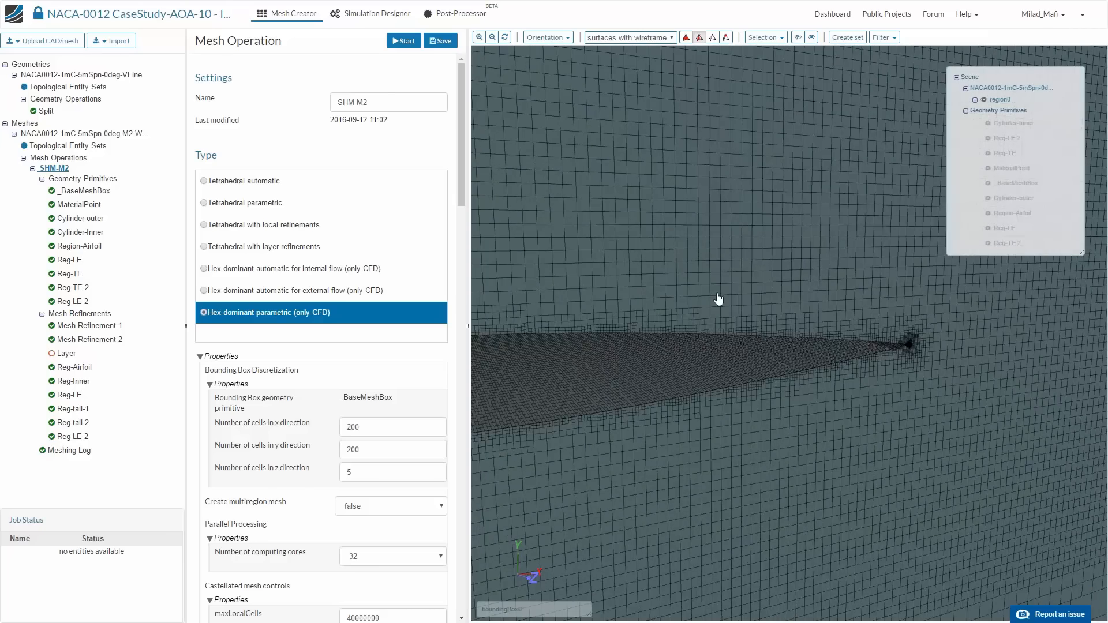
pyautogui.scroll(-2, 710, 300)
pyautogui.scroll(-5, 692, 287)
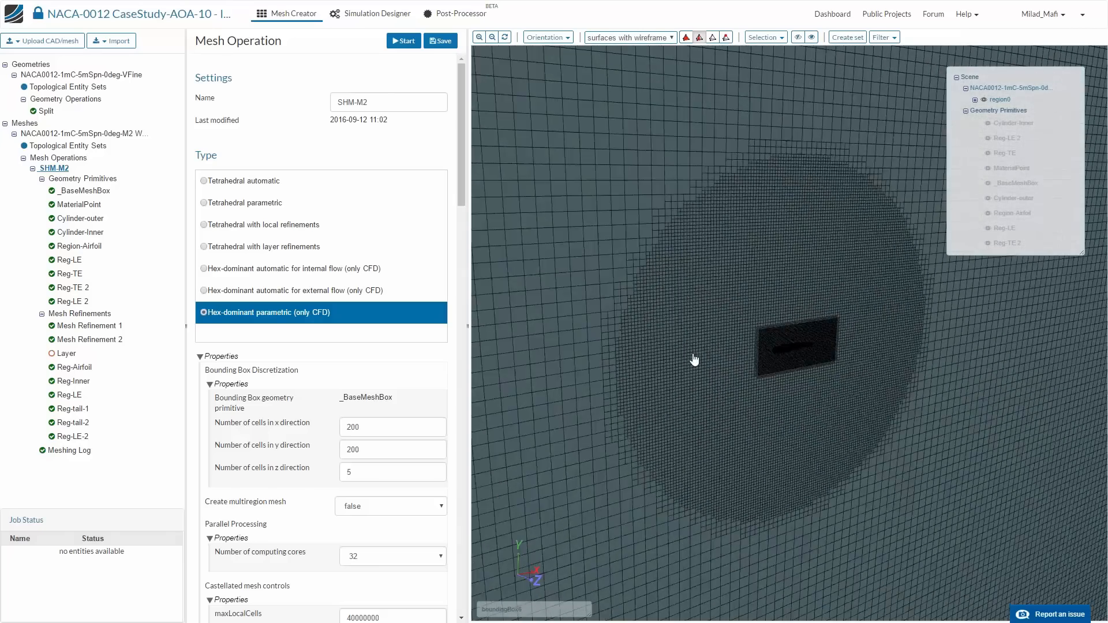
# - Review the SHM-M2 refinement cylinders and Mesh Refinement 1, and examine the mesh on and around the airfoil
pyautogui.click(88, 233)
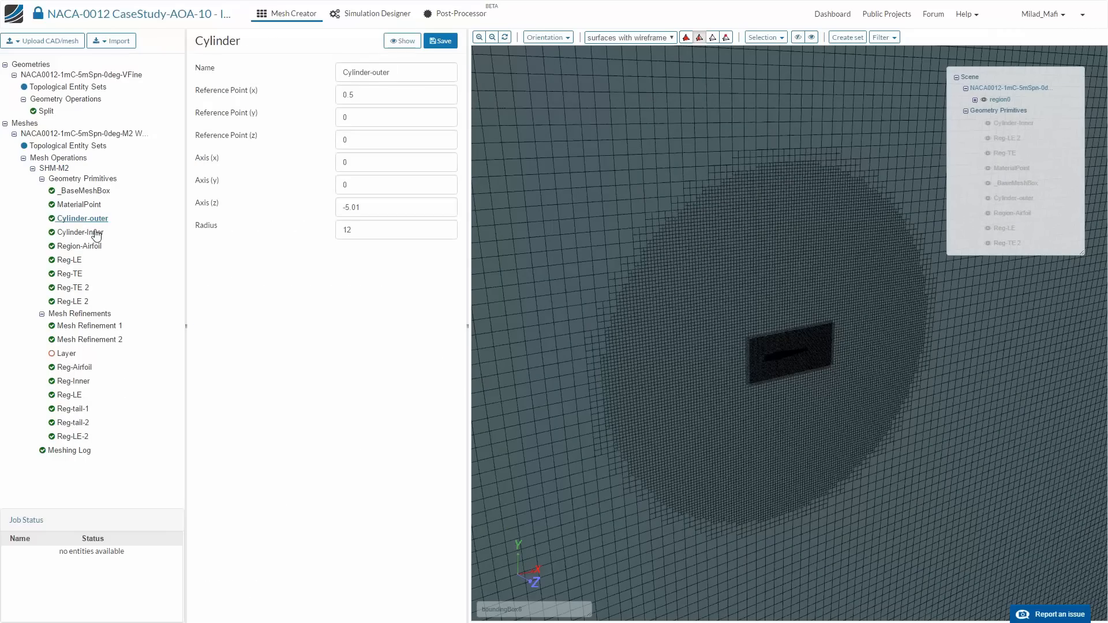
pyautogui.click(94, 248)
pyautogui.click(74, 287)
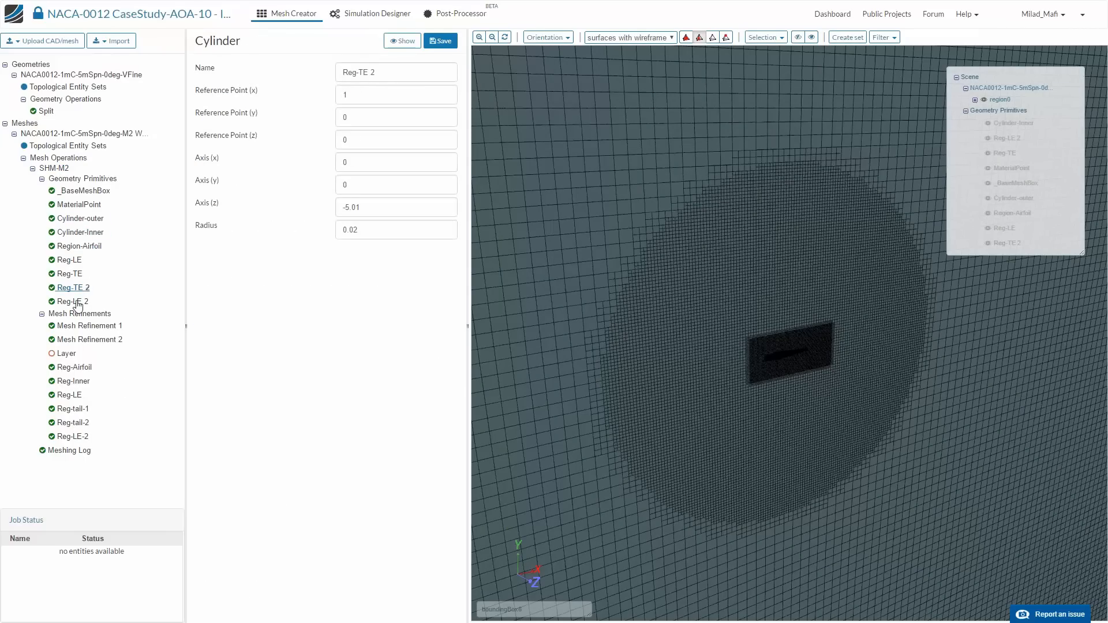
pyautogui.click(87, 326)
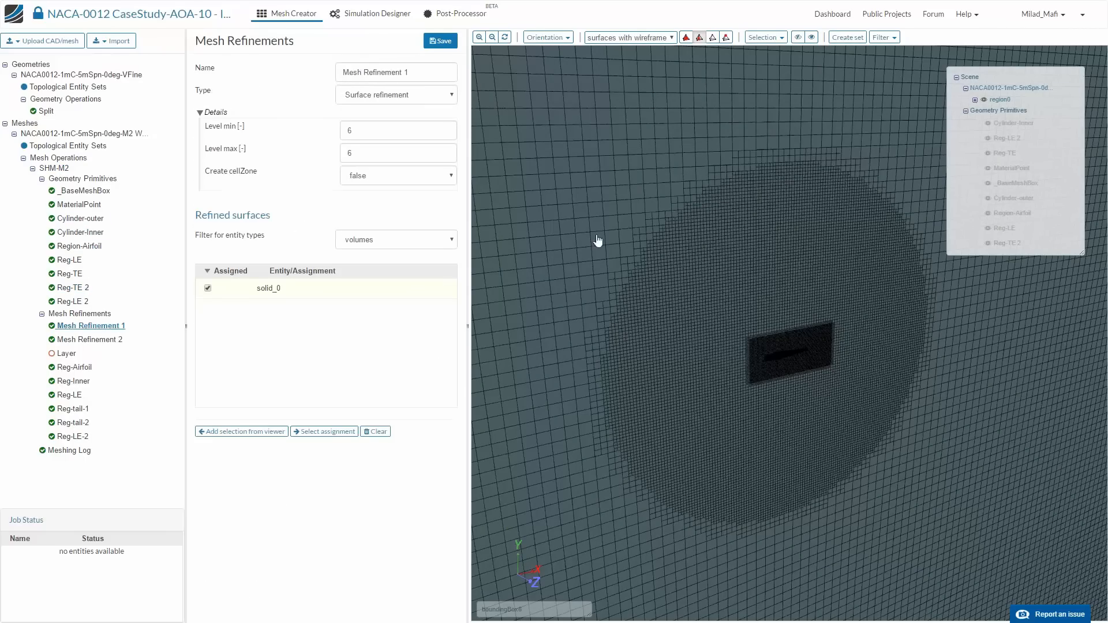
pyautogui.moveTo(598, 241); pyautogui.dragTo(678, 437)
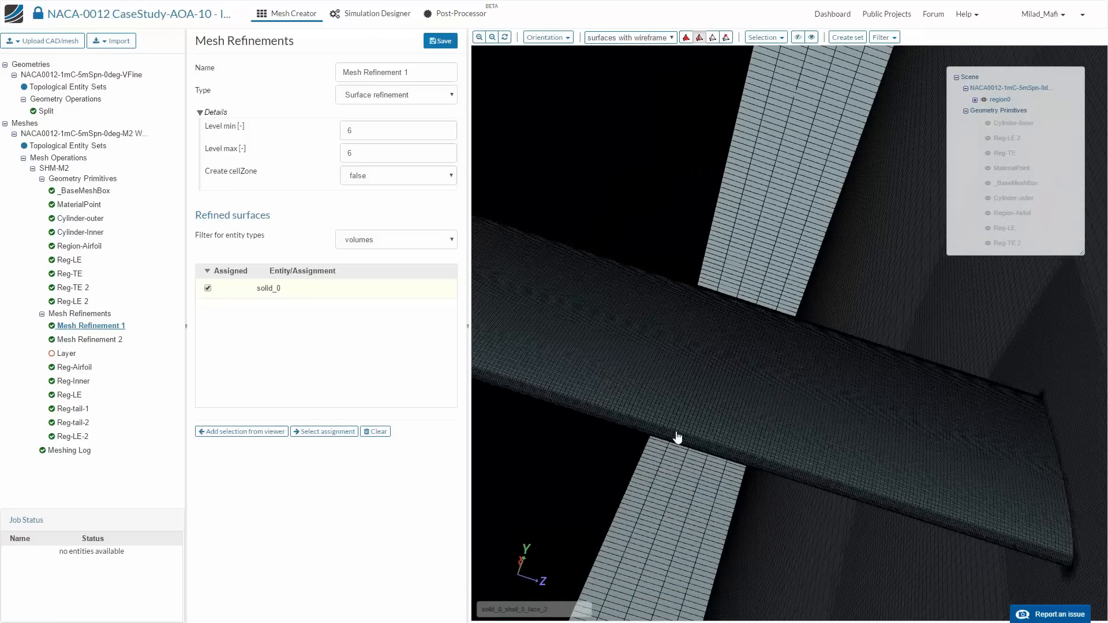
pyautogui.scroll(-3, 686, 431)
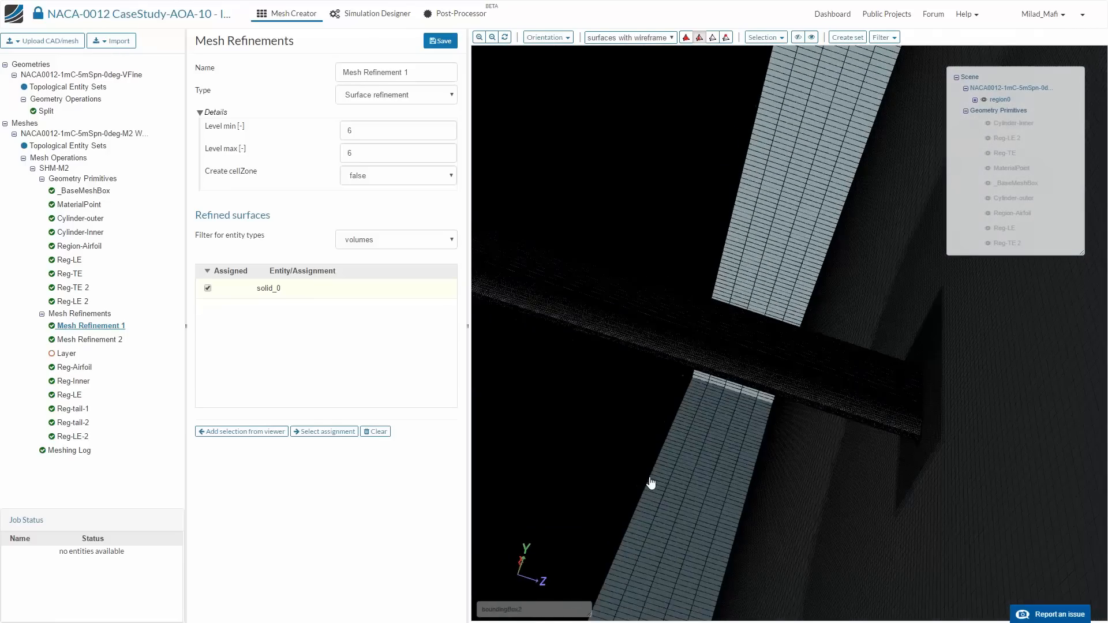
pyautogui.moveTo(650, 485); pyautogui.dragTo(648, 493)
pyautogui.scroll(-5, 649, 279)
pyautogui.moveTo(667, 314); pyautogui.dragTo(762, 504)
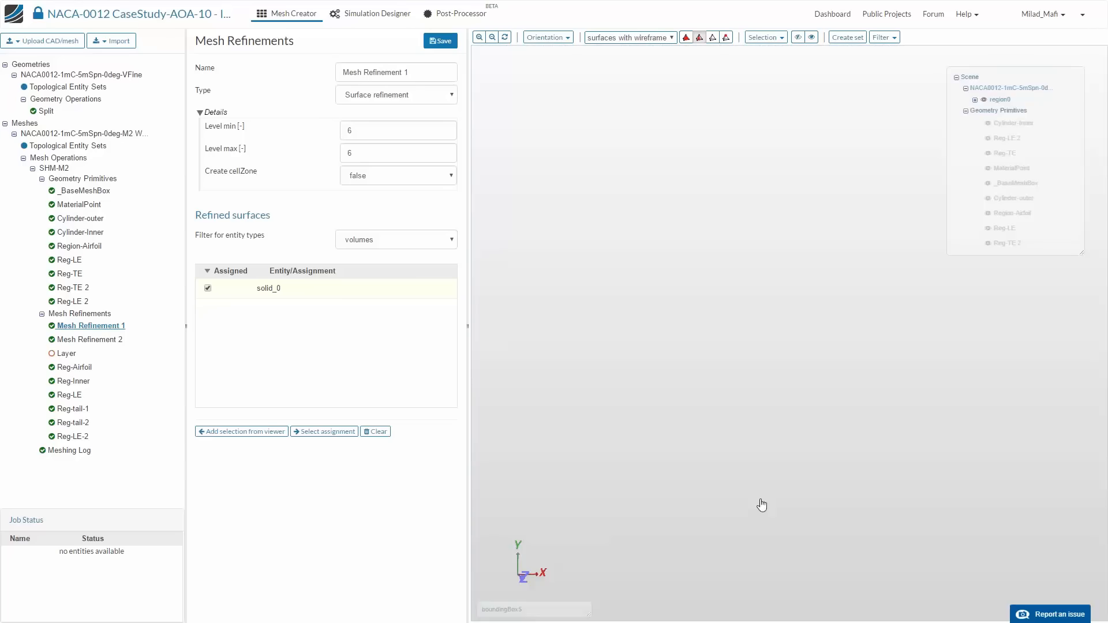
pyautogui.scroll(8, 743, 359)
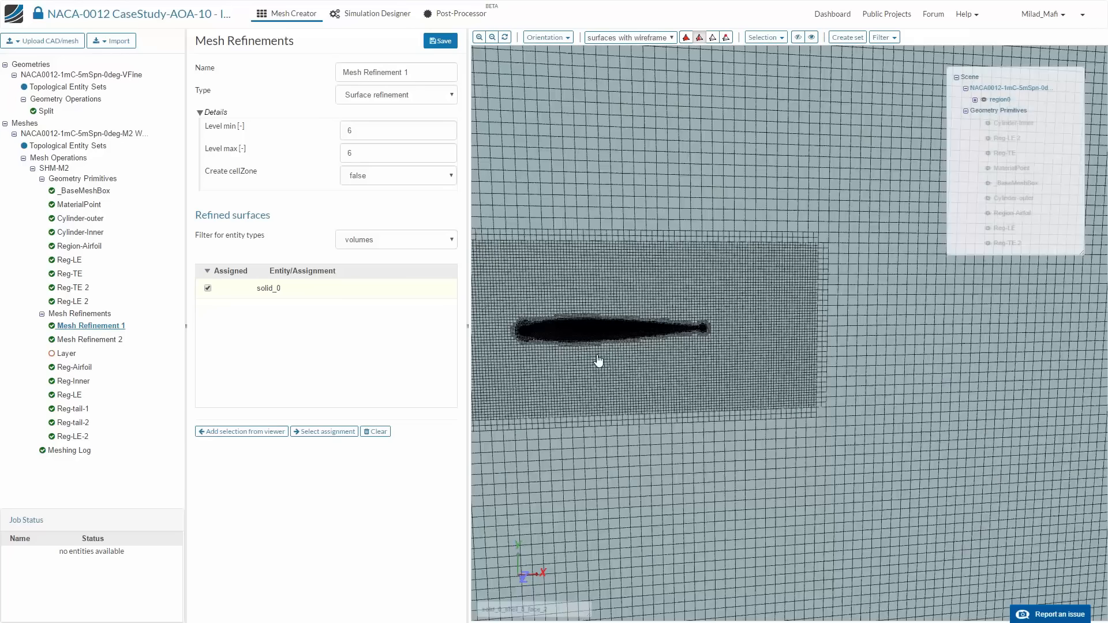
pyautogui.moveTo(598, 361); pyautogui.dragTo(635, 288)
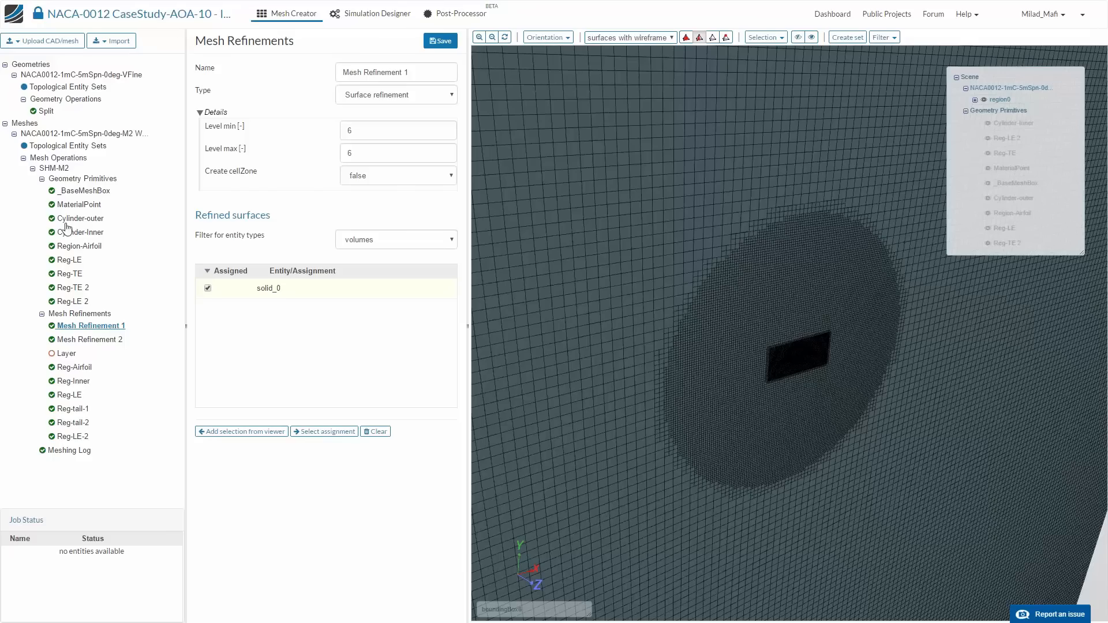
# - Duplicate the NACA0012-1mC-5mSpn-0deg-M2 WOLayers mesh
pyautogui.click(56, 168)
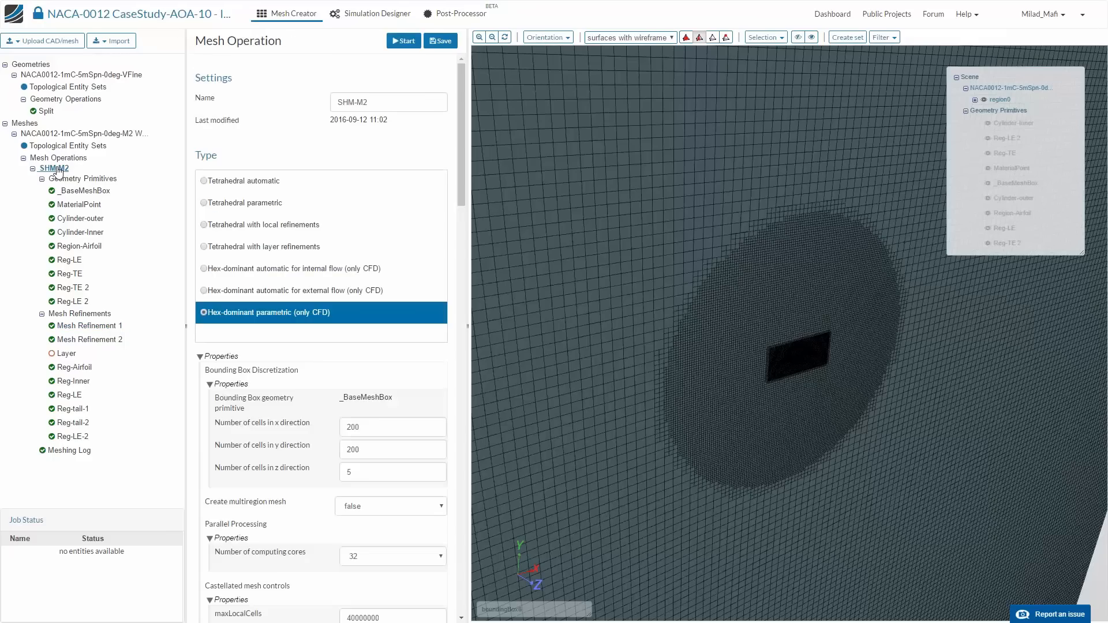
pyautogui.click(36, 134)
pyautogui.rightClick(48, 133)
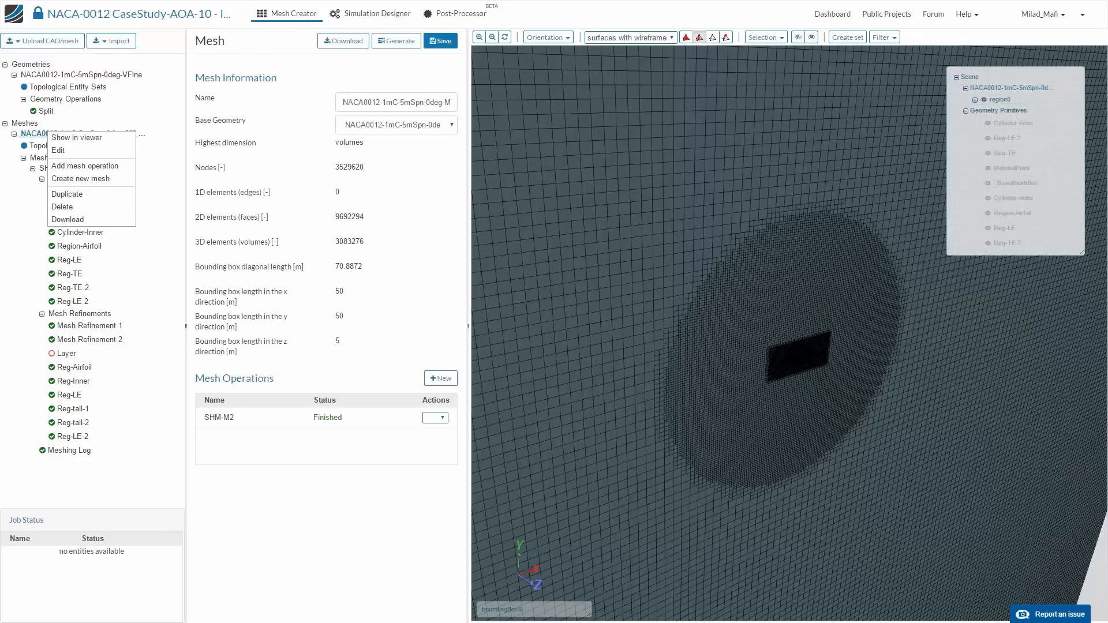
pyautogui.click(92, 194)
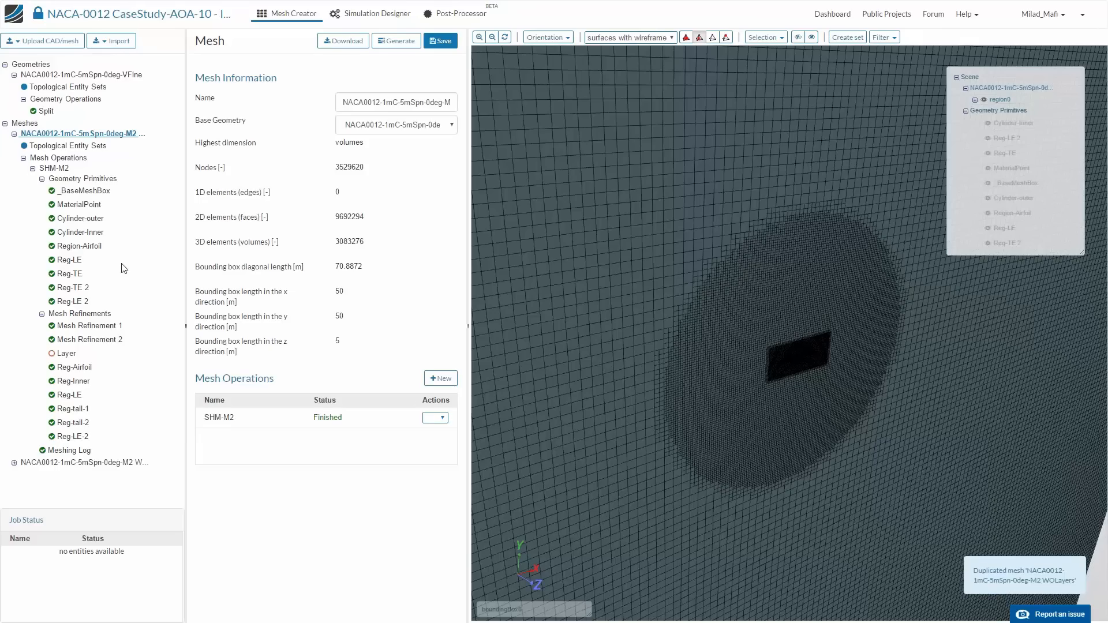
# - Delete the existing result of the SHM-M2 operation in the duplicated mesh
pyautogui.click(14, 463)
pyautogui.scroll(-5, 89, 450)
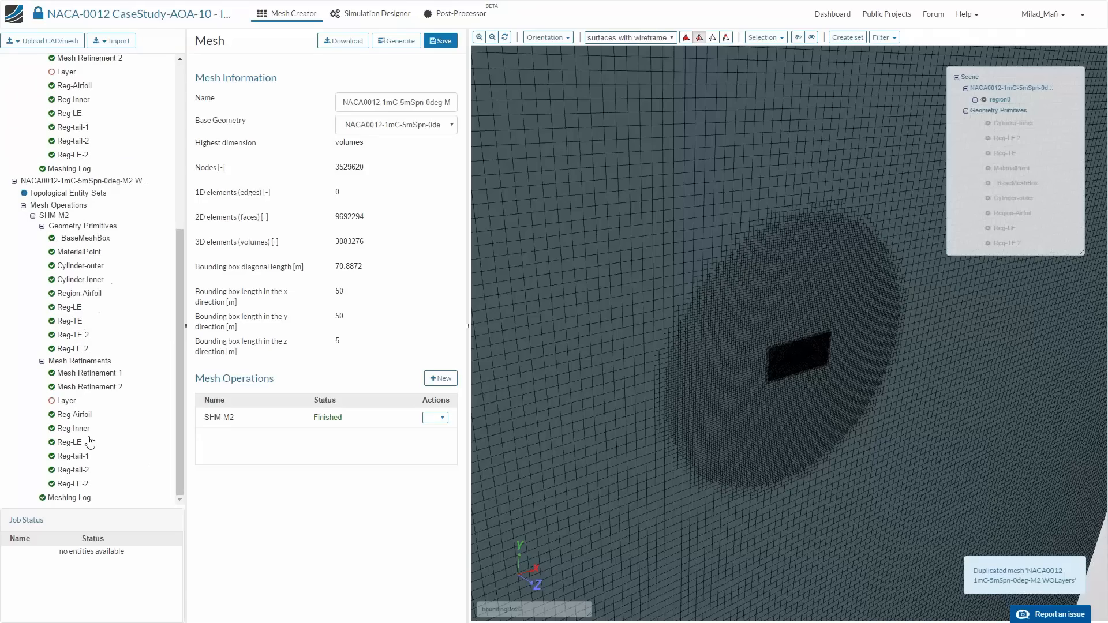
pyautogui.click(58, 216)
pyautogui.rightClick(60, 216)
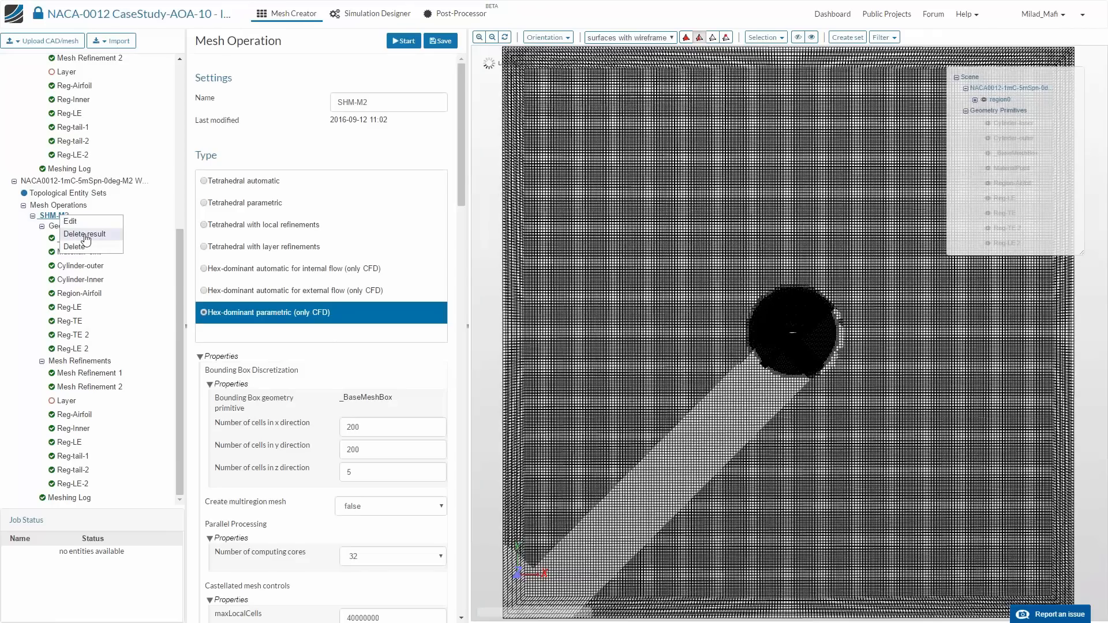
pyautogui.click(86, 239)
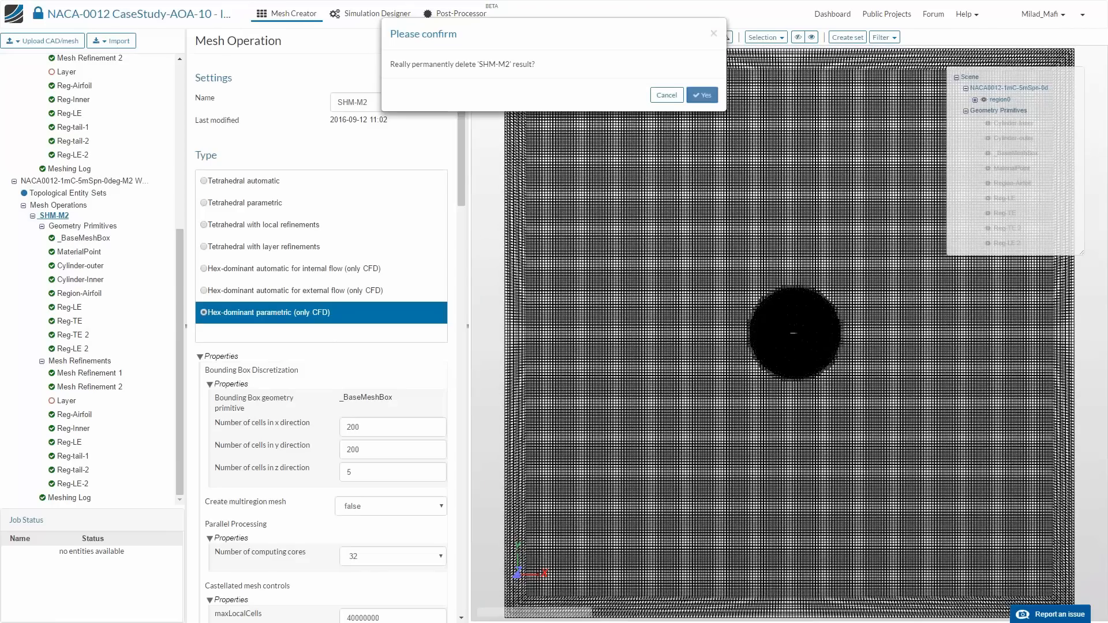
pyautogui.click(703, 94)
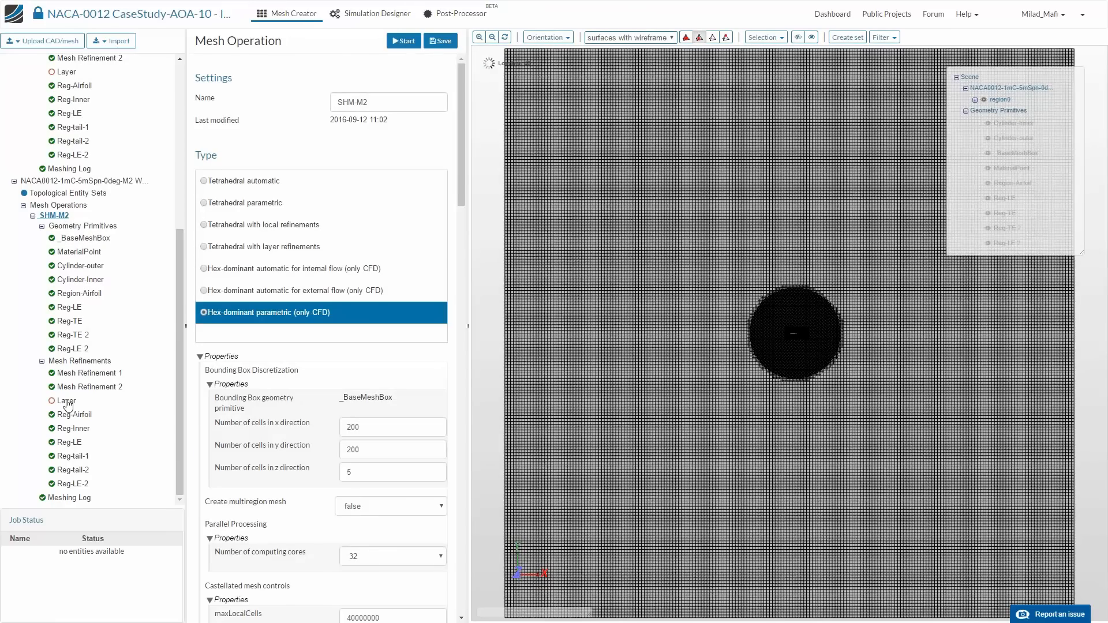
# - Assign the airfoil surface shell_0_face_2 to the duplicated mesh's Layer refinement and save it
pyautogui.click(66, 402)
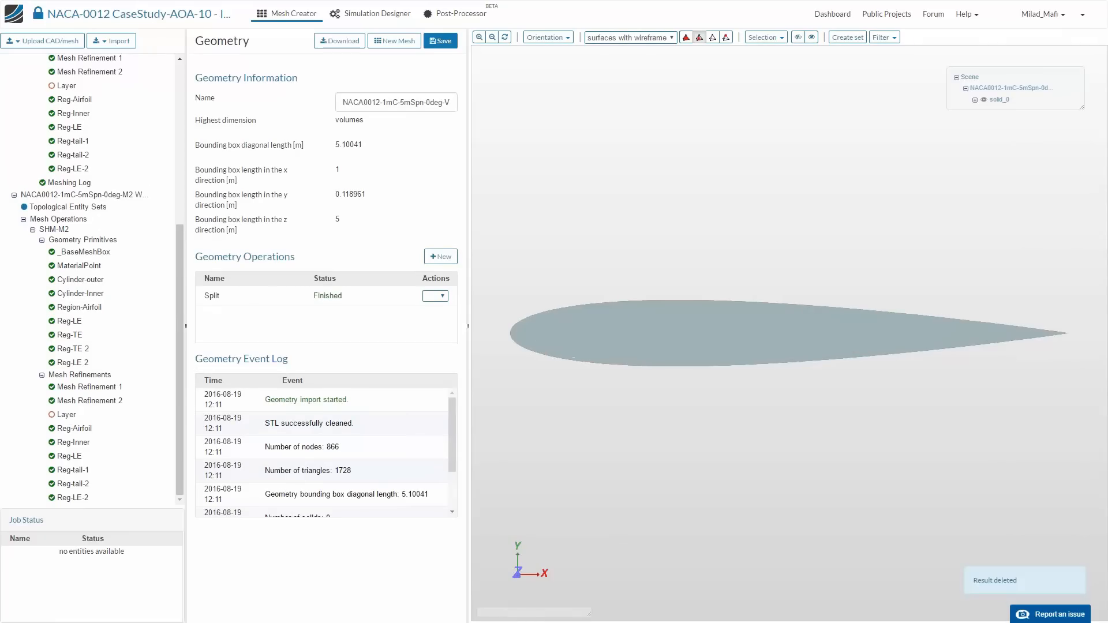
pyautogui.click(67, 416)
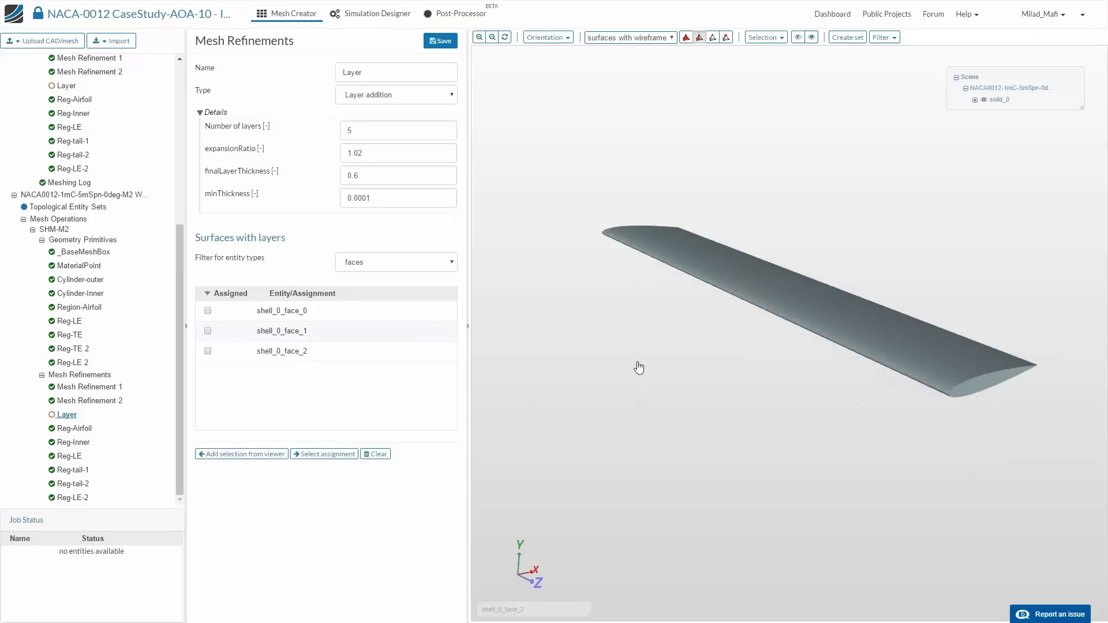
pyautogui.click(799, 301)
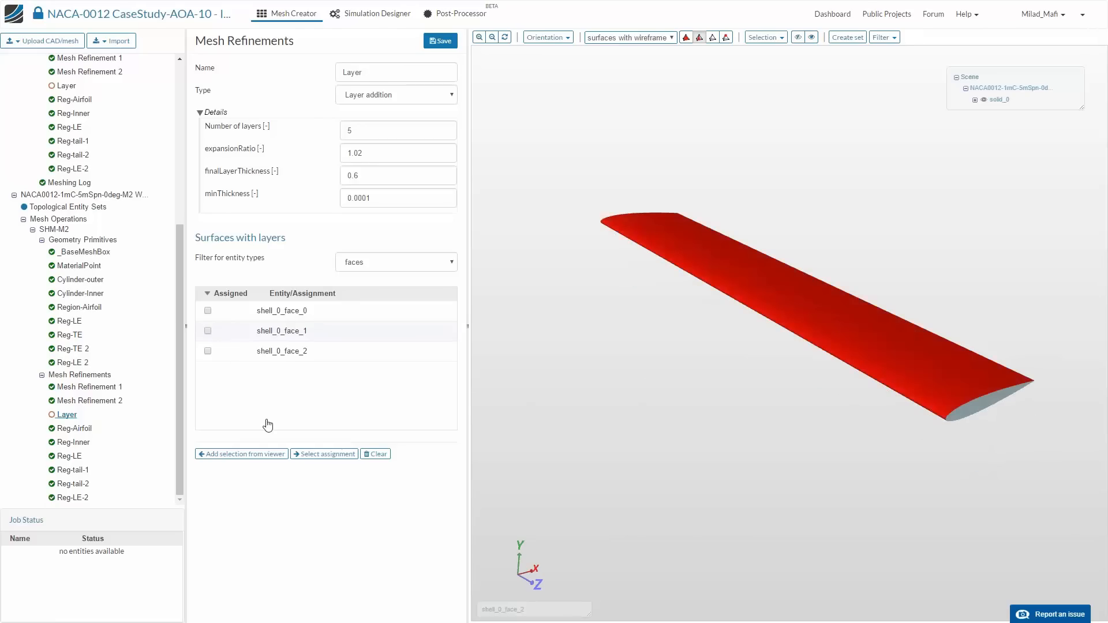
pyautogui.click(243, 454)
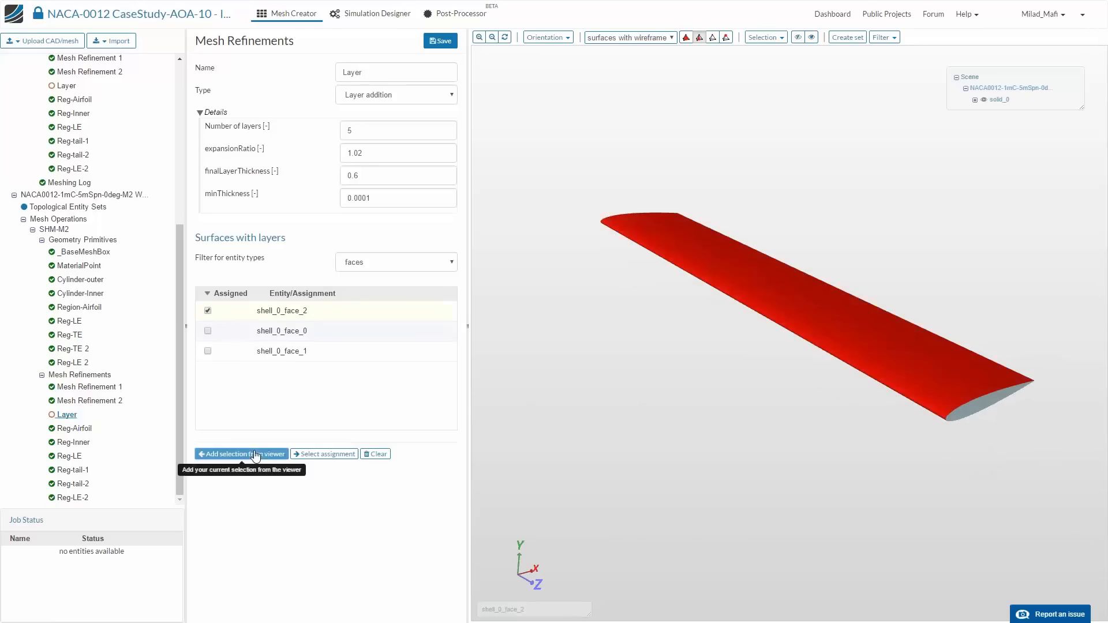
pyautogui.click(441, 41)
# - Check the Layer refinement's number of layers, final layer thickness and minimum thickness fields
pyautogui.doubleClick(348, 131)
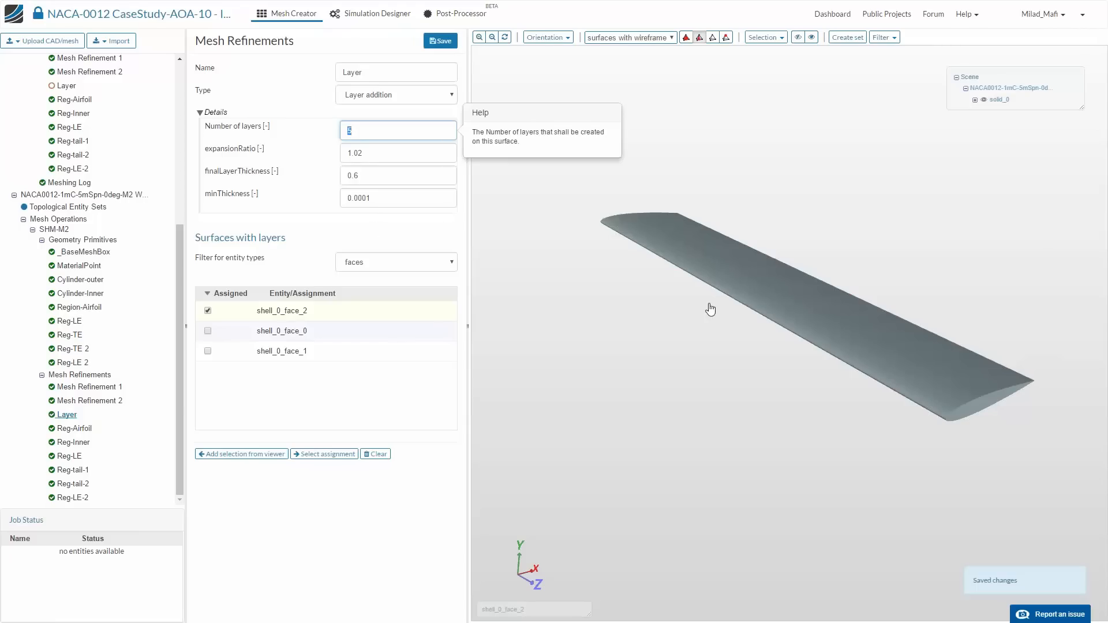
pyautogui.click(357, 176)
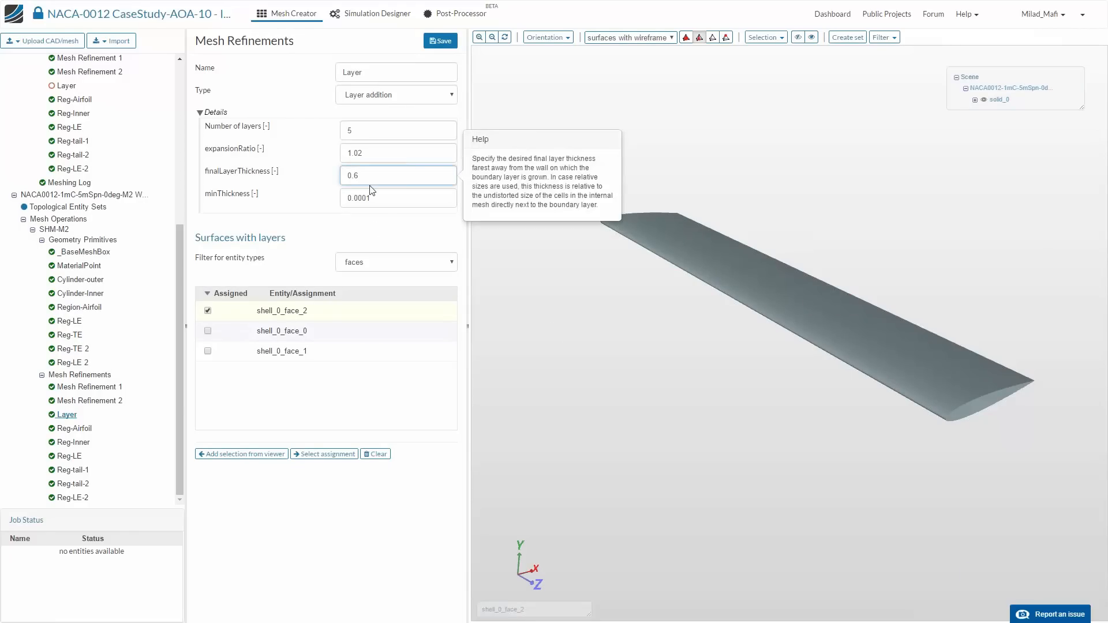
pyautogui.click(370, 132)
pyautogui.click(375, 199)
pyautogui.click(397, 137)
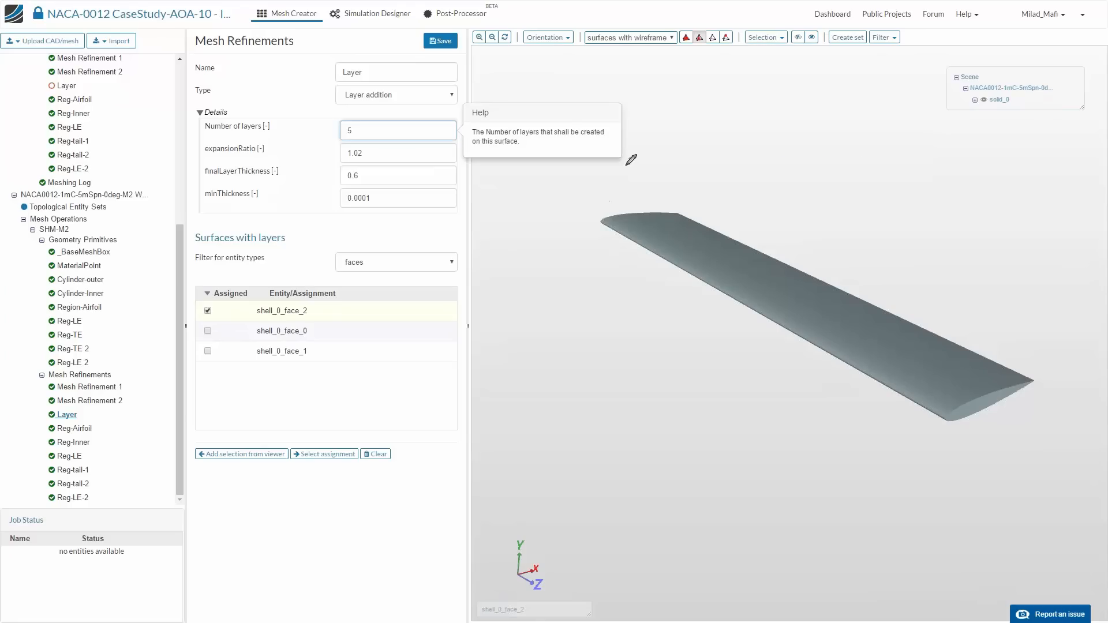
pyautogui.moveTo(625, 165); pyautogui.dragTo(904, 157)
pyautogui.moveTo(683, 158)
pyautogui.mouseDown()
pyautogui.moveTo(680, 53)
pyautogui.moveTo(832, 52)
pyautogui.moveTo(847, 171)
pyautogui.mouseUp()
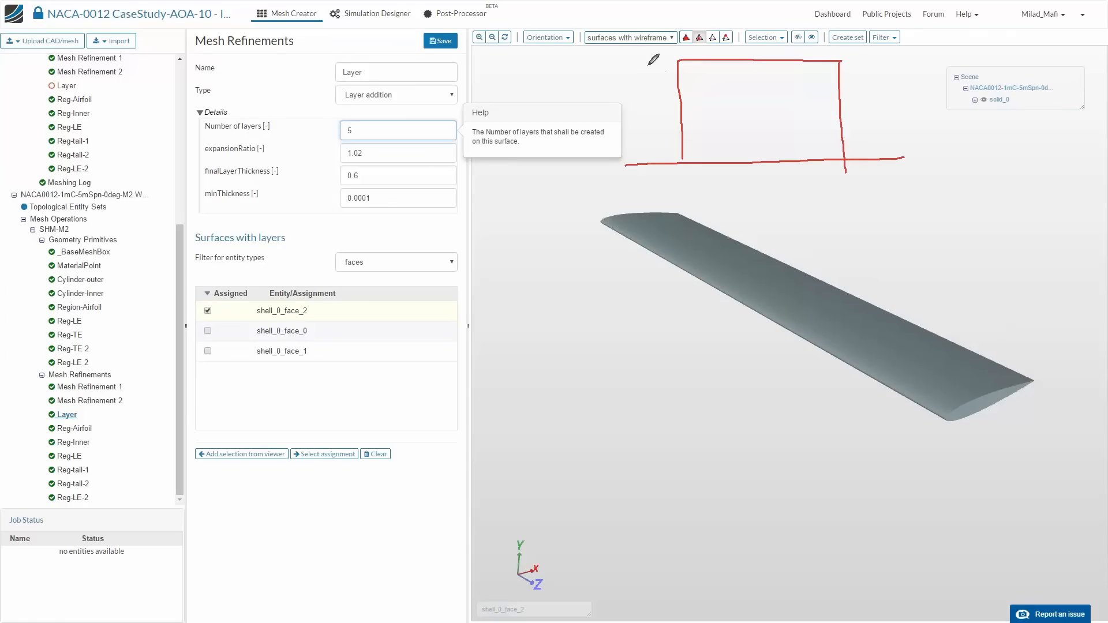
pyautogui.moveTo(601, 60); pyautogui.dragTo(888, 64)
pyautogui.moveTo(637, 168); pyautogui.dragTo(688, 172)
pyautogui.moveTo(744, 167)
pyautogui.mouseDown()
pyautogui.moveTo(737, 175)
pyautogui.moveTo(792, 169)
pyautogui.mouseUp()
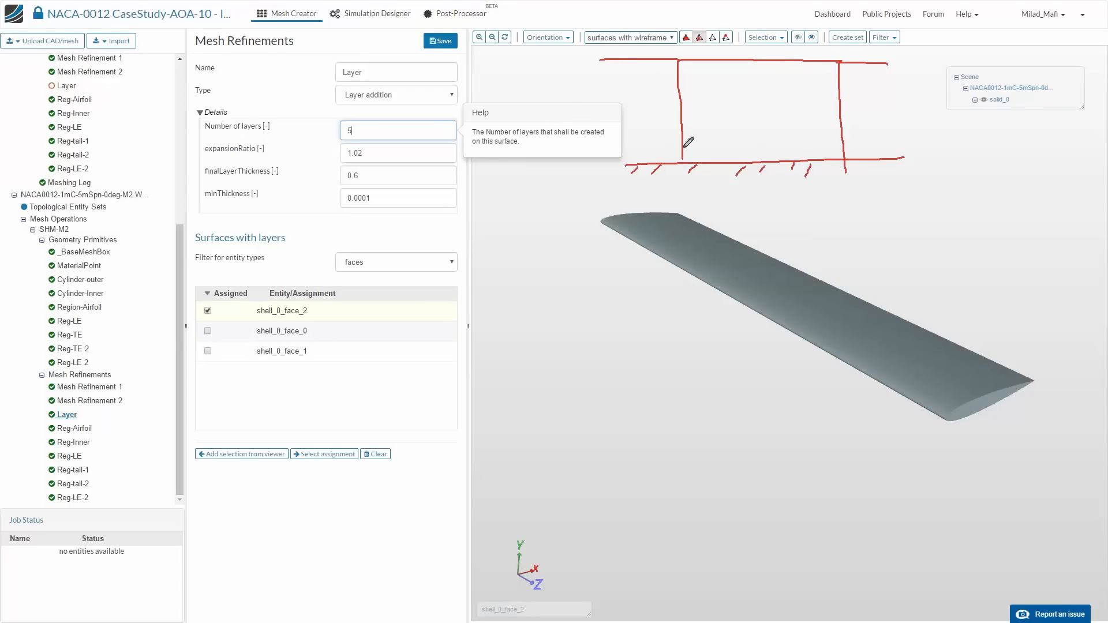
pyautogui.moveTo(682, 149); pyautogui.dragTo(834, 147)
pyautogui.moveTo(683, 124); pyautogui.dragTo(833, 123)
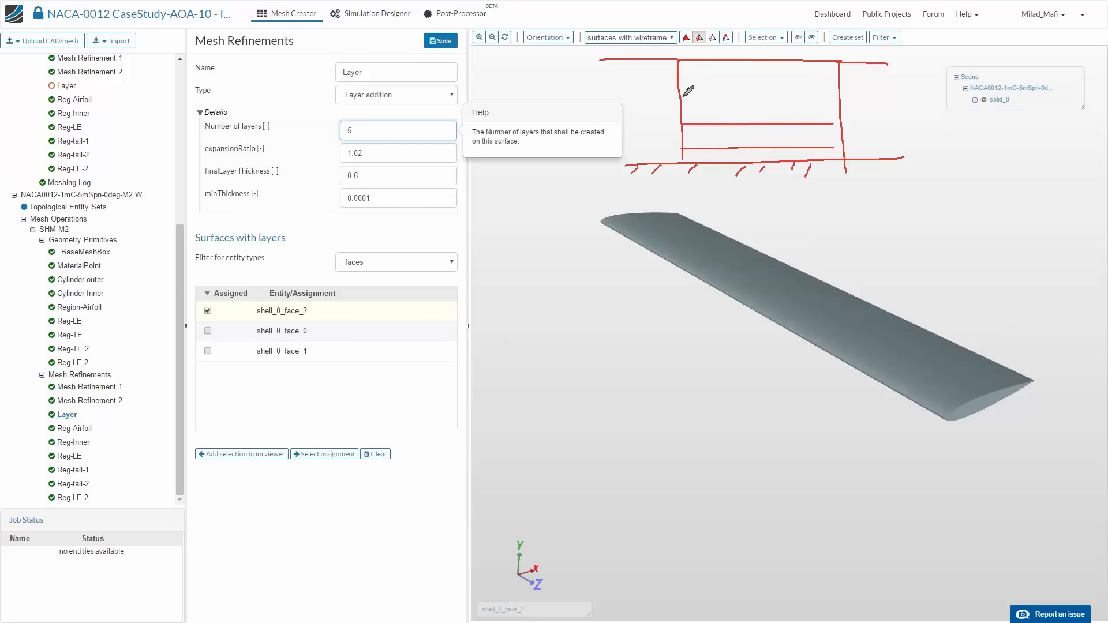
pyautogui.moveTo(683, 97); pyautogui.dragTo(834, 99)
pyautogui.moveTo(681, 77); pyautogui.dragTo(840, 80)
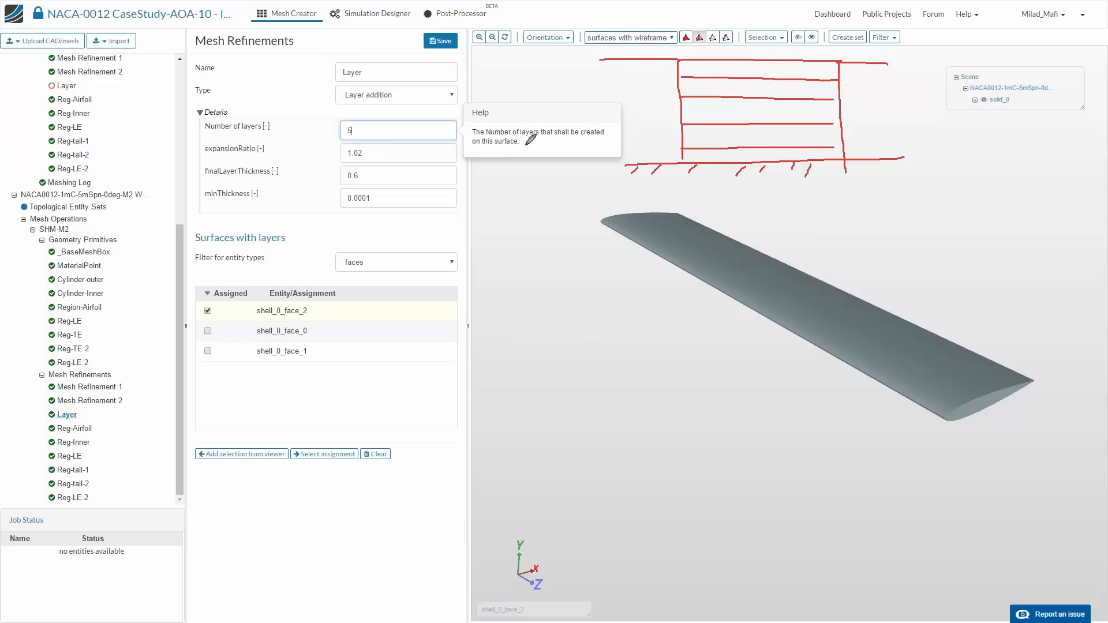
pyautogui.moveTo(556, 397); pyautogui.dragTo(667, 400)
pyautogui.moveTo(562, 379); pyautogui.dragTo(651, 380)
pyautogui.moveTo(567, 348); pyautogui.dragTo(644, 355)
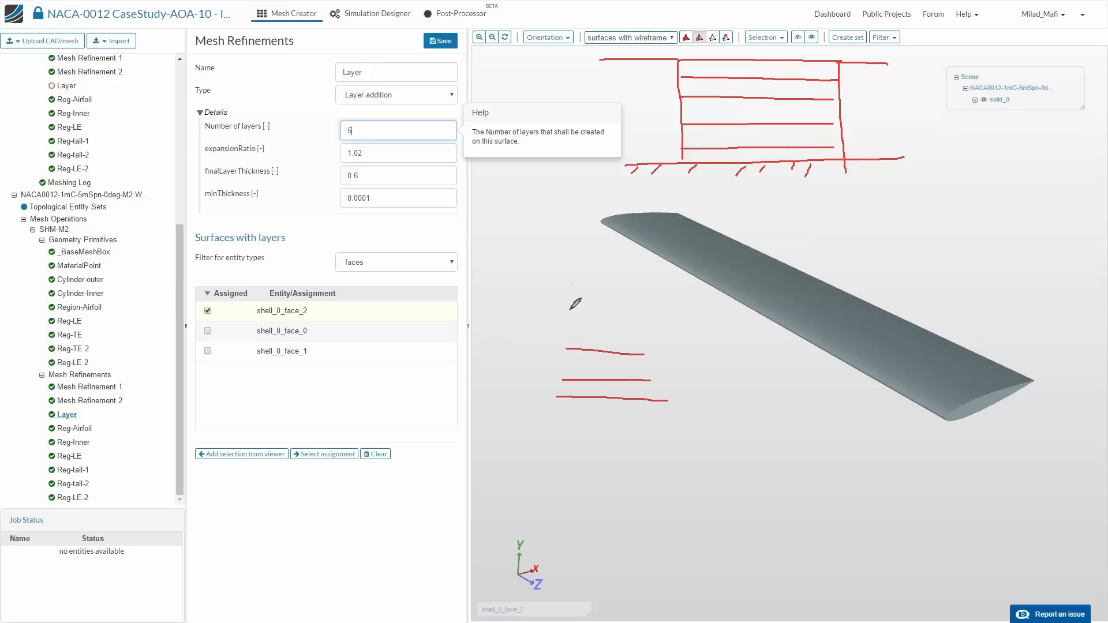
pyautogui.moveTo(570, 309); pyautogui.dragTo(657, 314)
pyautogui.moveTo(576, 266); pyautogui.dragTo(633, 272)
pyautogui.moveTo(574, 200)
pyautogui.mouseDown()
pyautogui.moveTo(624, 206)
pyautogui.moveTo(572, 422)
pyautogui.mouseUp()
pyautogui.moveTo(623, 199); pyautogui.dragTo(627, 414)
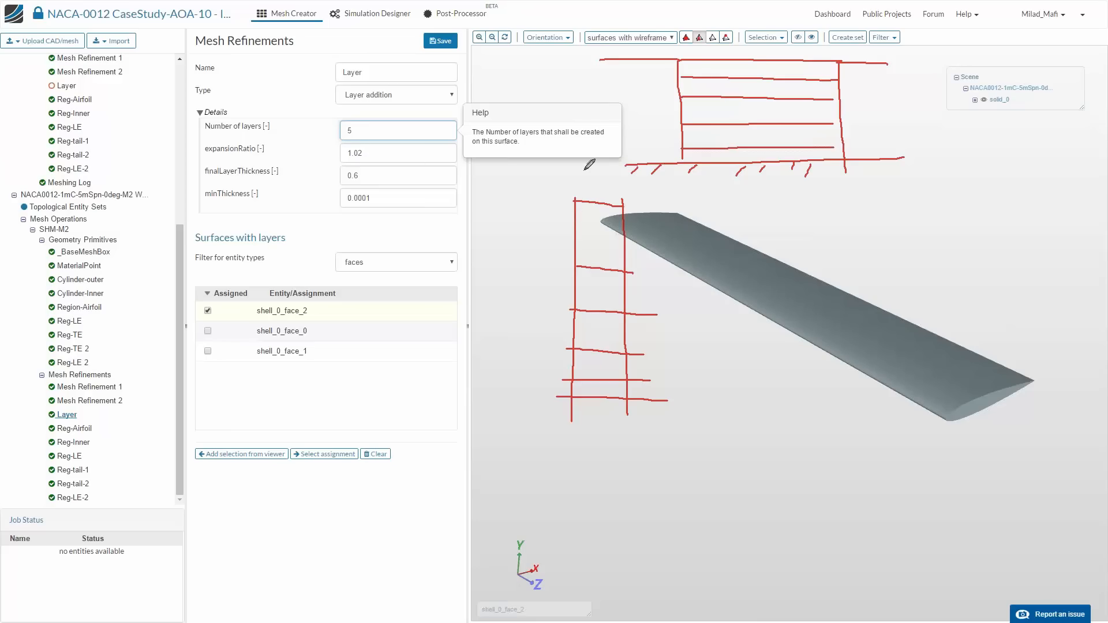
pyautogui.moveTo(554, 203); pyautogui.dragTo(559, 264)
pyautogui.moveTo(556, 381); pyautogui.dragTo(551, 381)
pyautogui.moveTo(552, 384); pyautogui.dragTo(552, 395)
pyautogui.click(440, 40)
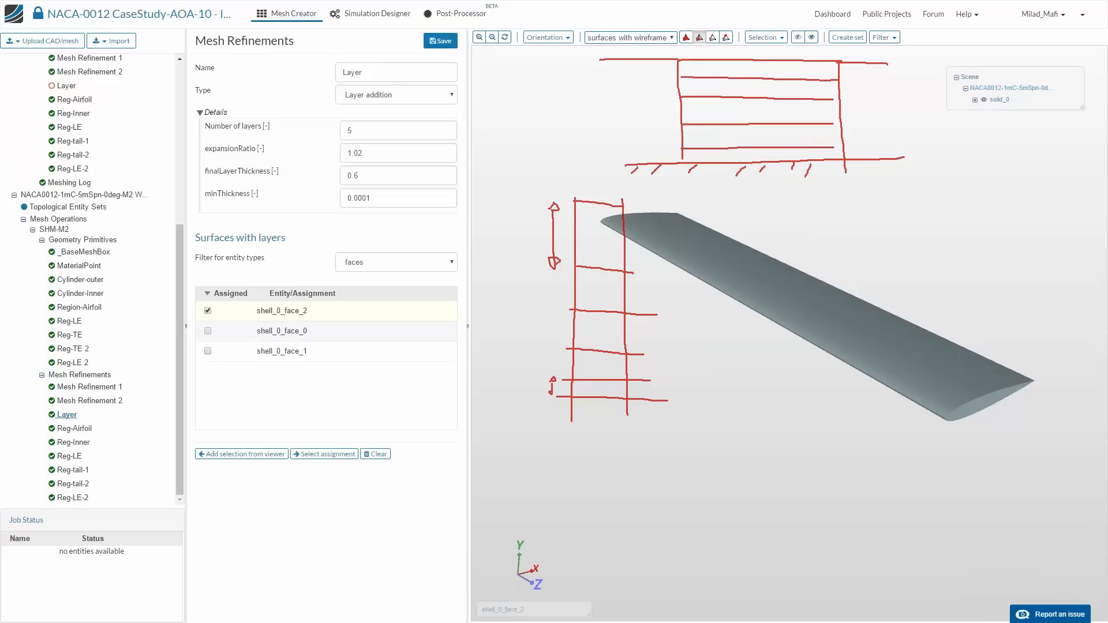
pyautogui.press('Escape')
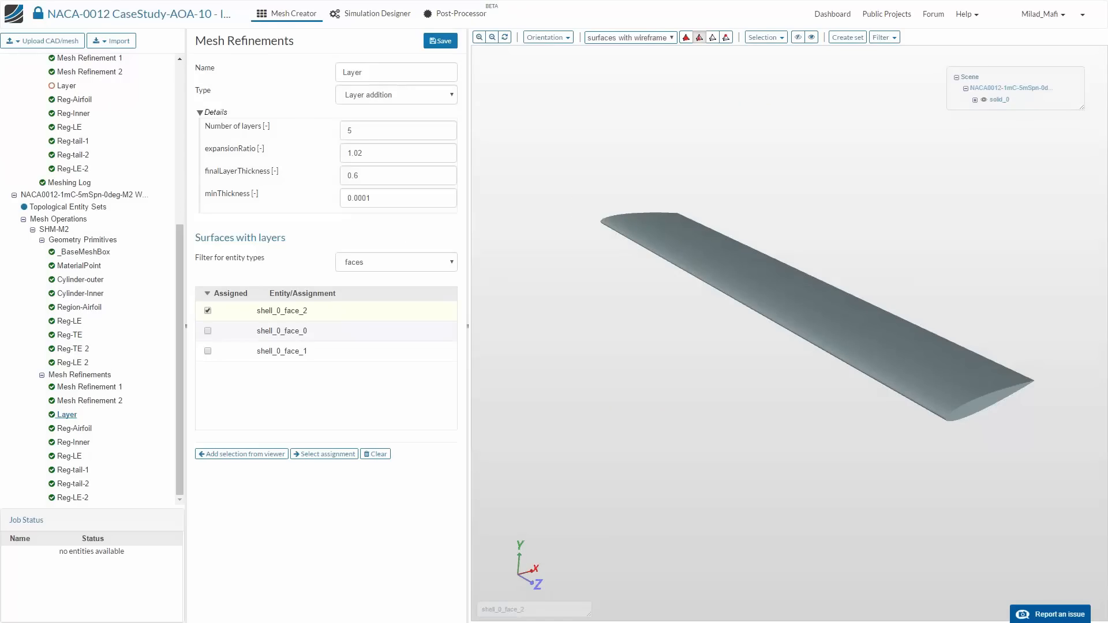
# - Save the Layer refinement and start the SHM-M2 meshing operation of the duplicated mesh
pyautogui.click(440, 40)
pyautogui.click(64, 206)
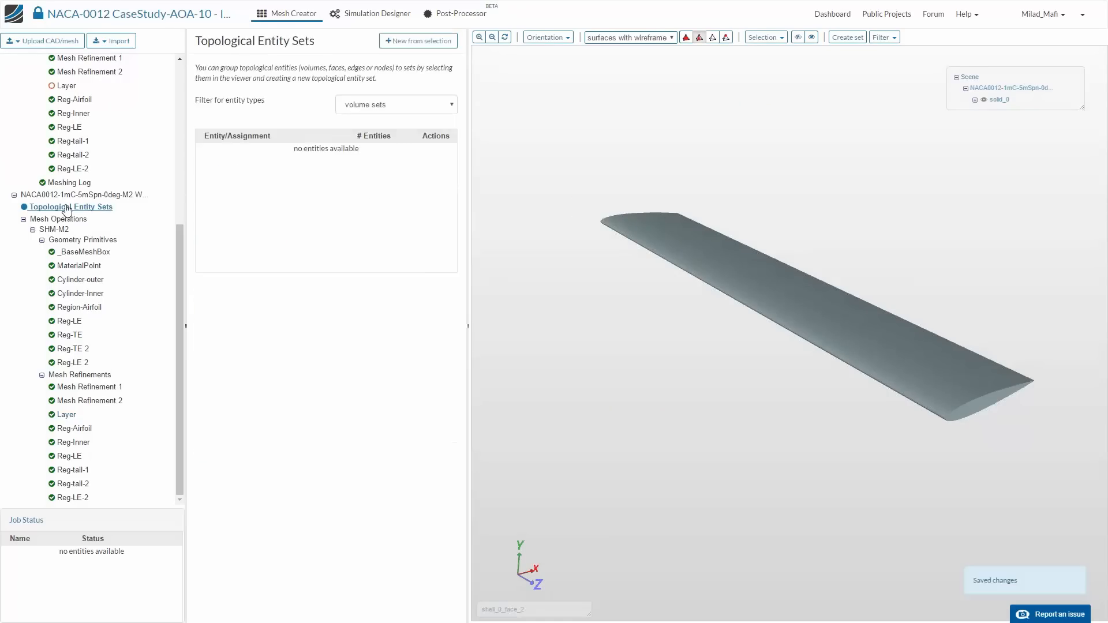
pyautogui.click(65, 197)
pyautogui.click(54, 229)
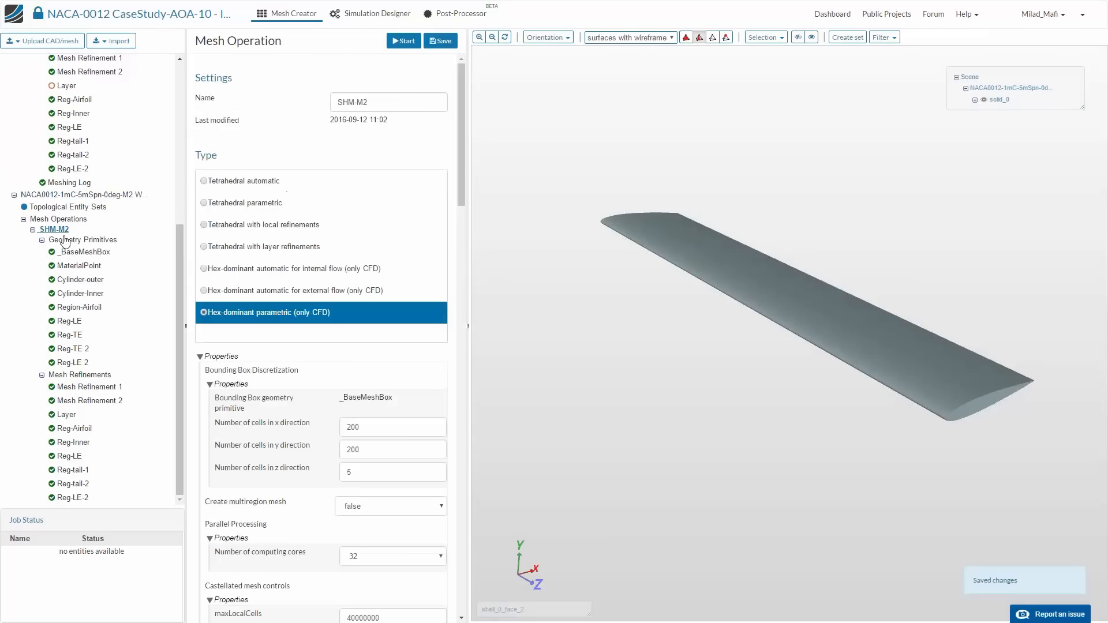
pyautogui.click(397, 41)
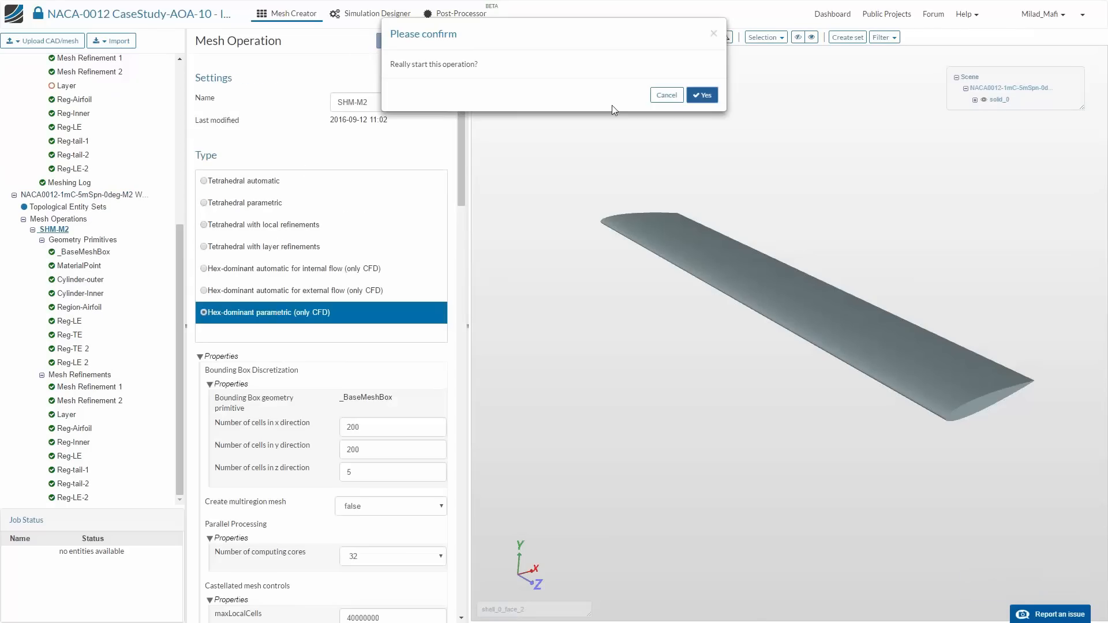
pyautogui.click(702, 95)
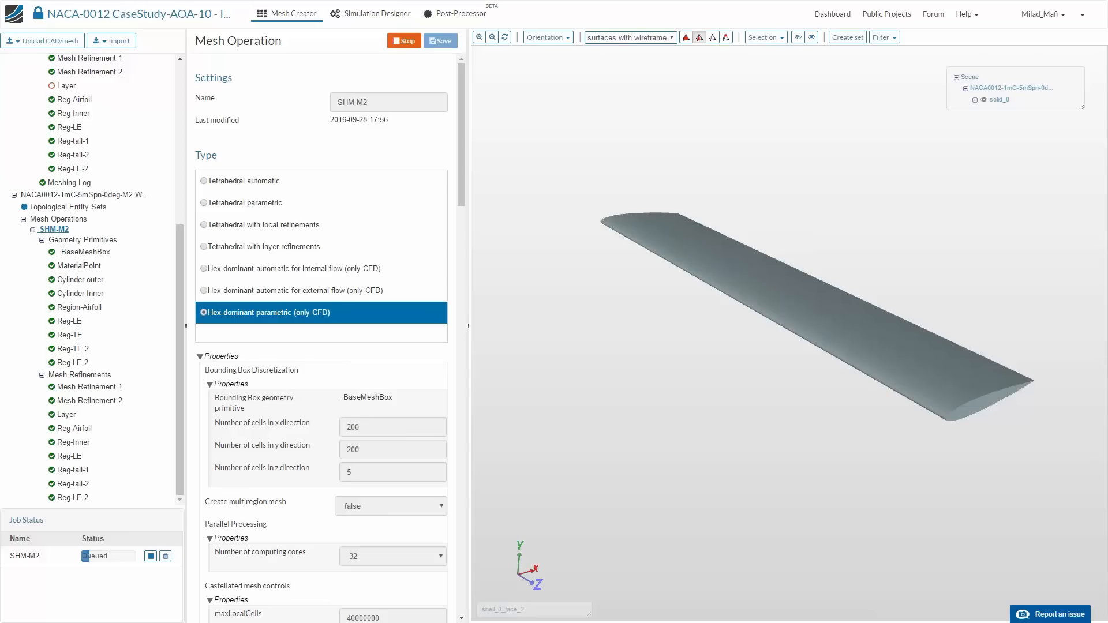
# - Review the duplicated mesh's Layer refinement settings and assigned face, together with the layer adding controls of its SHM-M2 operation
pyautogui.click(68, 416)
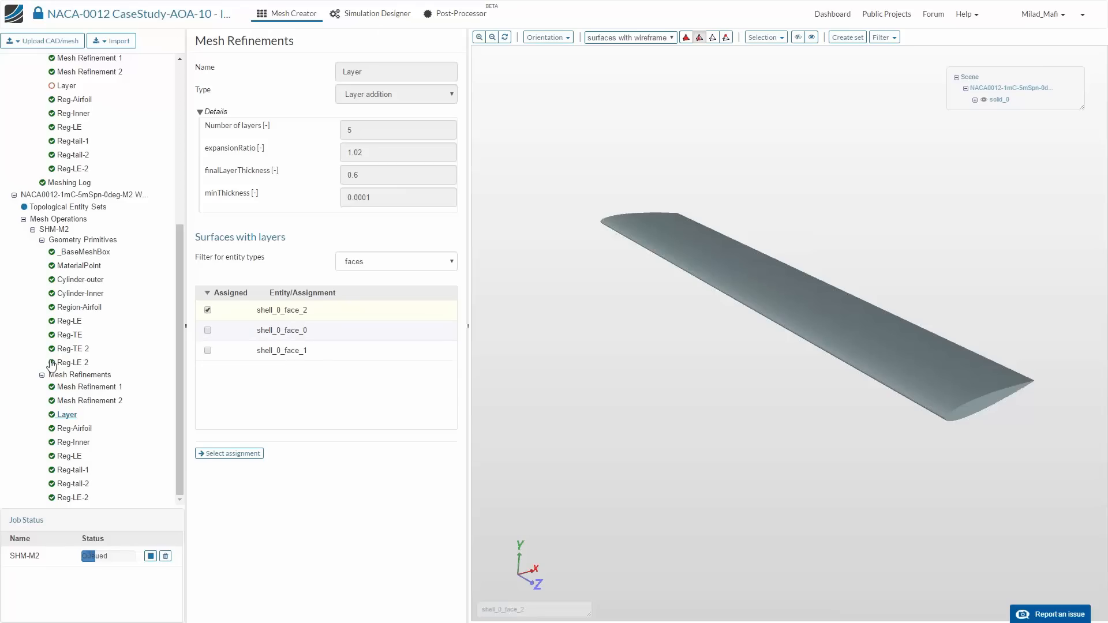
pyautogui.scroll(5, 68, 258)
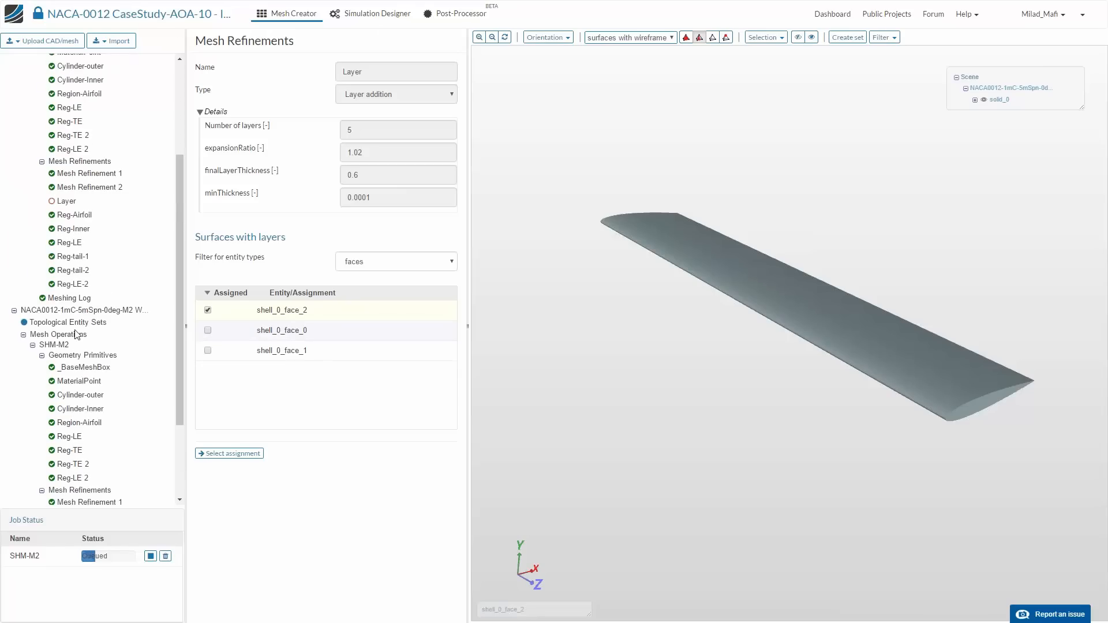
pyautogui.scroll(-5, 80, 242)
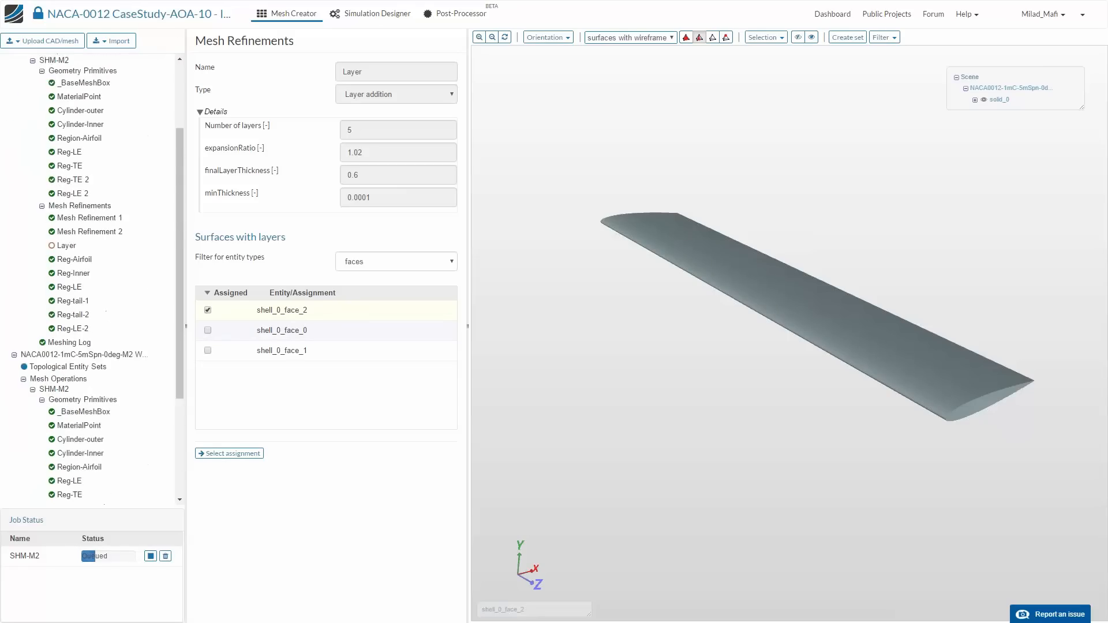
pyautogui.click(59, 230)
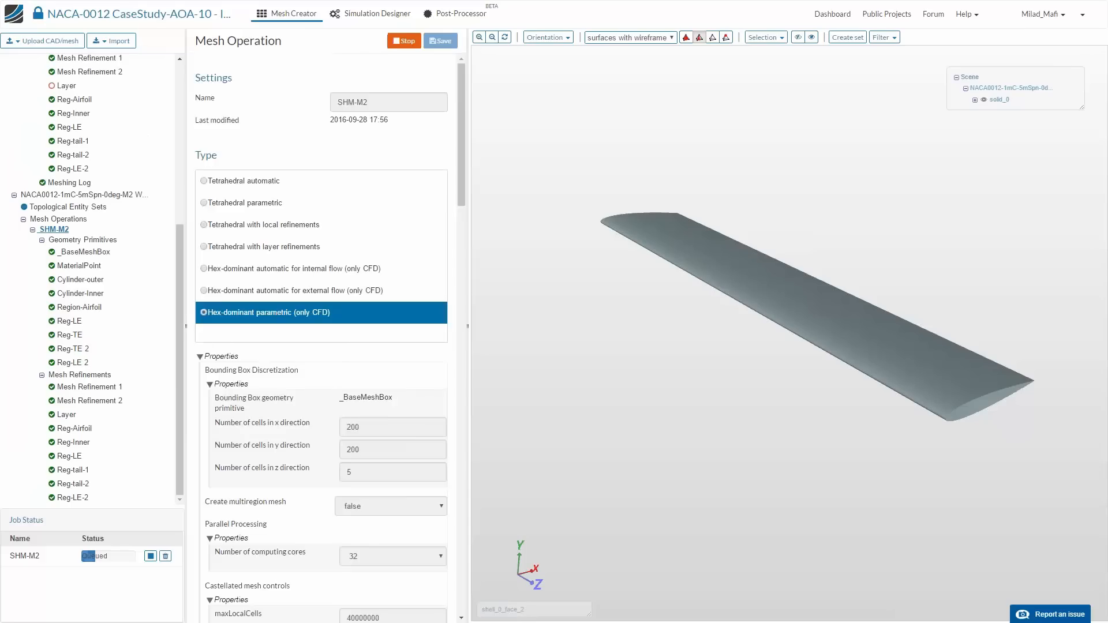
pyautogui.scroll(-10, 203, 340)
pyautogui.scroll(-8, 302, 415)
pyautogui.scroll(3, 300, 439)
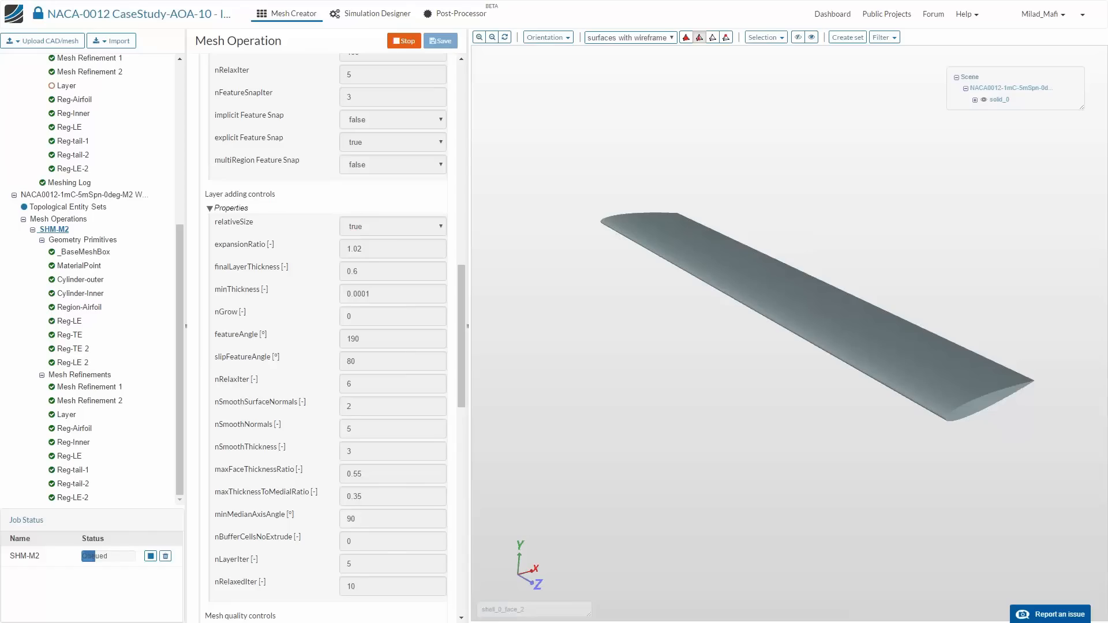
pyautogui.click(69, 417)
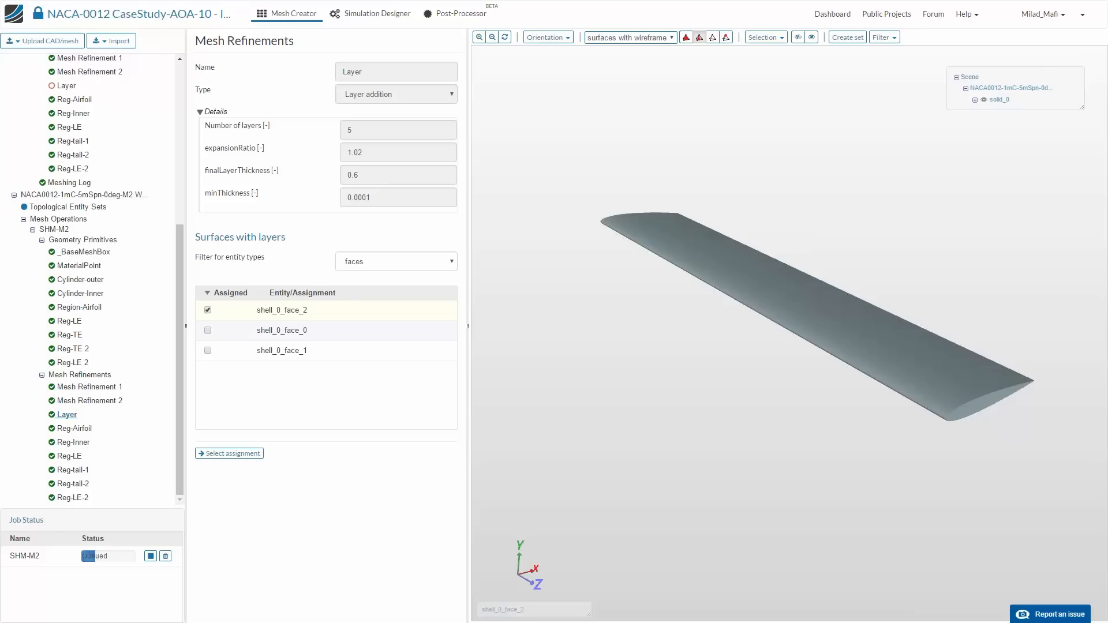
pyautogui.moveTo(641, 250); pyautogui.dragTo(638, 107)
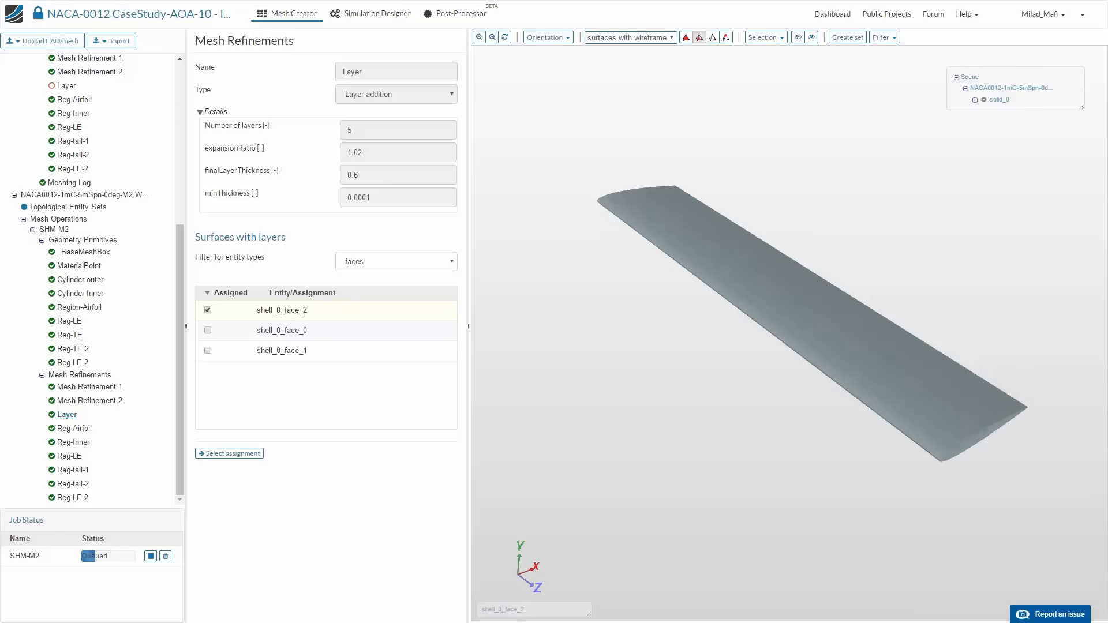
# - Display the original mesh with only its airfoil surface solid_0_shell_0_face_2 visible and fit it to the view
pyautogui.scroll(-4, 87, 346)
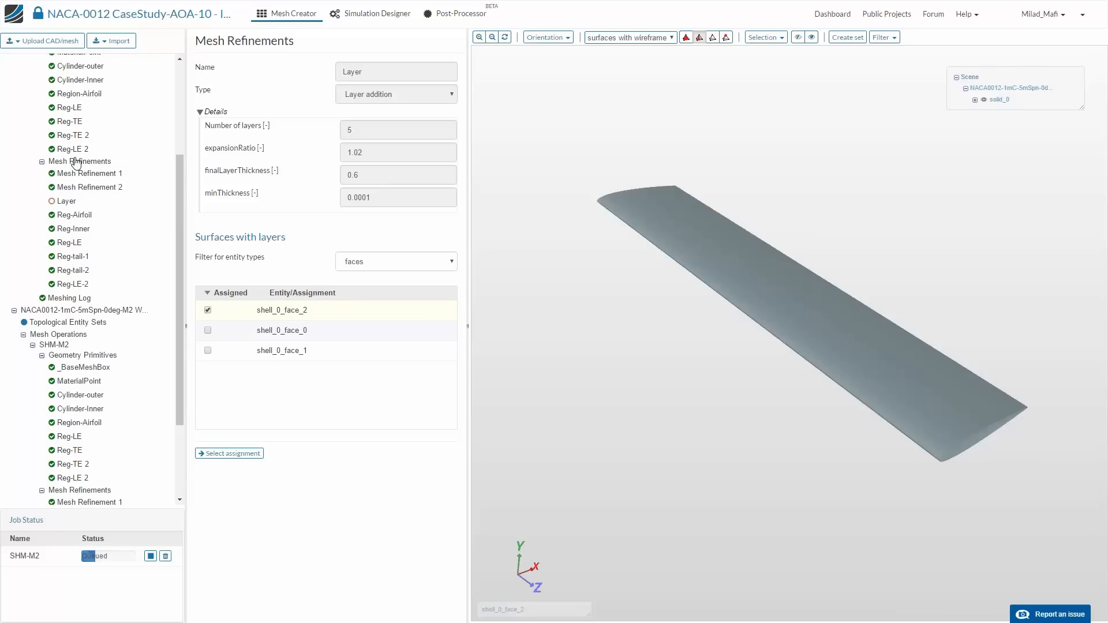
pyautogui.click(81, 161)
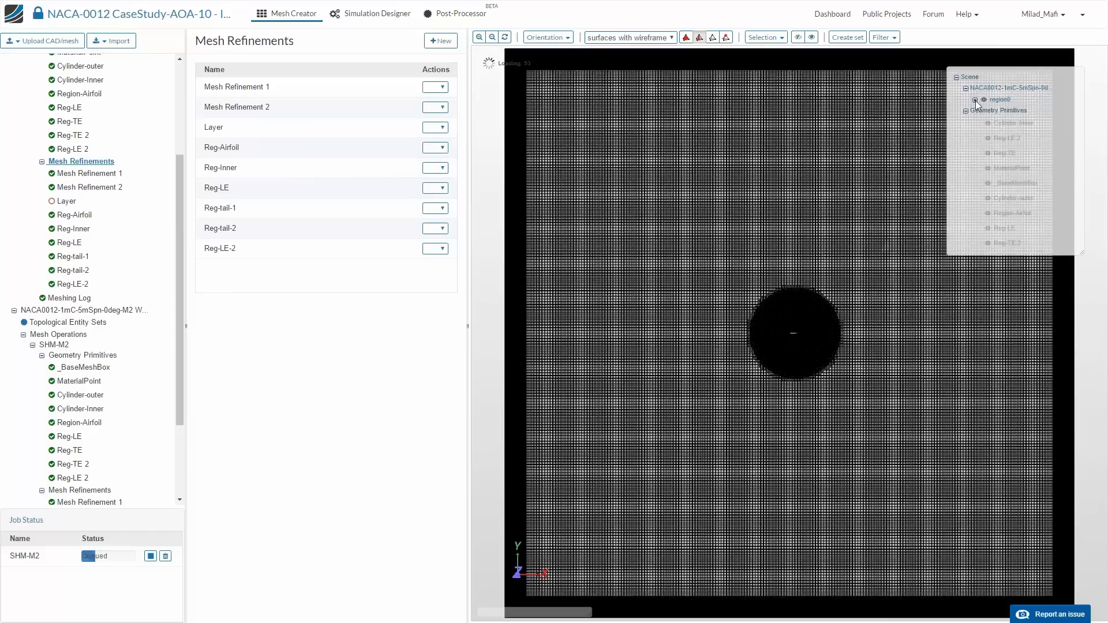
pyautogui.click(975, 99)
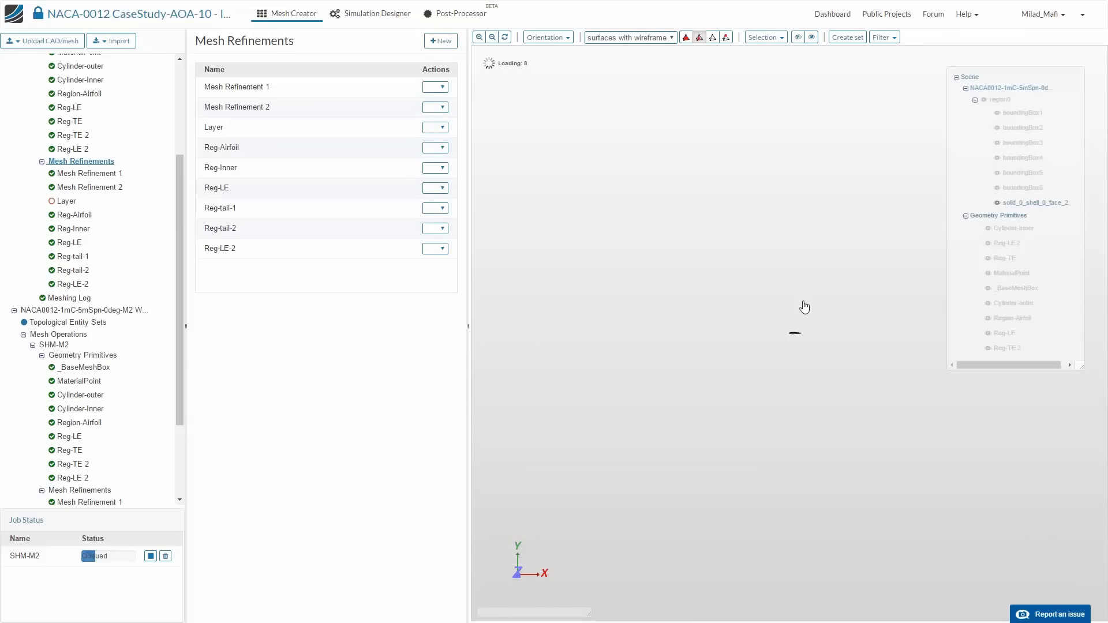
pyautogui.click(504, 37)
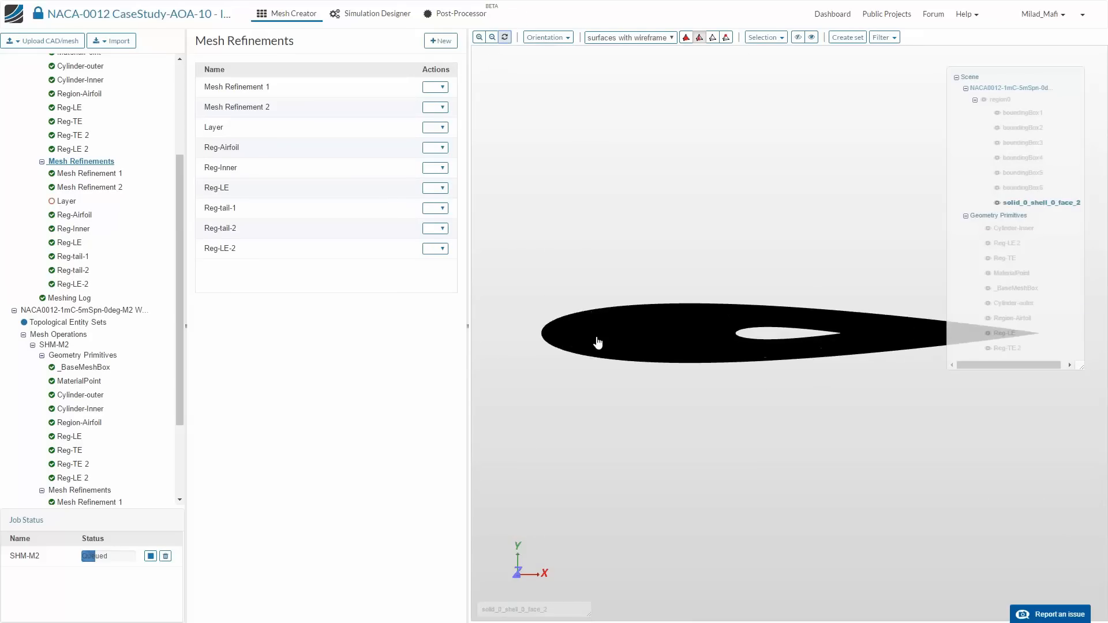
# - Examine the original mesh's surface cells along the airfoil's leading edge, upper surface and end face
pyautogui.moveTo(636, 385); pyautogui.dragTo(786, 379)
pyautogui.scroll(1, 819, 425)
pyautogui.click(824, 444)
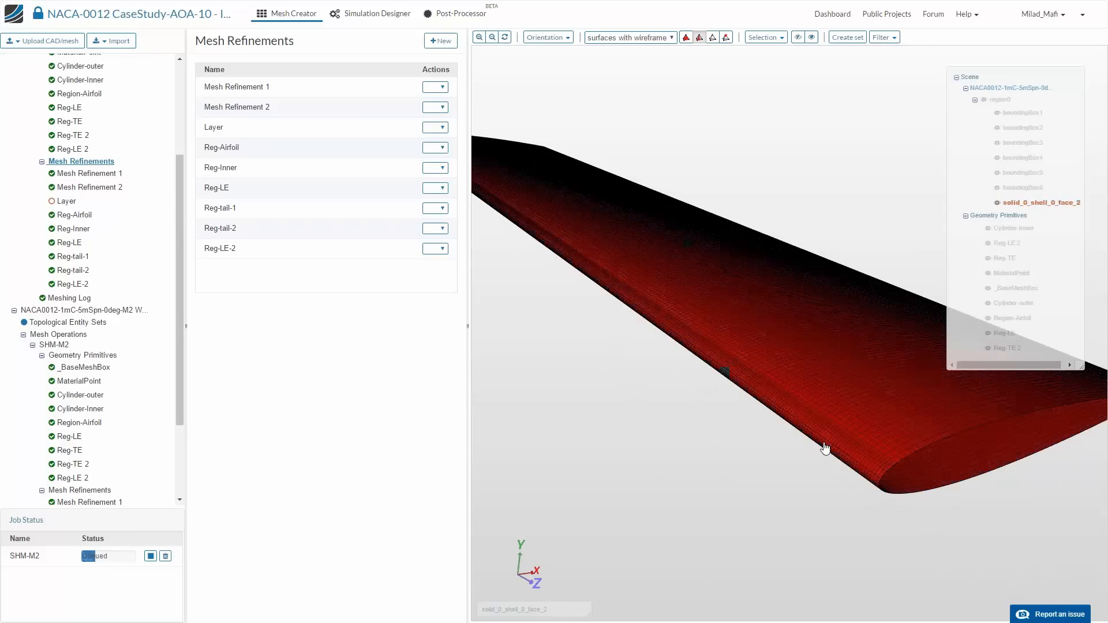
pyautogui.click(830, 452)
pyautogui.scroll(5, 831, 456)
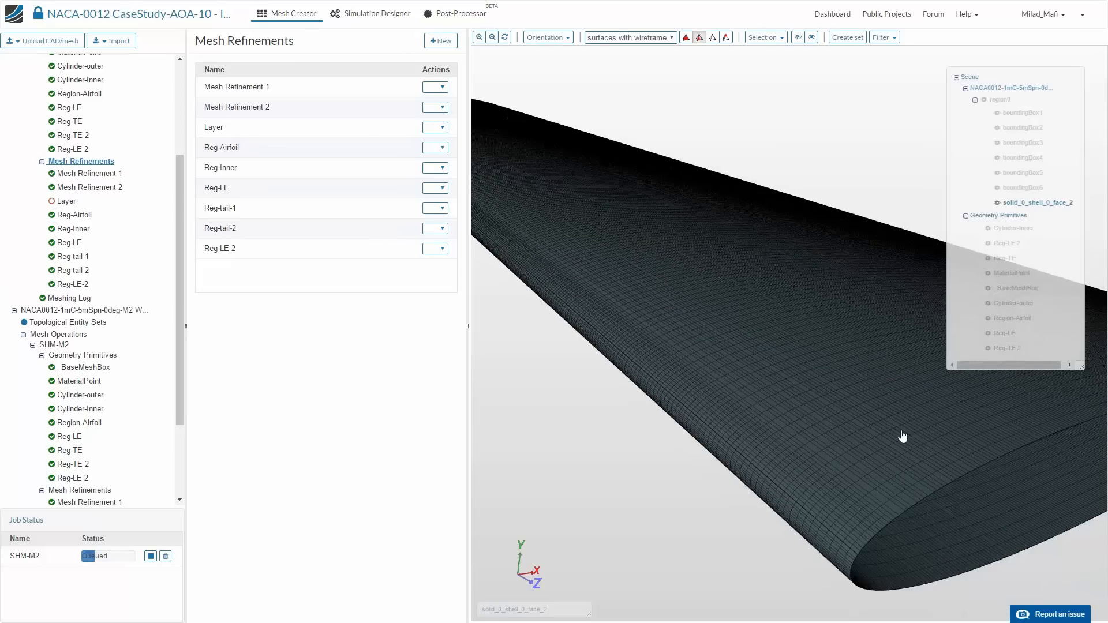
pyautogui.moveTo(898, 437); pyautogui.dragTo(855, 457)
pyautogui.moveTo(847, 456); pyautogui.dragTo(860, 430)
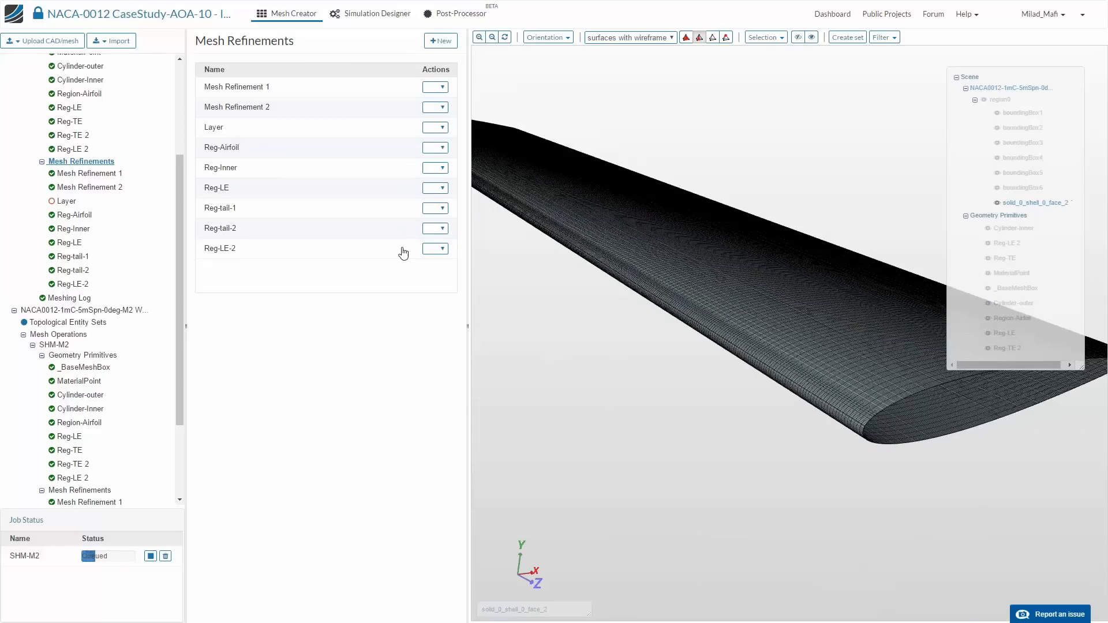
pyautogui.scroll(4, 848, 365)
pyautogui.scroll(4, 836, 391)
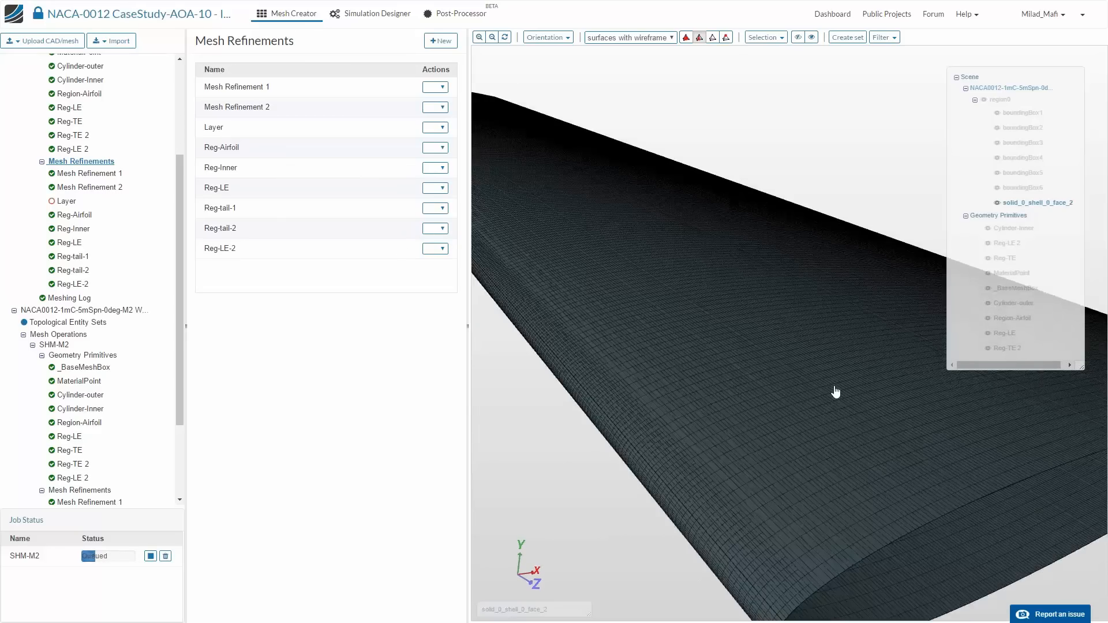
pyautogui.scroll(2, 729, 430)
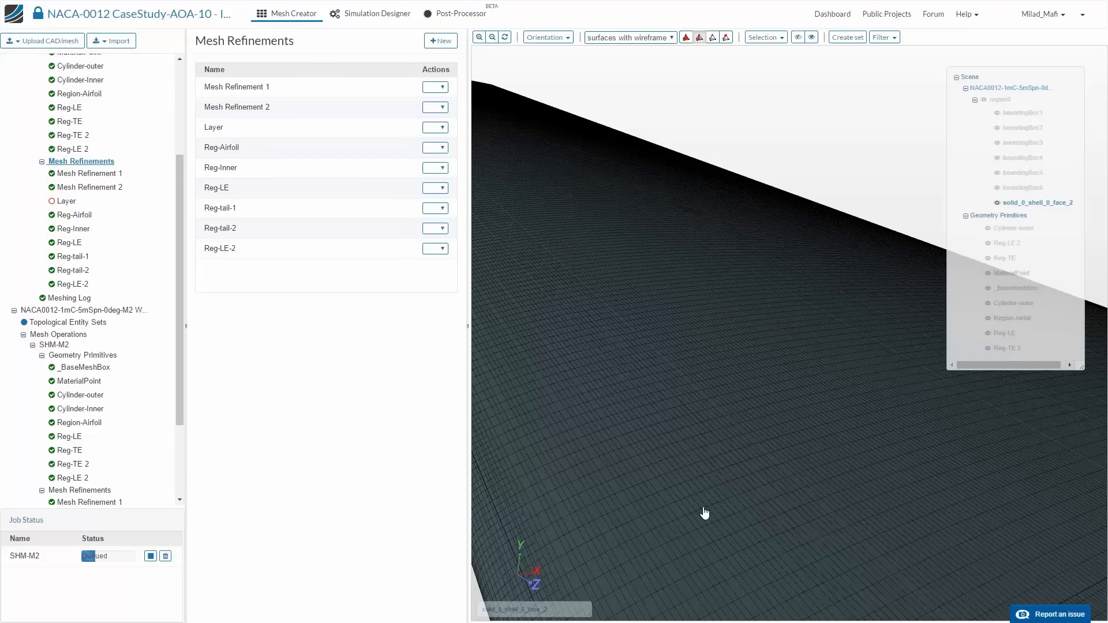
pyautogui.scroll(-4, 743, 415)
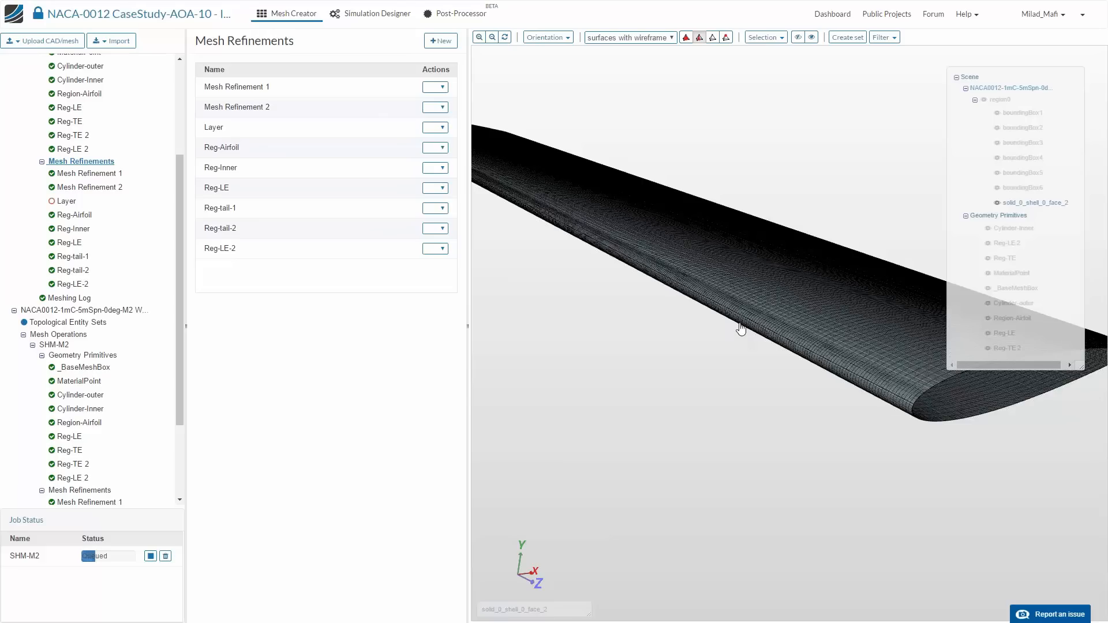
pyautogui.scroll(3, 736, 328)
pyautogui.scroll(-1, 751, 327)
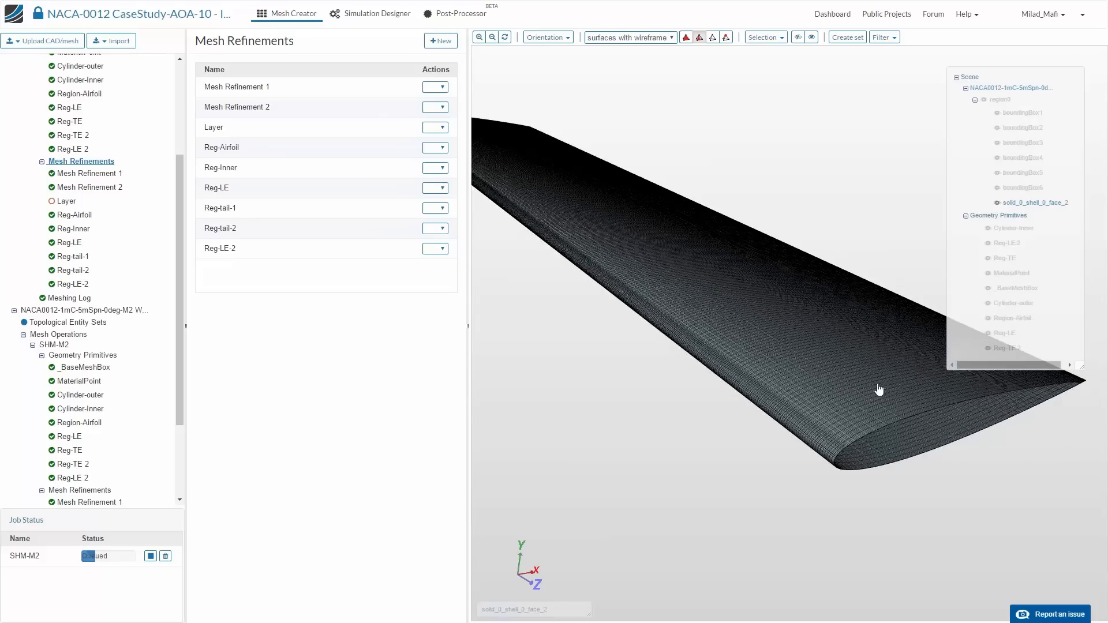
pyautogui.scroll(3, 860, 388)
pyautogui.moveTo(858, 398); pyautogui.dragTo(847, 399)
pyautogui.moveTo(775, 411); pyautogui.dragTo(785, 414)
pyautogui.scroll(5, 783, 411)
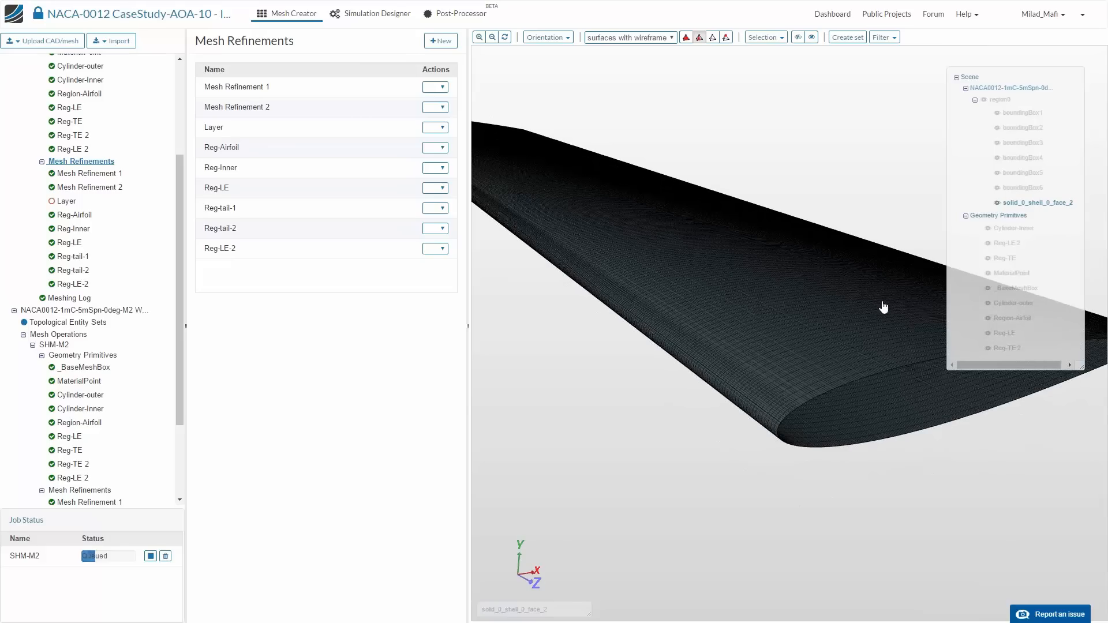
pyautogui.moveTo(716, 379); pyautogui.dragTo(504, 321)
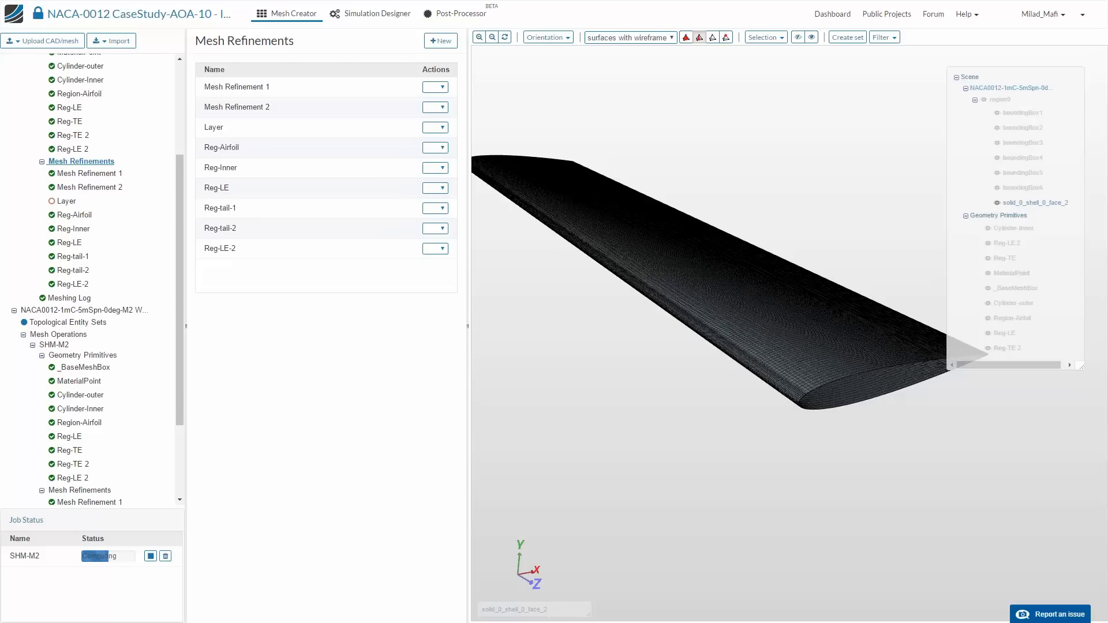
# - Check the bounding box discretization, computing cores and castellated mesh controls in the original mesh's SHM-M2 operation
pyautogui.scroll(2, 82, 185)
pyautogui.click(73, 143)
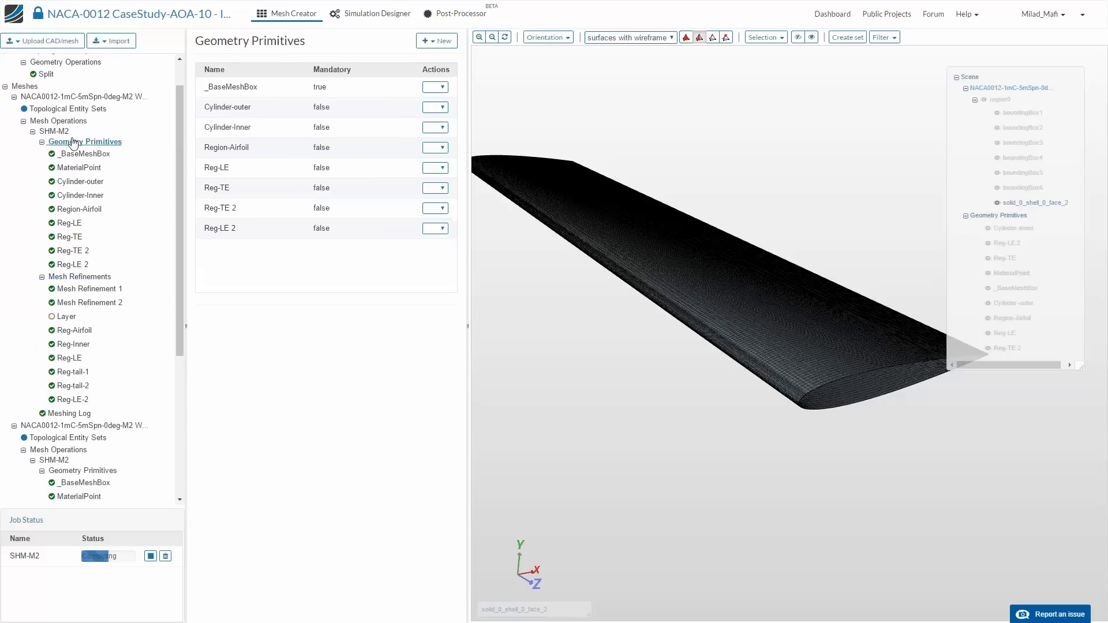
pyautogui.click(54, 131)
pyautogui.scroll(-2, 372, 450)
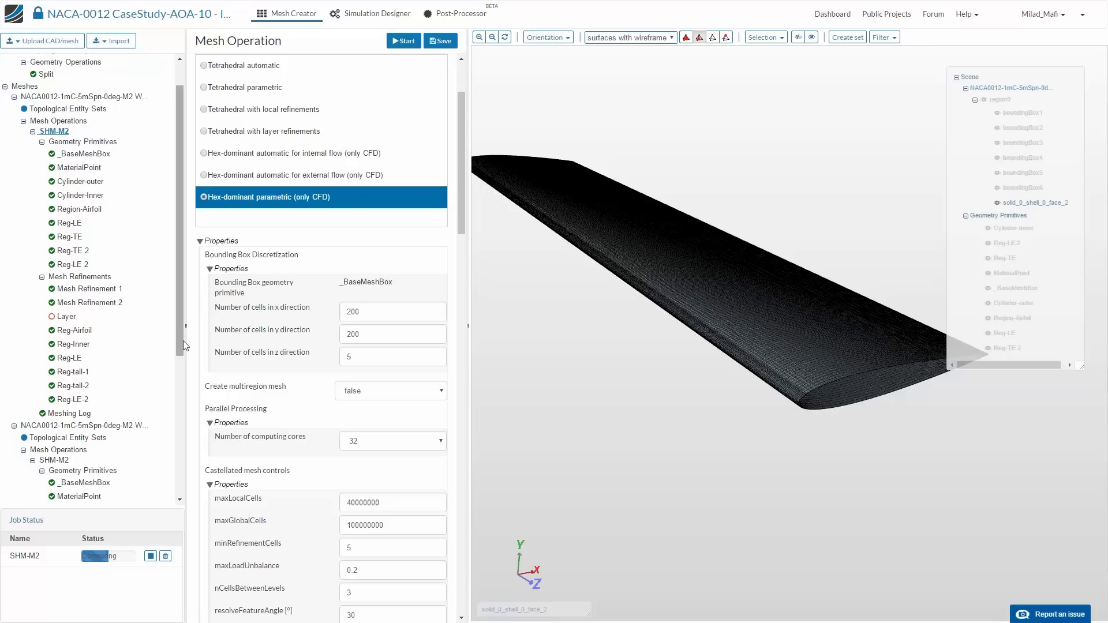
# - Switch to the NACA-0012 CaseStudy-AOA-10 - Mesh project, open it and compare the node and element counts of its two meshes
pyautogui.hotkey('ctrl', 'Tab')
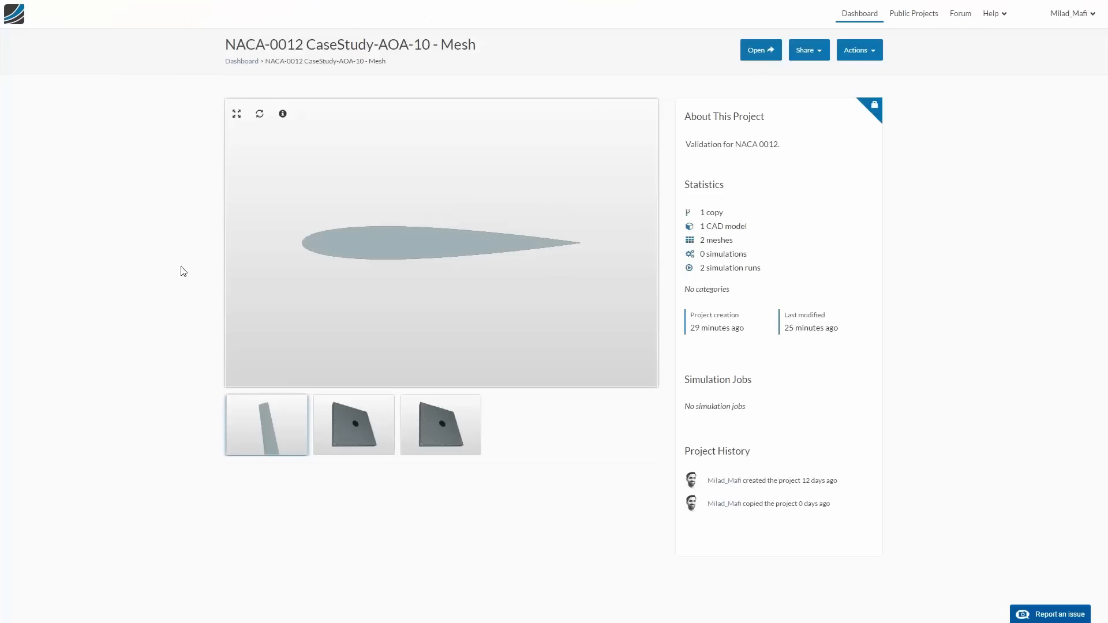
pyautogui.click(757, 51)
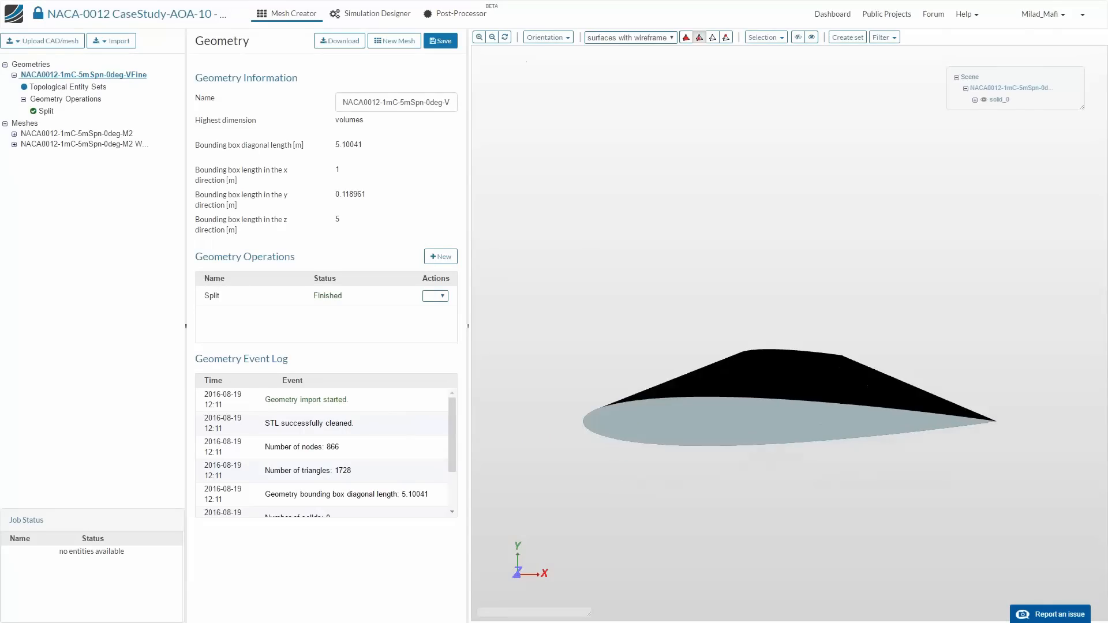
pyautogui.click(110, 135)
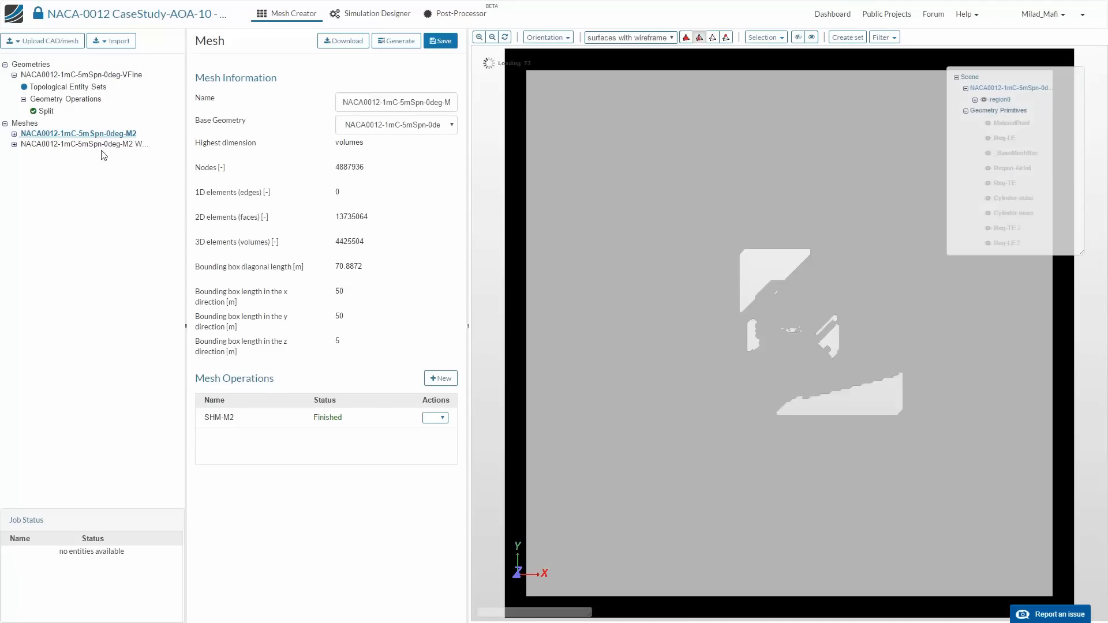
pyautogui.click(81, 144)
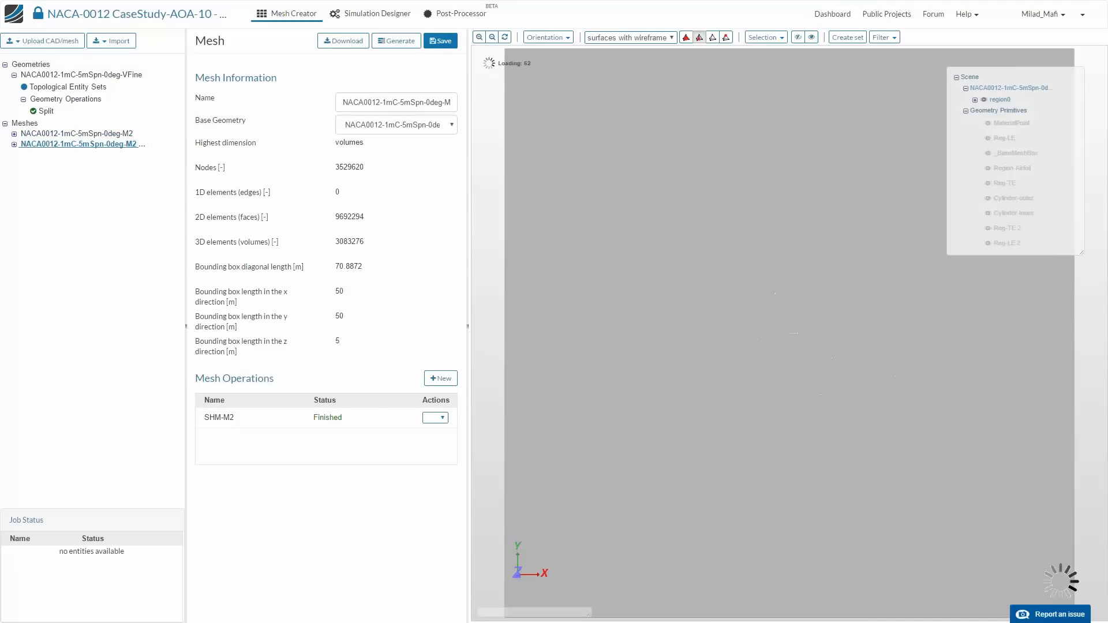
pyautogui.doubleClick(350, 242)
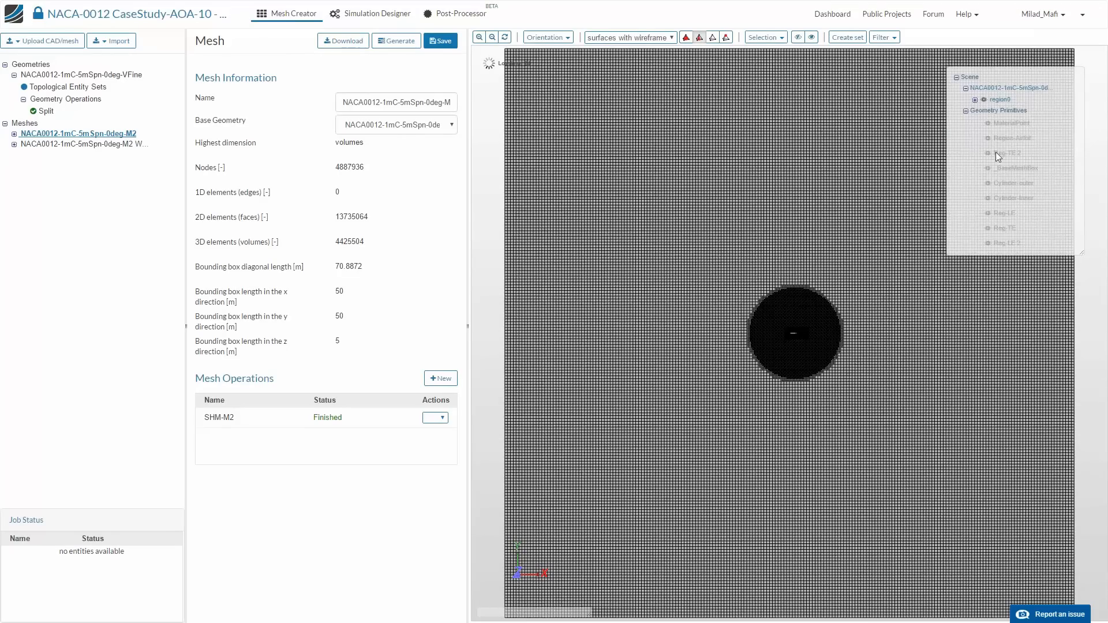
# - Show only the large side face of the NACA0012-1mC-5mSpn-0deg-M2 mesh, hiding the other bounding faces
pyautogui.moveTo(745, 330); pyautogui.dragTo(767, 398)
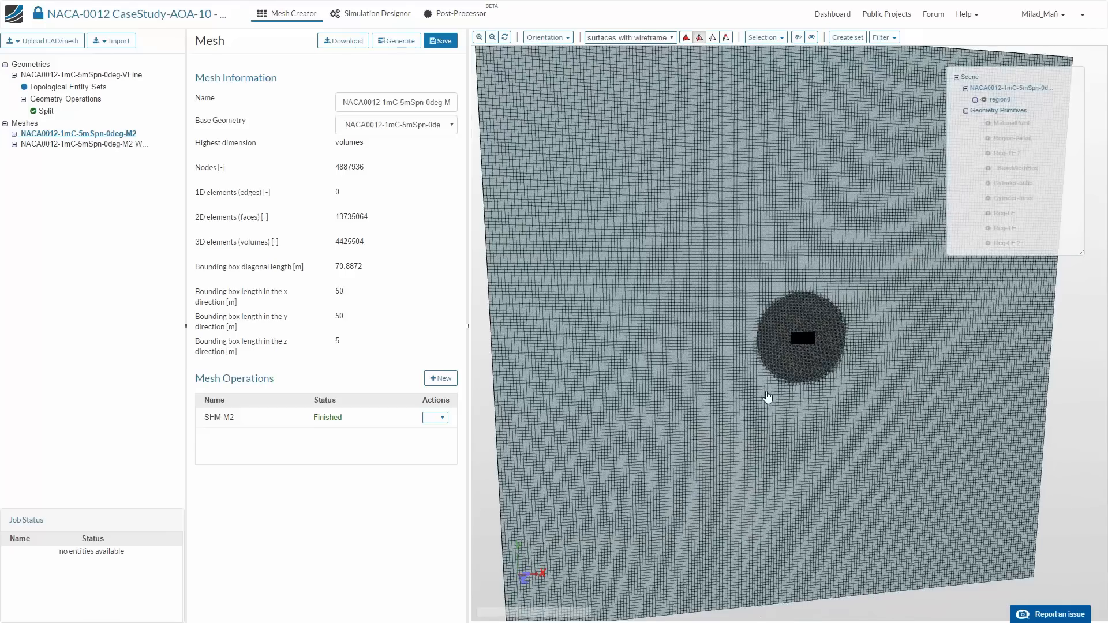
pyautogui.scroll(-3, 767, 398)
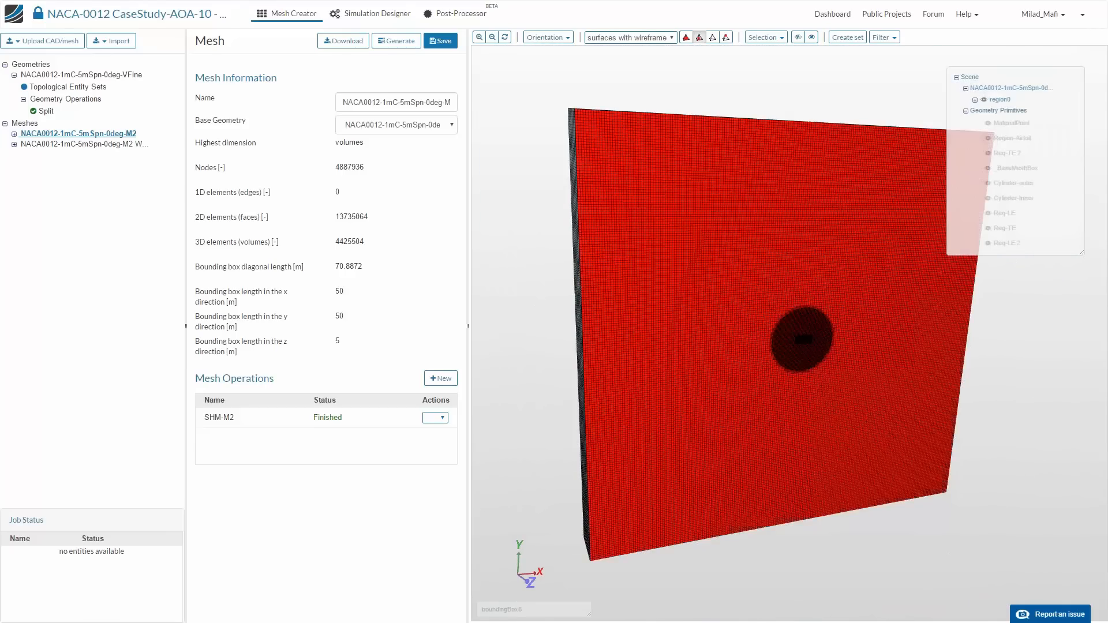
pyautogui.click(766, 37)
pyautogui.click(763, 69)
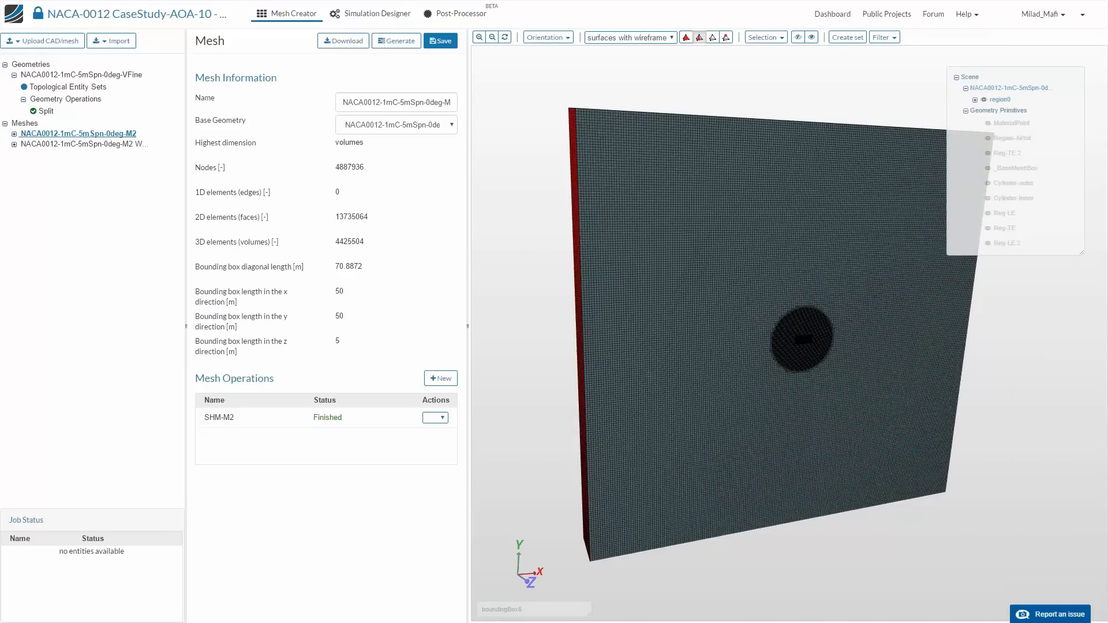
pyautogui.click(766, 37)
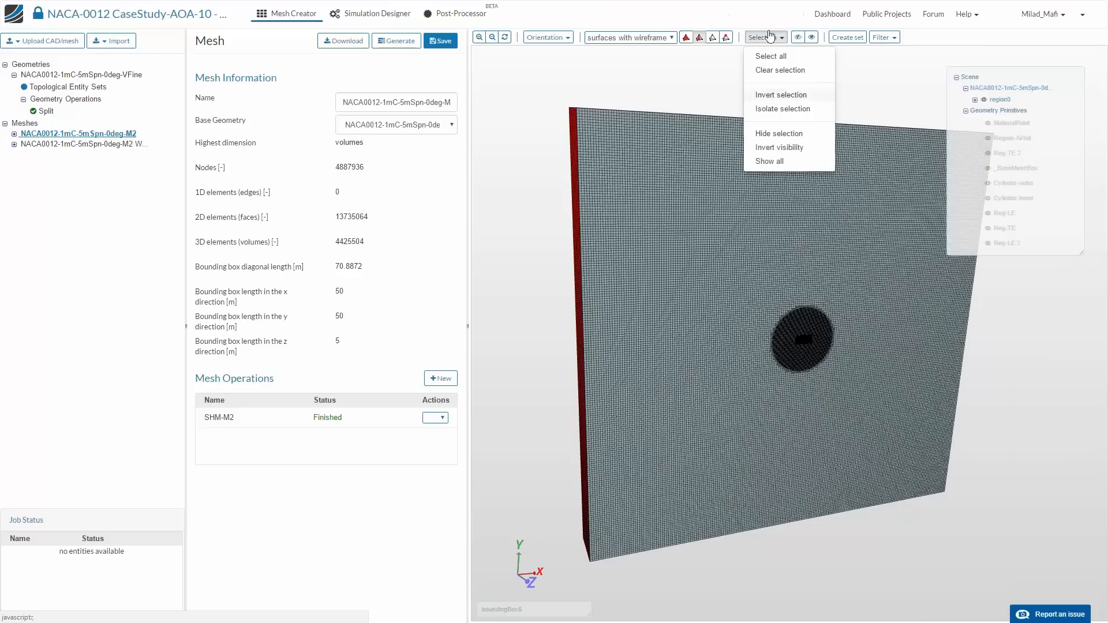
pyautogui.click(771, 56)
pyautogui.click(766, 37)
pyautogui.click(773, 96)
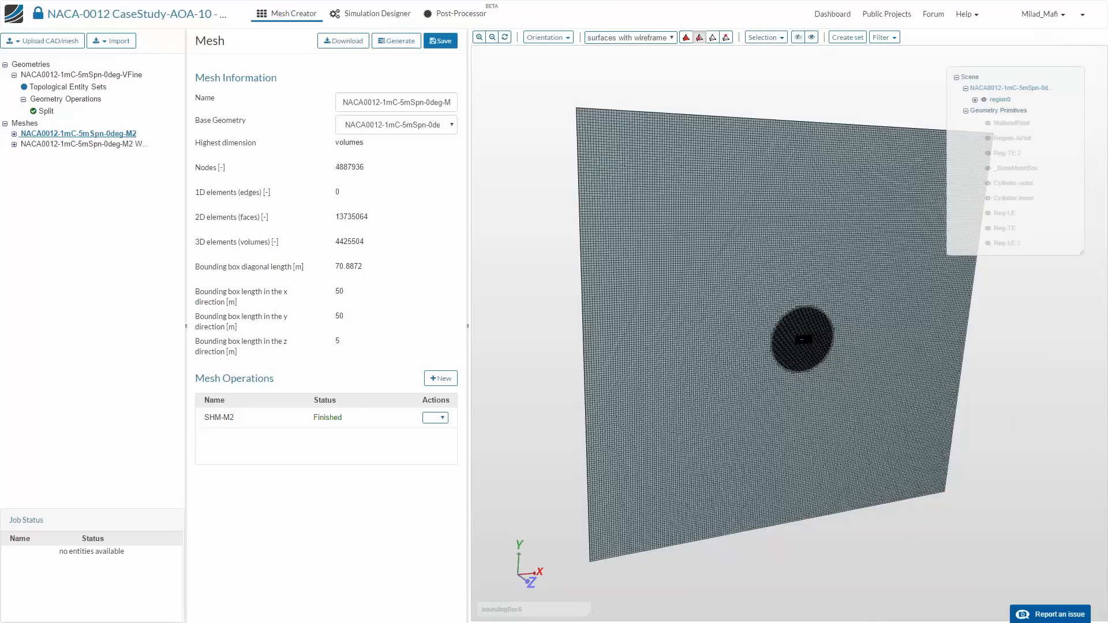
# - Orient the view straight onto the isolated side face from the negative z side and examine the mesh around the airfoil
pyautogui.click(547, 37)
pyautogui.click(564, 94)
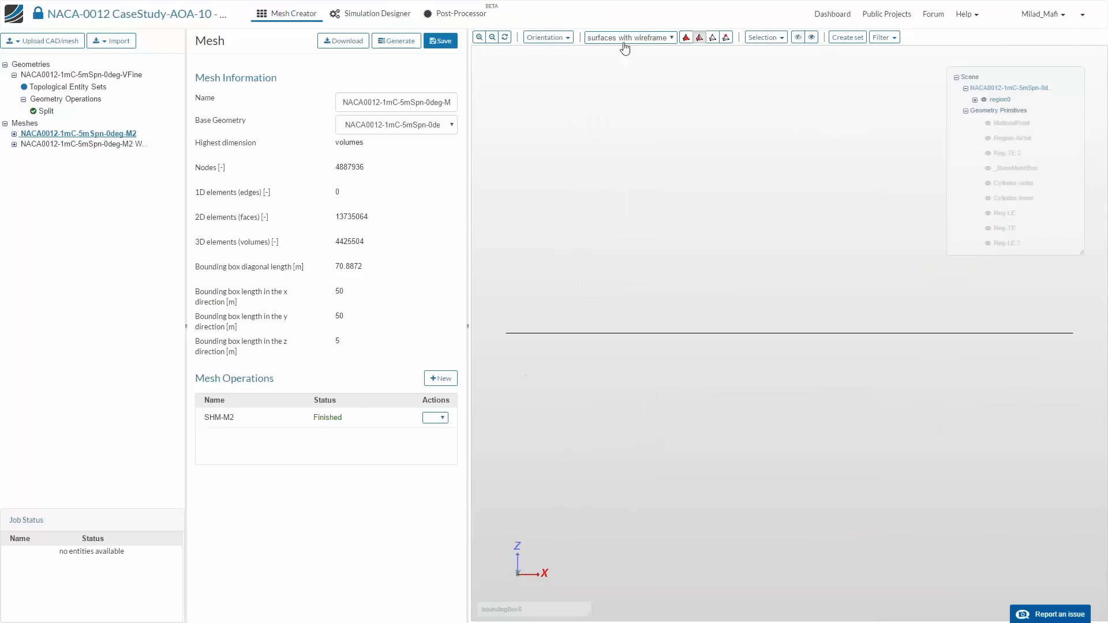
pyautogui.click(547, 37)
pyautogui.click(551, 140)
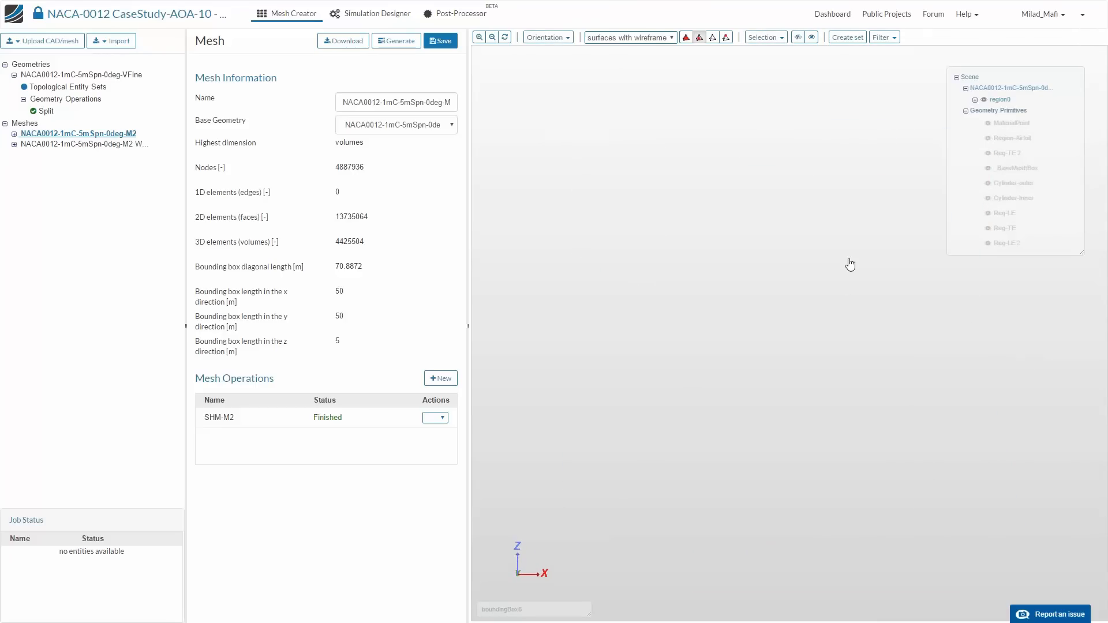
pyautogui.scroll(5, 773, 343)
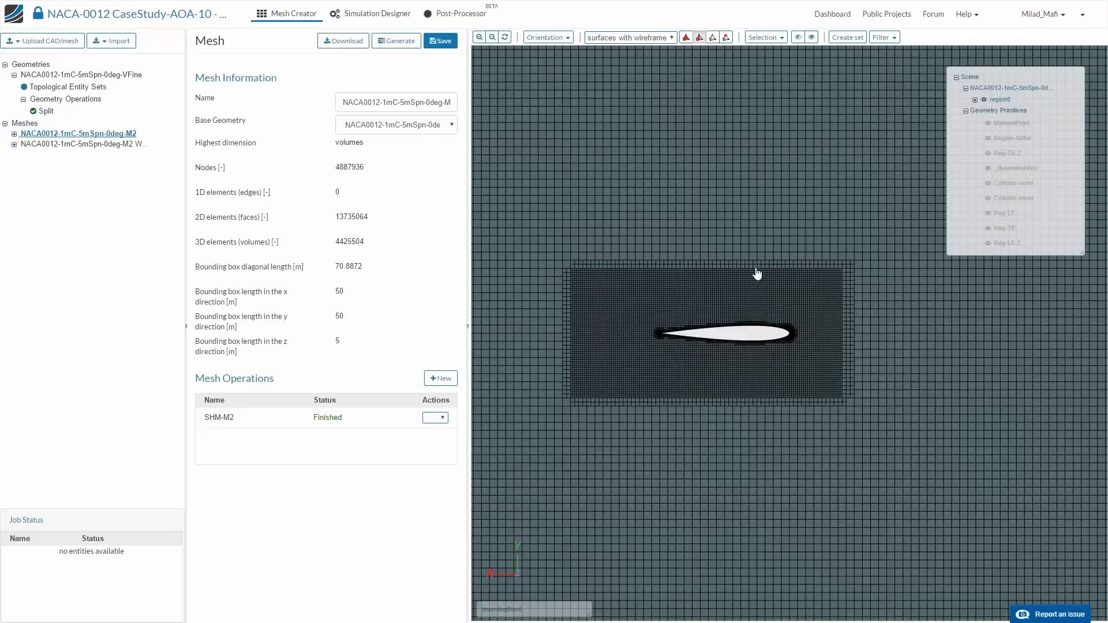
# - Examine the mesh on the isolated side face from the airfoil's leading edge out to the surrounding box and cylindrical refinement regions
pyautogui.moveTo(757, 274); pyautogui.dragTo(884, 277, button='middle')
pyautogui.scroll(8, 944, 353)
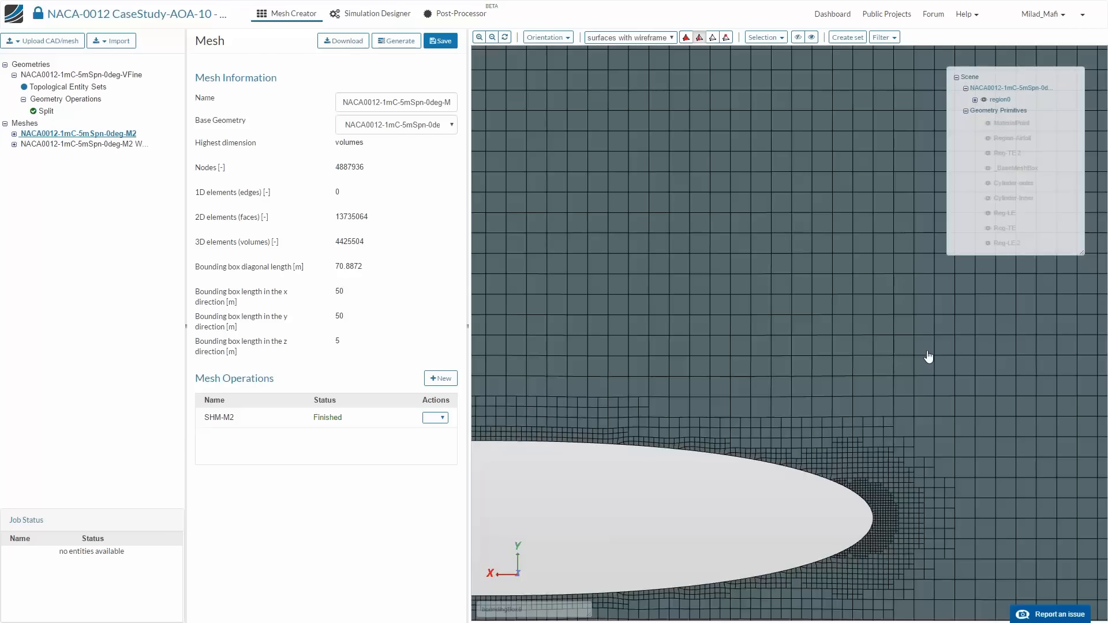
pyautogui.scroll(-8, 719, 384)
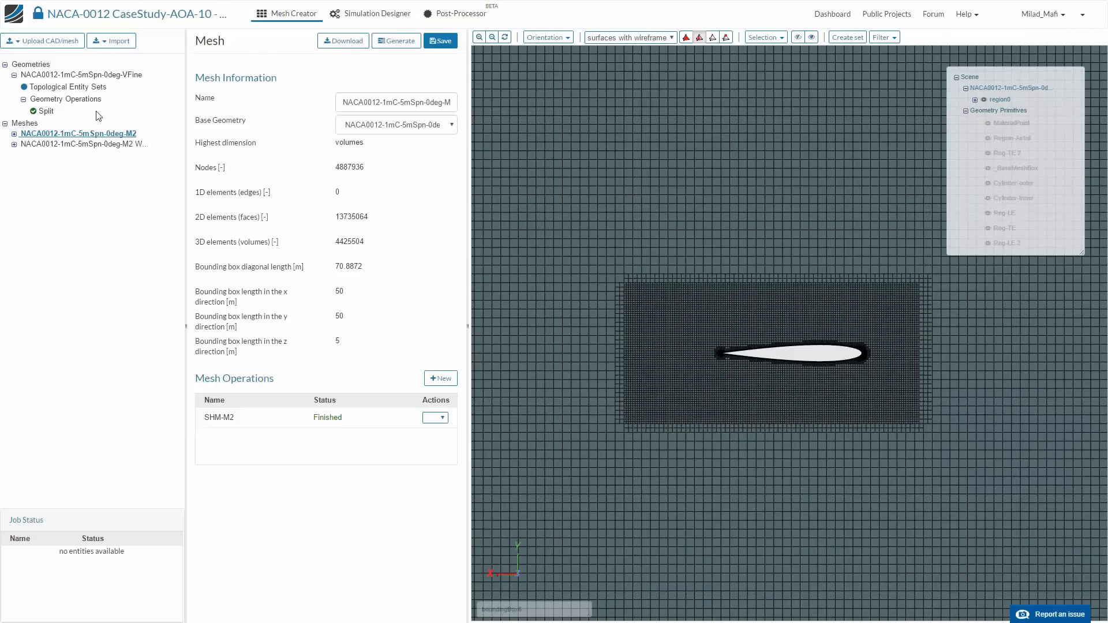
pyautogui.scroll(-8, 700, 393)
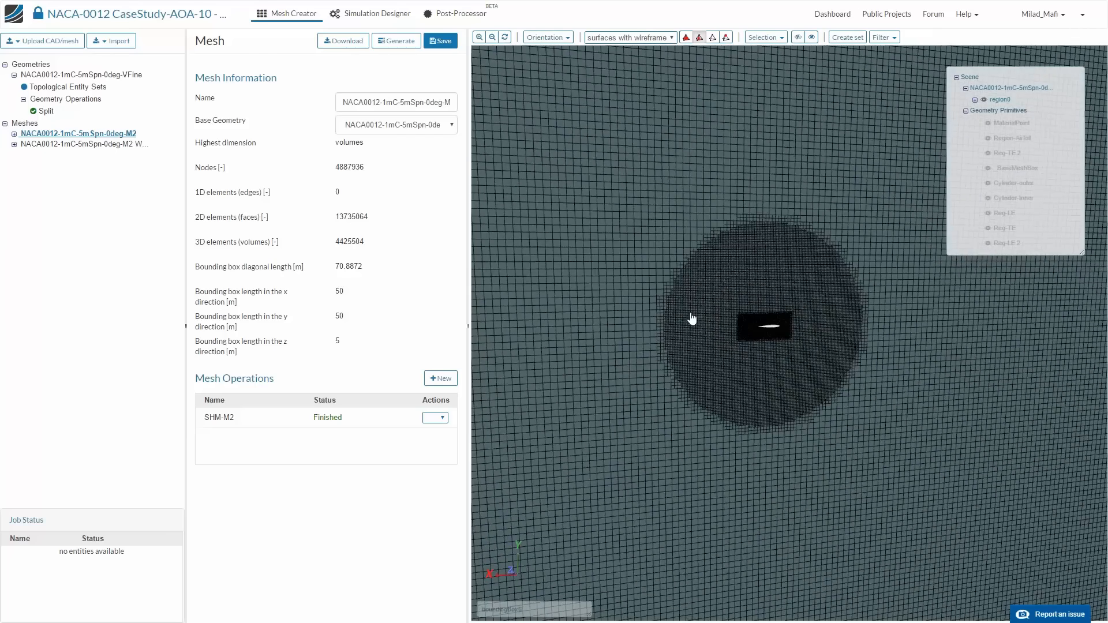
pyautogui.moveTo(692, 319); pyautogui.dragTo(787, 333)
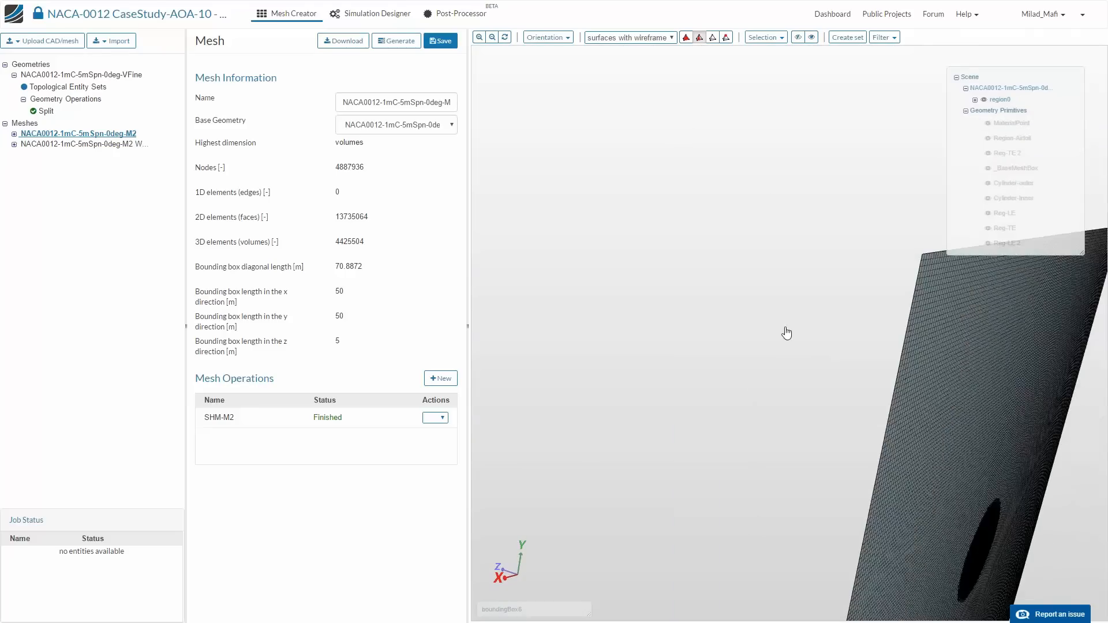
pyautogui.moveTo(786, 333); pyautogui.dragTo(695, 284, button='right')
pyautogui.moveTo(695, 284); pyautogui.dragTo(720, 284)
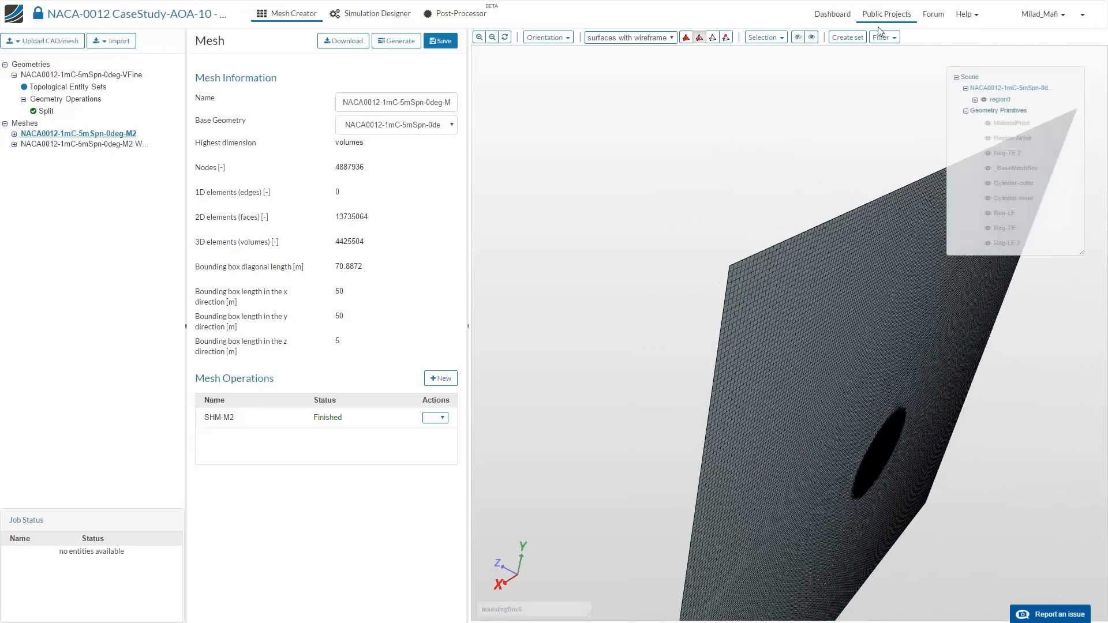
pyautogui.moveTo(866, 321); pyautogui.dragTo(933, 444)
pyautogui.scroll(3, 901, 512)
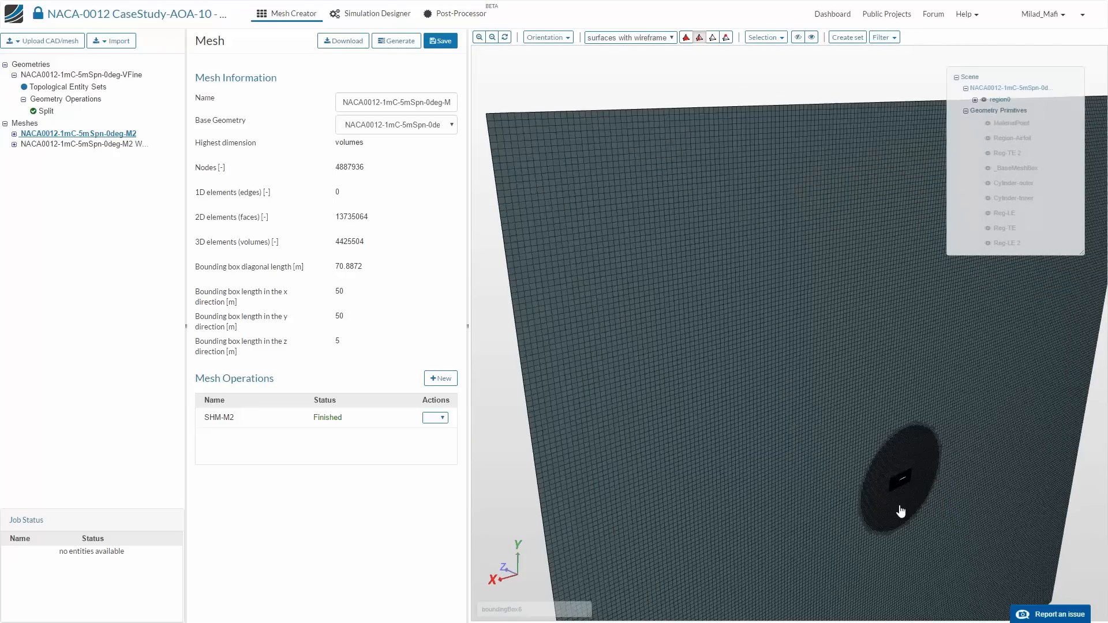
pyautogui.moveTo(900, 482); pyautogui.dragTo(871, 348, button='right')
pyautogui.scroll(5, 920, 514)
pyautogui.moveTo(934, 410); pyautogui.dragTo(725, 346, button='right')
pyautogui.moveTo(564, 312); pyautogui.dragTo(622, 327, button='right')
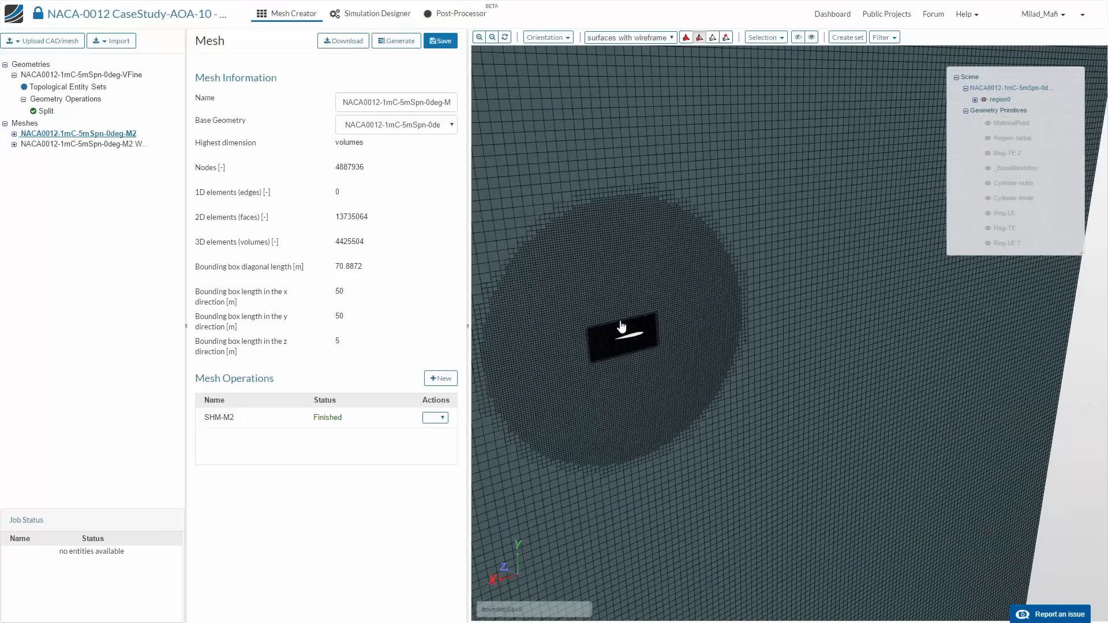
# - Widen the project tree, open the second M2 mesh and check its full name and node and element counts
pyautogui.moveTo(183, 191); pyautogui.dragTo(221, 191)
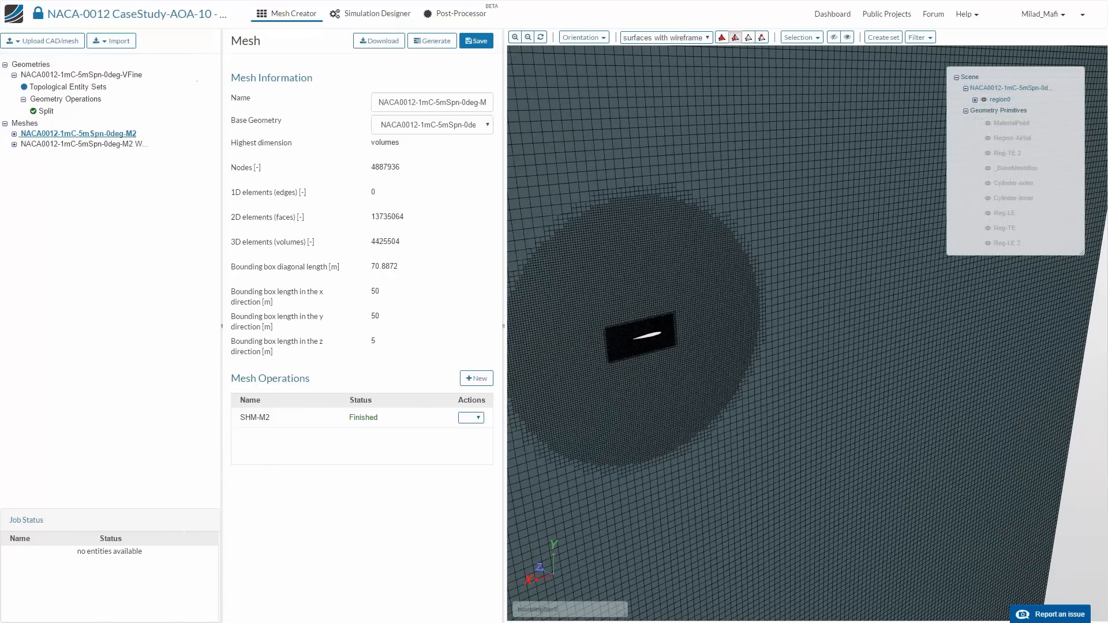
pyautogui.click(78, 144)
pyautogui.moveTo(430, 102); pyautogui.dragTo(538, 105)
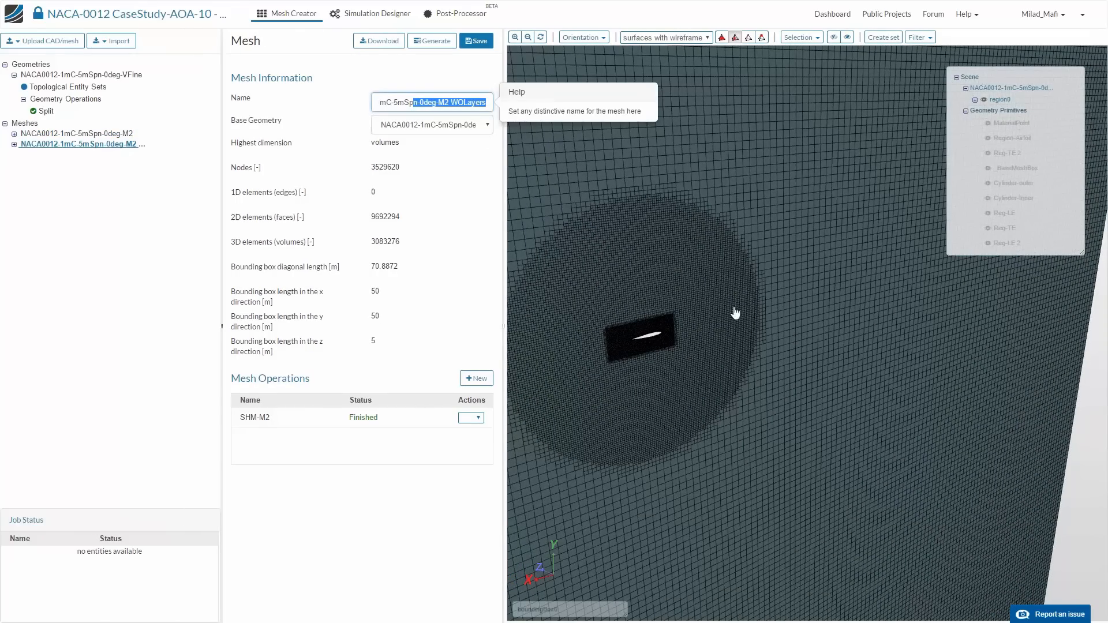
pyautogui.moveTo(694, 368); pyautogui.dragTo(704, 380)
pyautogui.moveTo(428, 101); pyautogui.dragTo(527, 121)
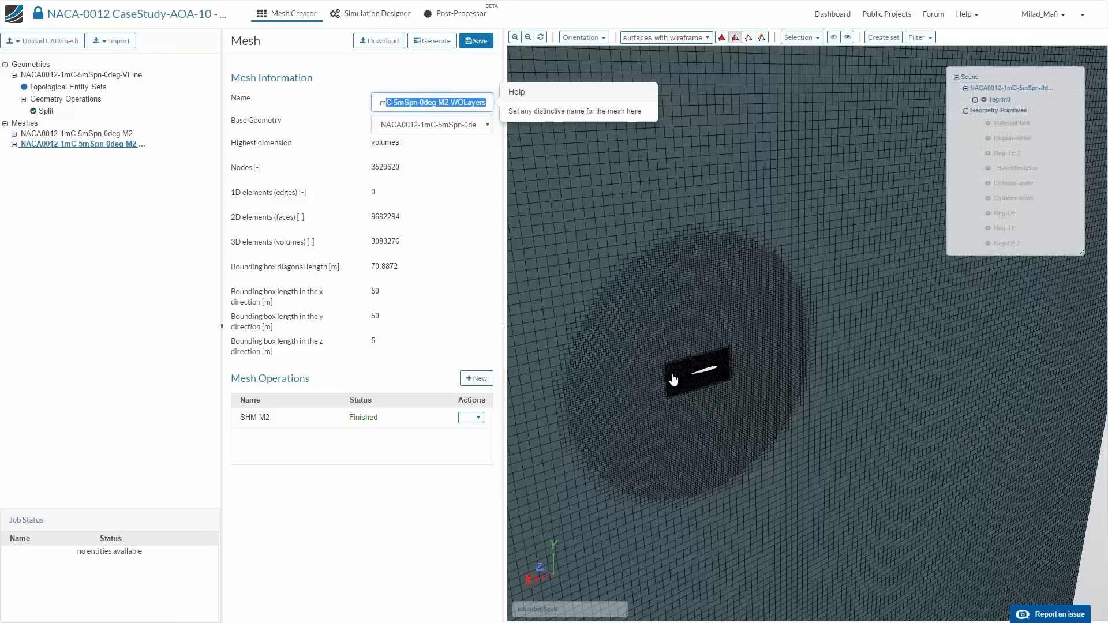
# - Load the NACA0012-1mC-5mSpn-0deg-M2 mesh again and examine the boundary layer cells around the airfoil's leading edge
pyautogui.click(81, 136)
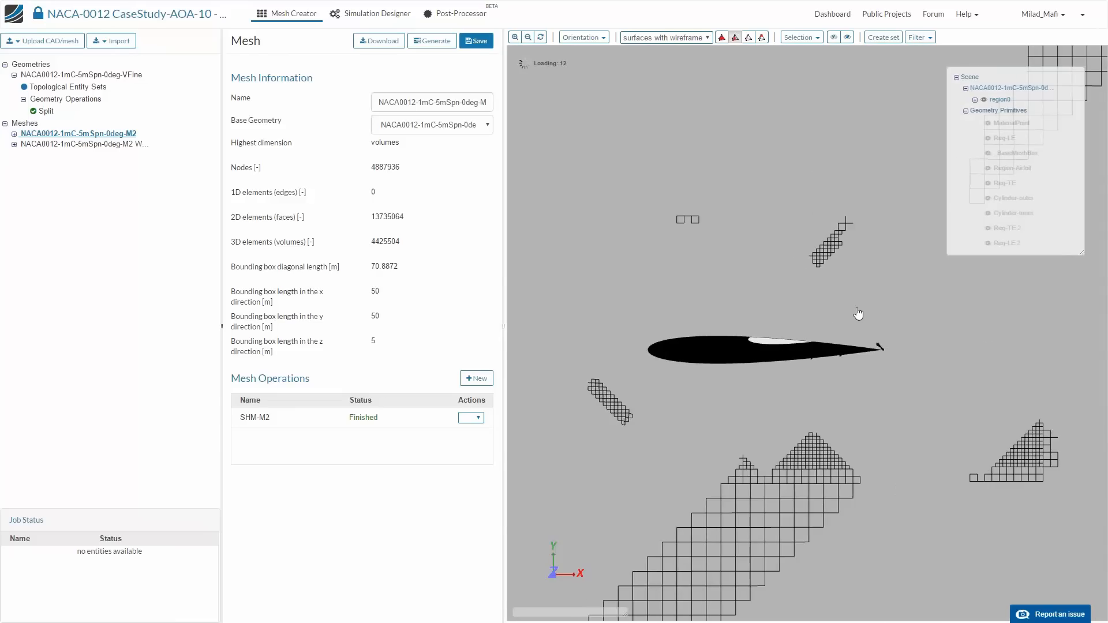
pyautogui.scroll(-10, 774, 317)
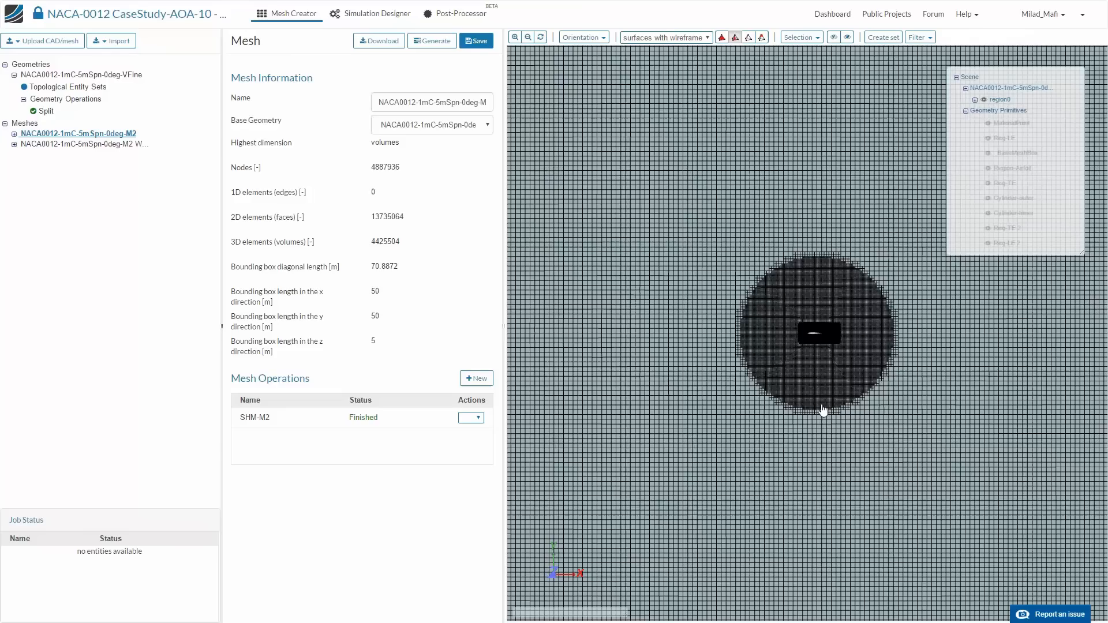
pyautogui.scroll(12, 823, 410)
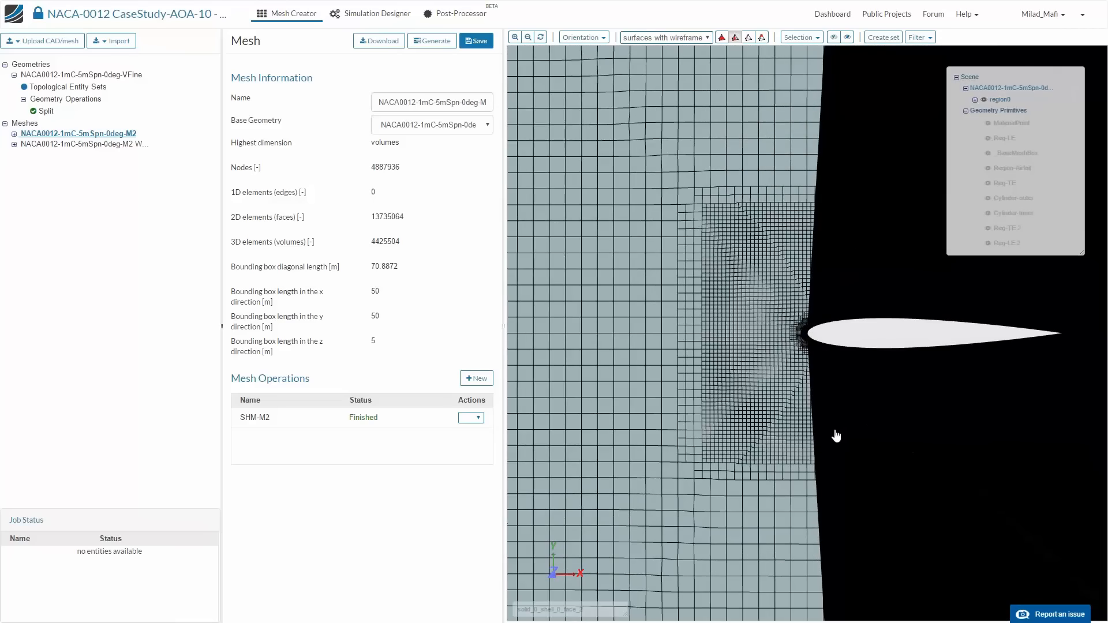
pyautogui.scroll(-3, 836, 436)
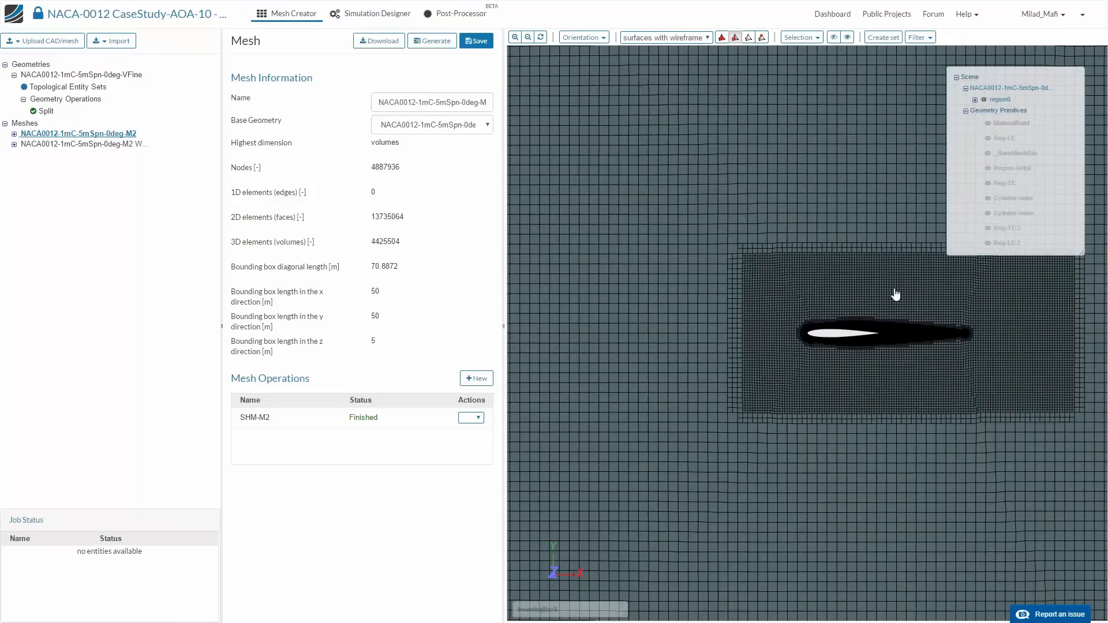
pyautogui.scroll(5, 895, 295)
pyautogui.scroll(4, 895, 305)
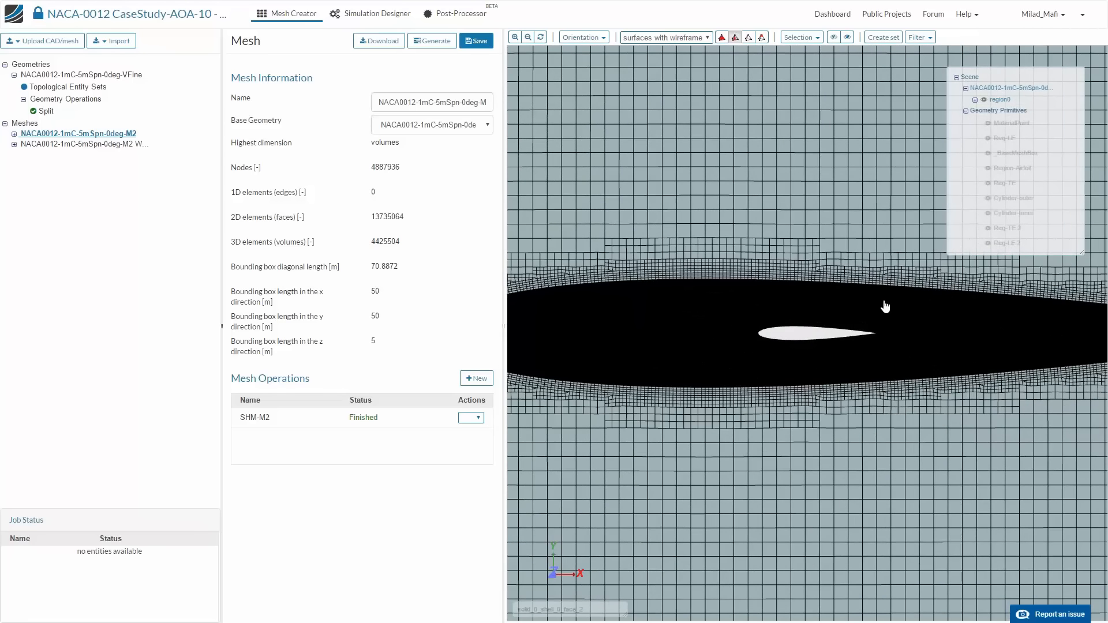
pyautogui.scroll(5, 768, 315)
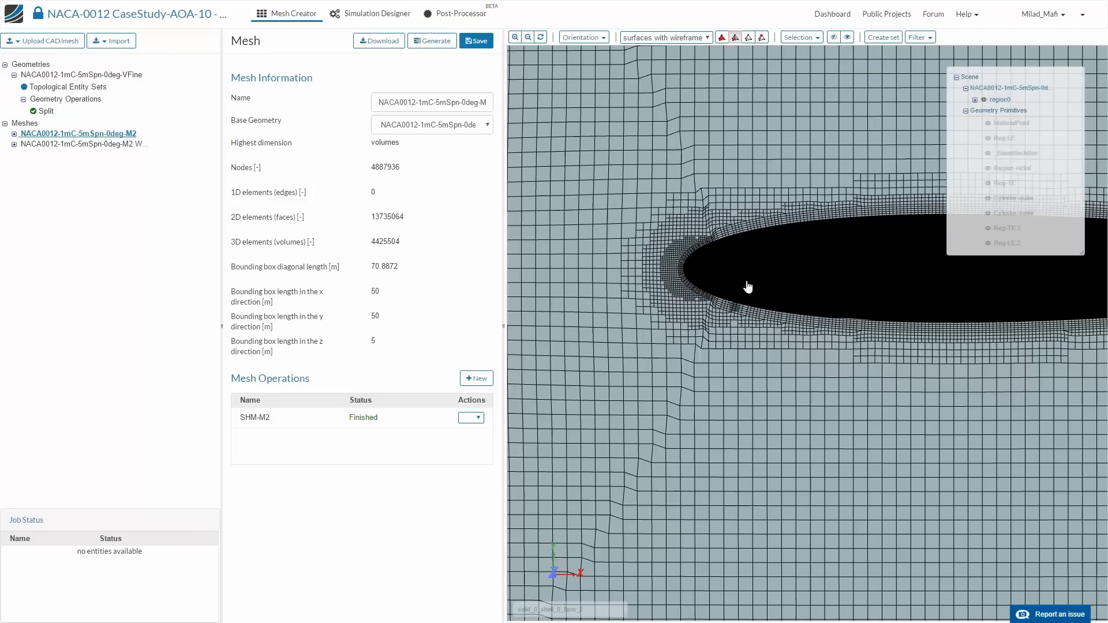
pyautogui.scroll(5, 733, 246)
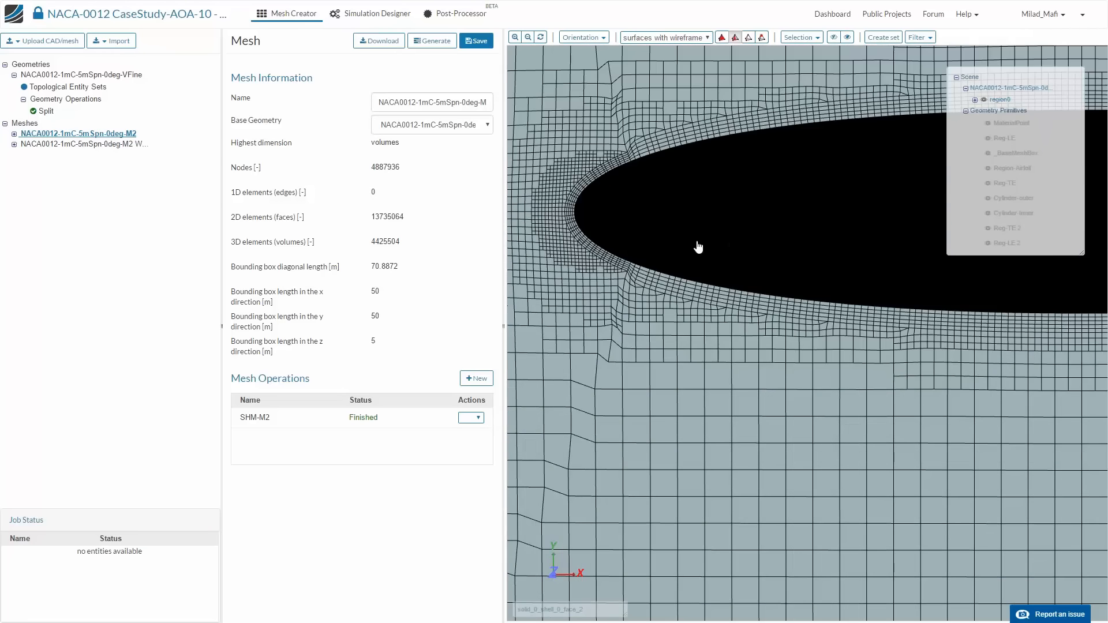
pyautogui.scroll(-10, 700, 247)
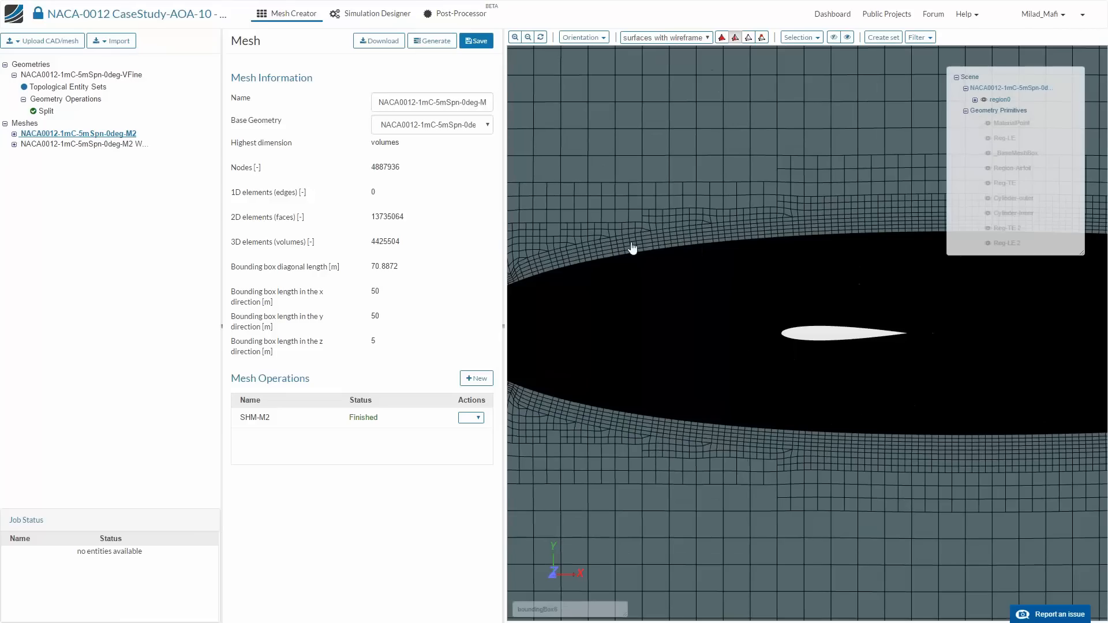
# - Collapse the mesh entry in the scene tree and examine the transition from the airfoil's layer cells to the surrounding refinement box
pyautogui.click(965, 88)
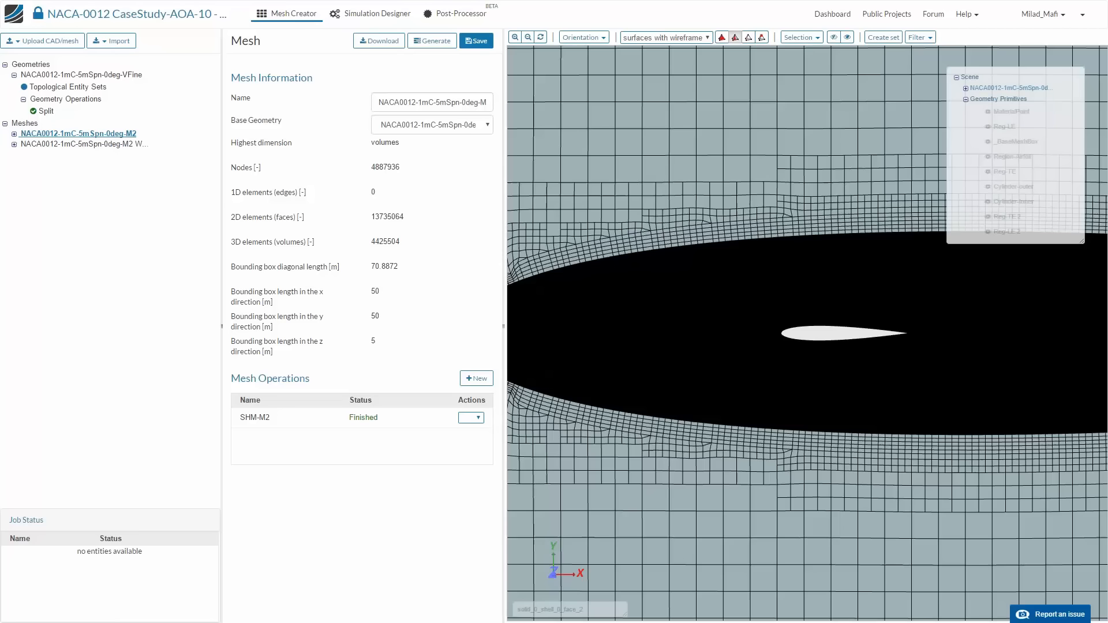
pyautogui.scroll(-2, 734, 440)
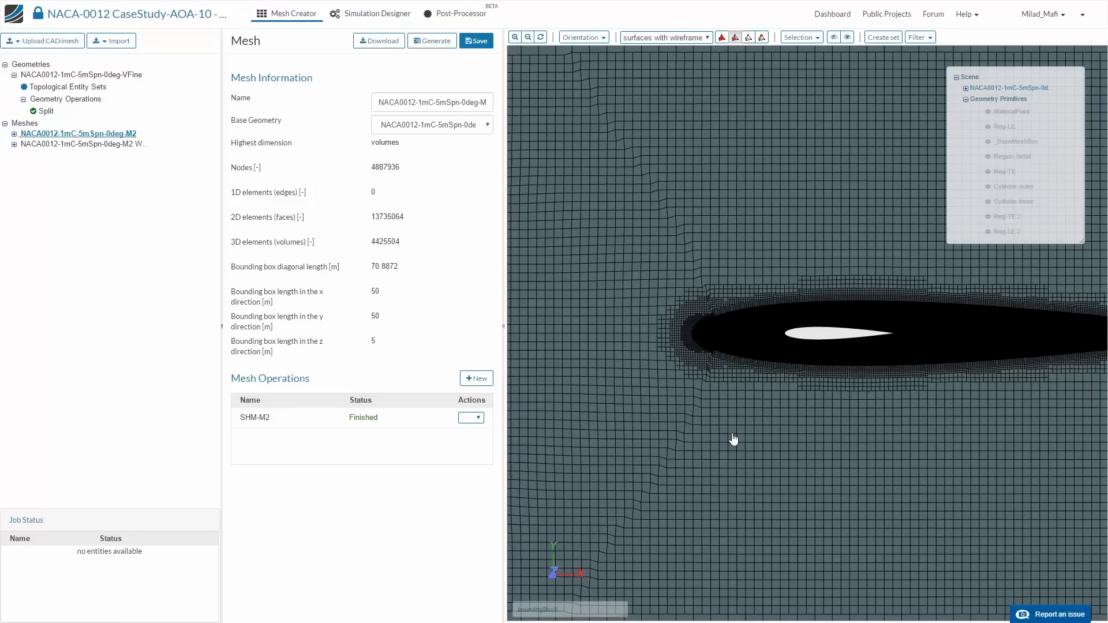
pyautogui.scroll(5, 696, 423)
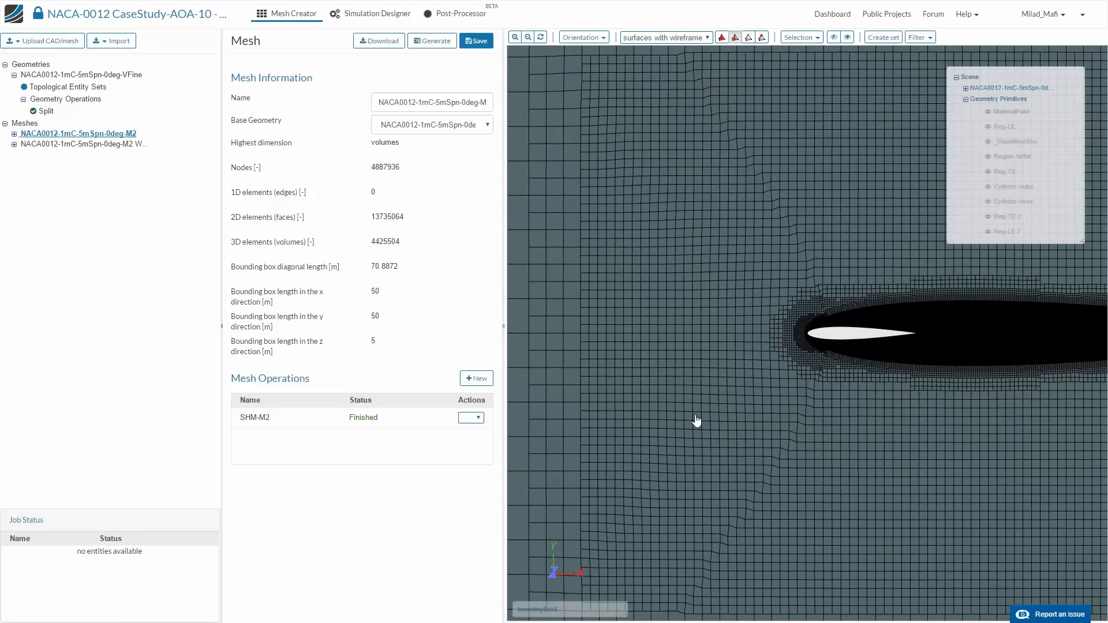
pyautogui.scroll(3, 1009, 344)
pyautogui.scroll(-3, 1009, 352)
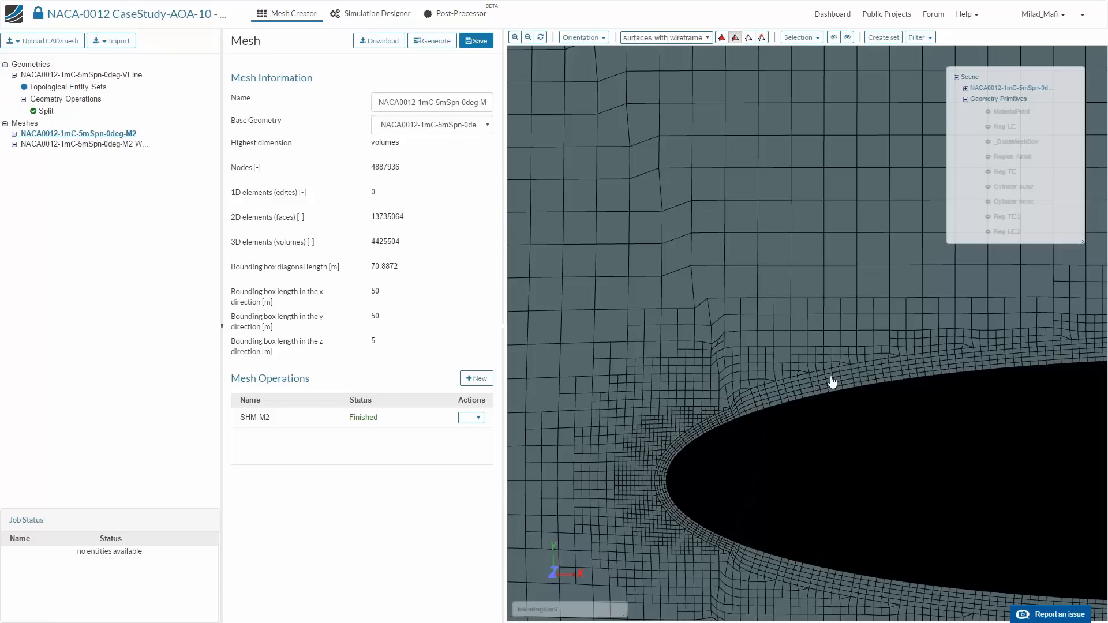
pyautogui.scroll(-3, 809, 490)
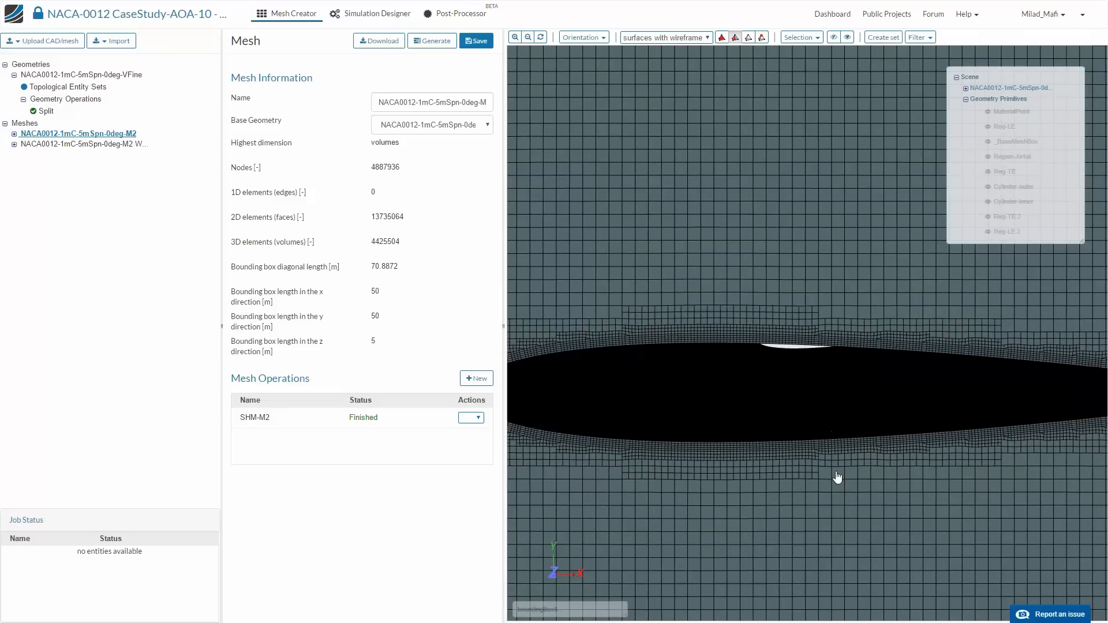
pyautogui.scroll(-5, 837, 477)
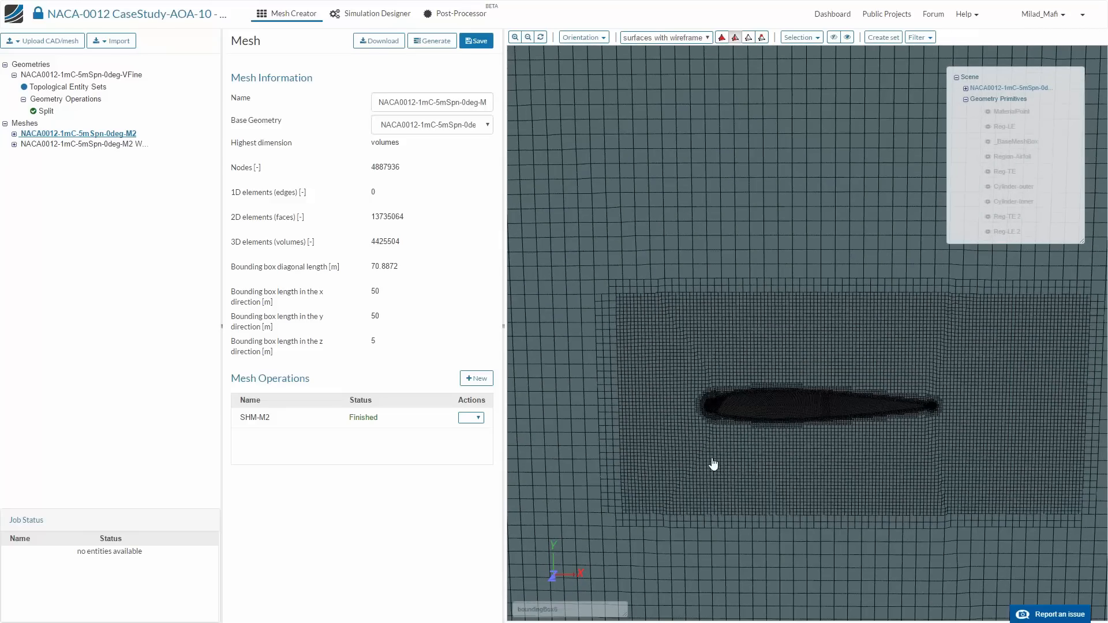
# - Open the NACA-0012 CaseStudy-AOA-10 and NACA-0012 CaseStudy-AOA-10 - Mesh projects, and check the Mesh project for simulations
pyautogui.click(370, 12)
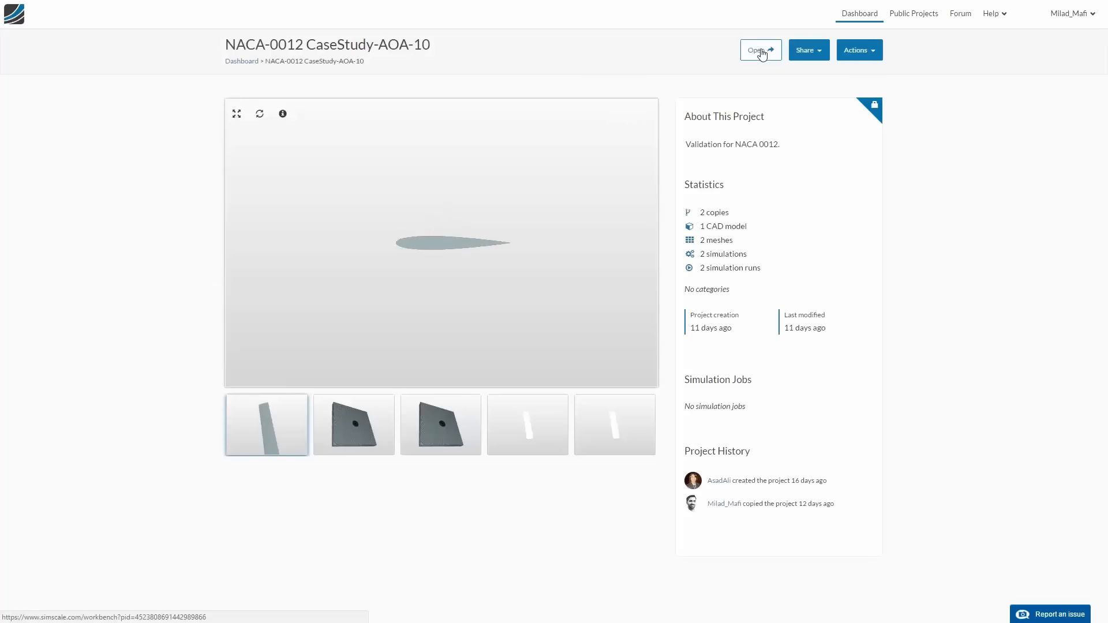
pyautogui.click(761, 51)
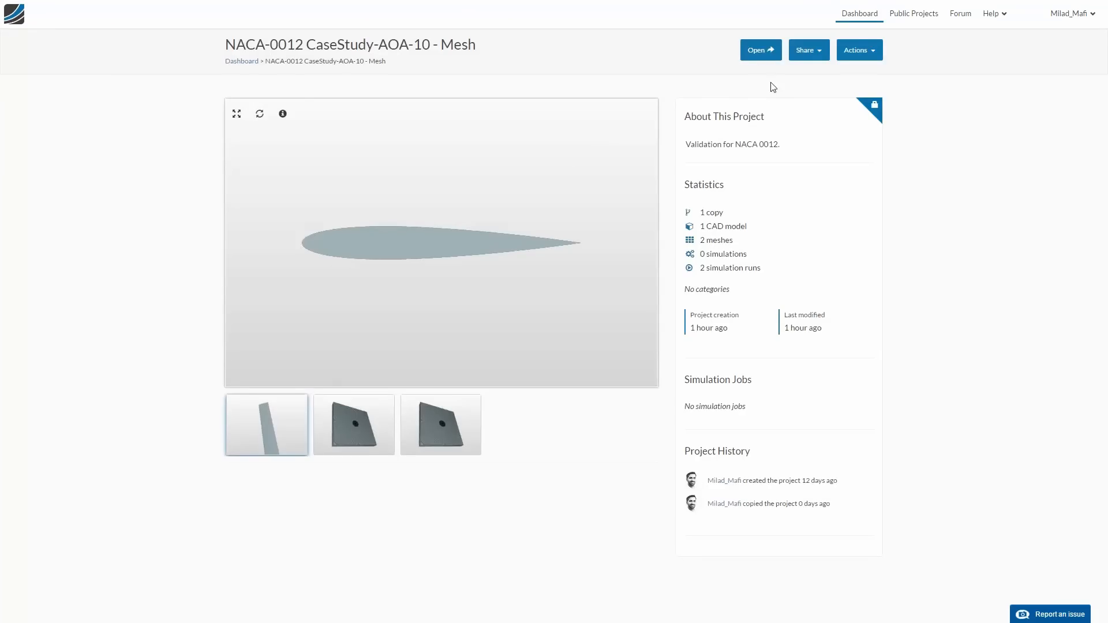
pyautogui.click(761, 50)
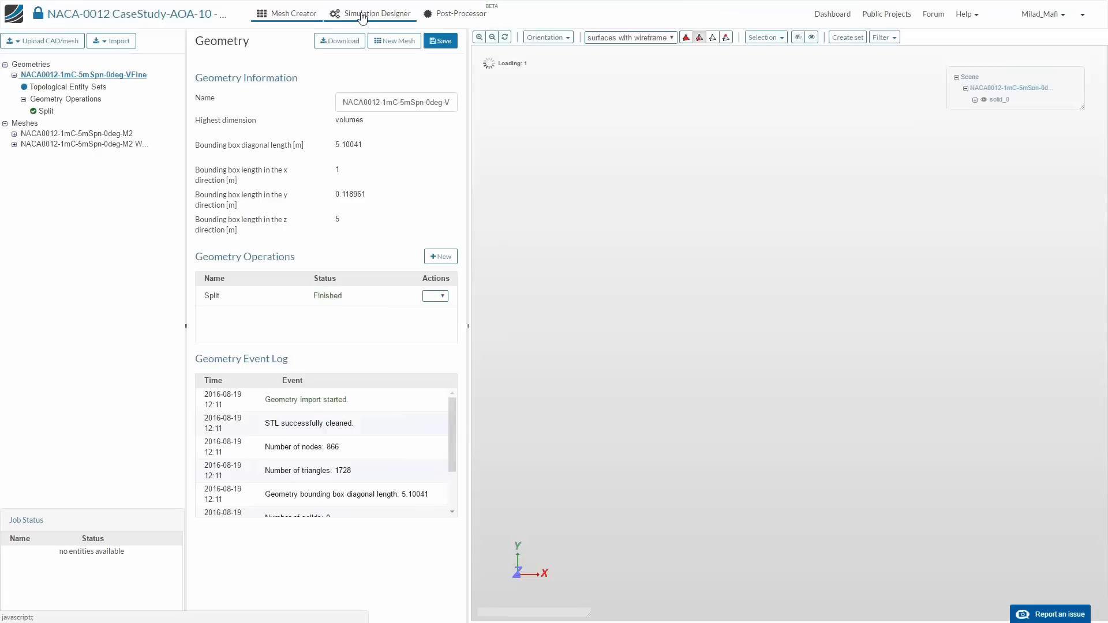
pyautogui.click(361, 14)
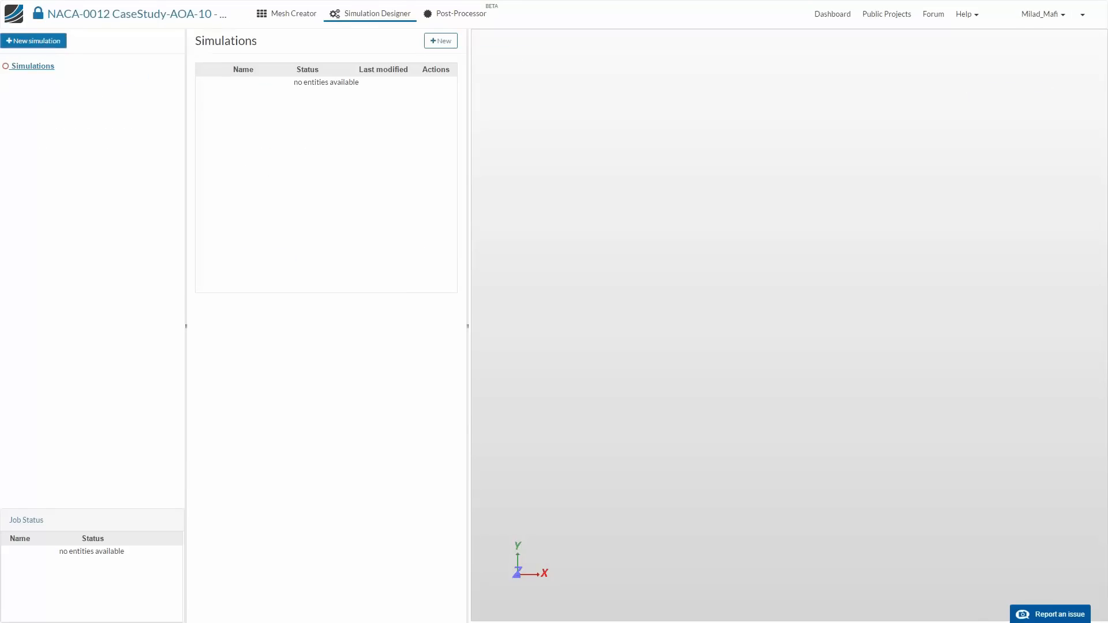
# - Switch to the NACA-0012 CaseStudy-AOA-10 project and show its NACA0012-1mC-5mSpn-0deg-M2 mesh
pyautogui.click(41, 40)
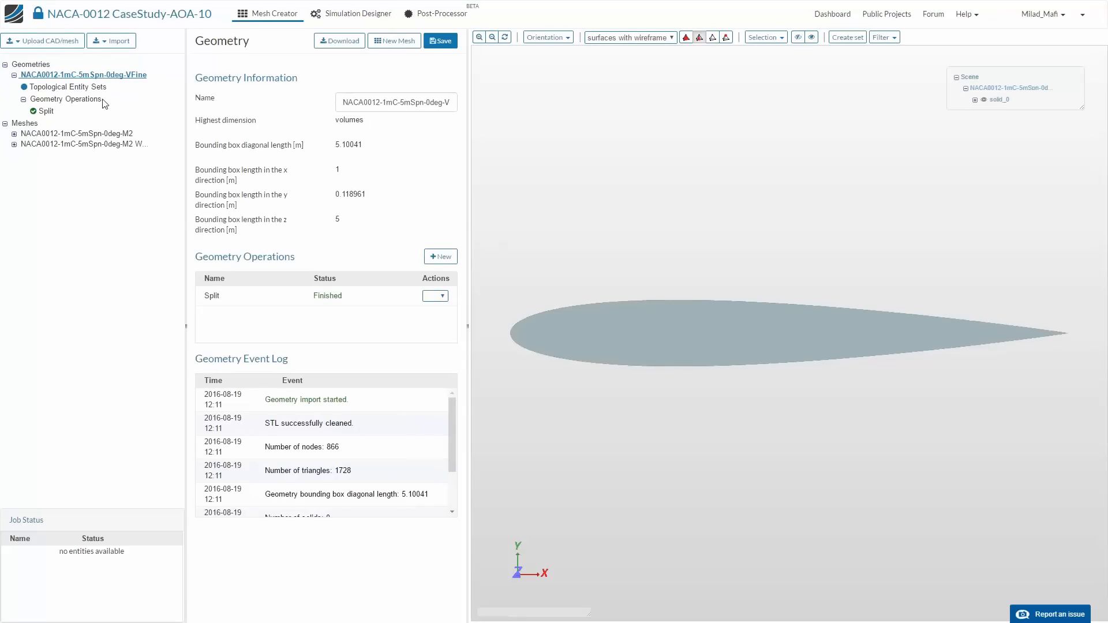
pyautogui.click(95, 134)
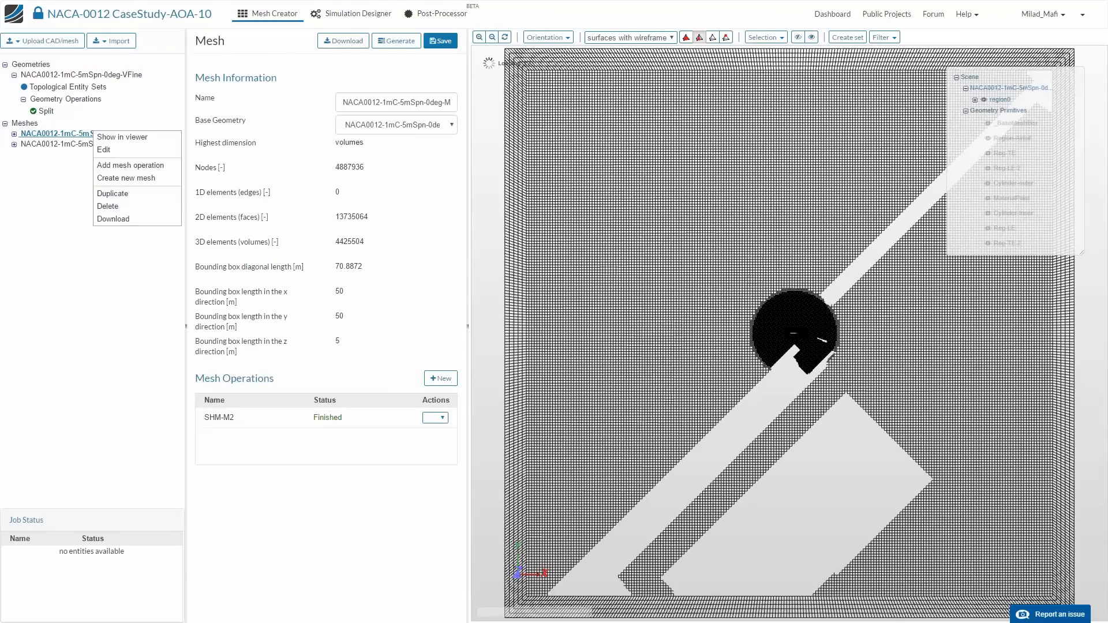
pyautogui.click(71, 185)
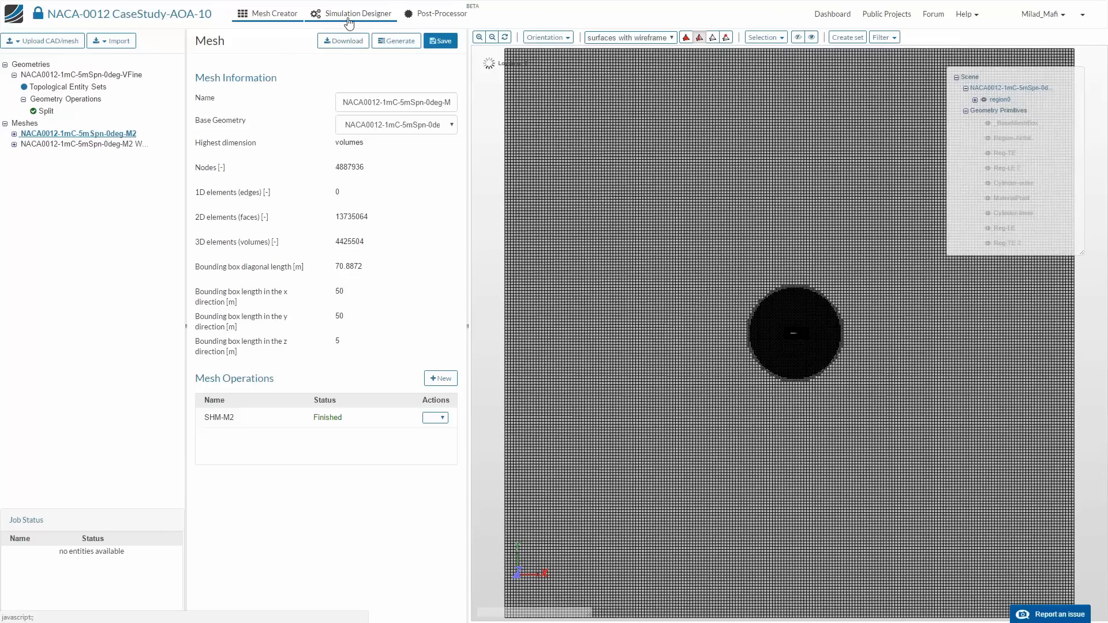
# - Go to the project's simulations, open InComp-SST-1mC-Re3e6-A-10-M2, check its name and expand its setup tree
pyautogui.click(351, 18)
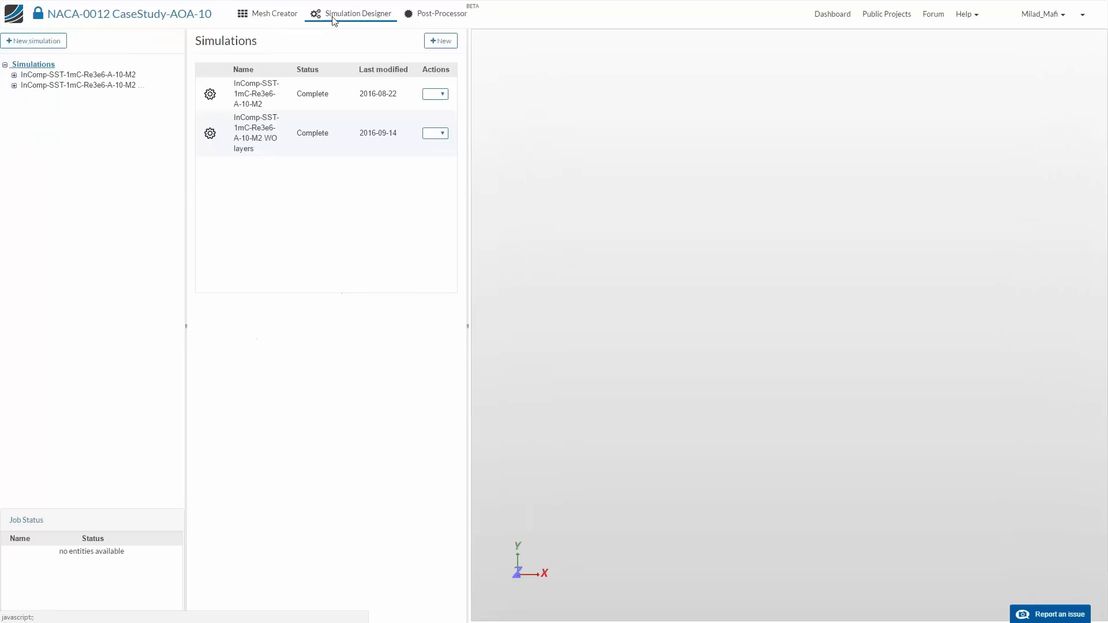
pyautogui.click(114, 75)
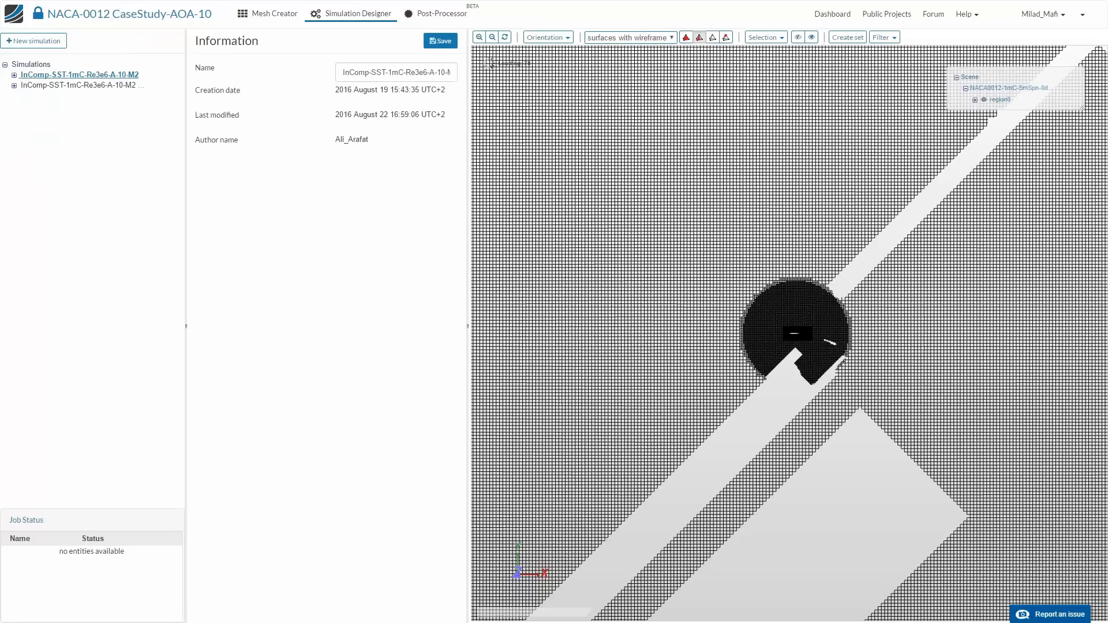
pyautogui.moveTo(415, 72); pyautogui.dragTo(463, 75)
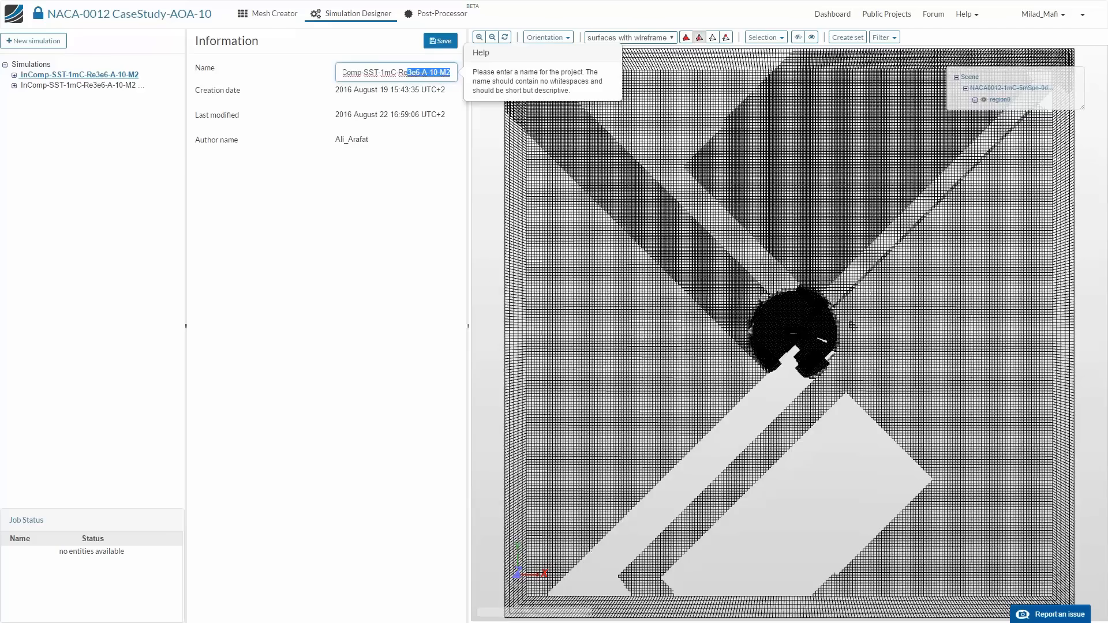
pyautogui.click(374, 75)
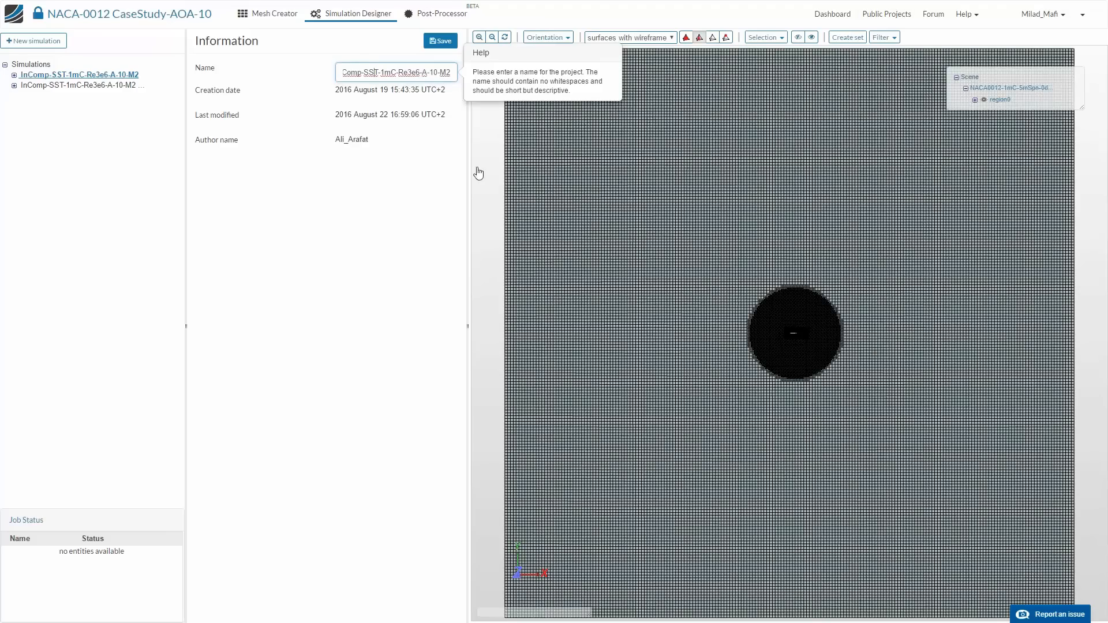
pyautogui.click(14, 76)
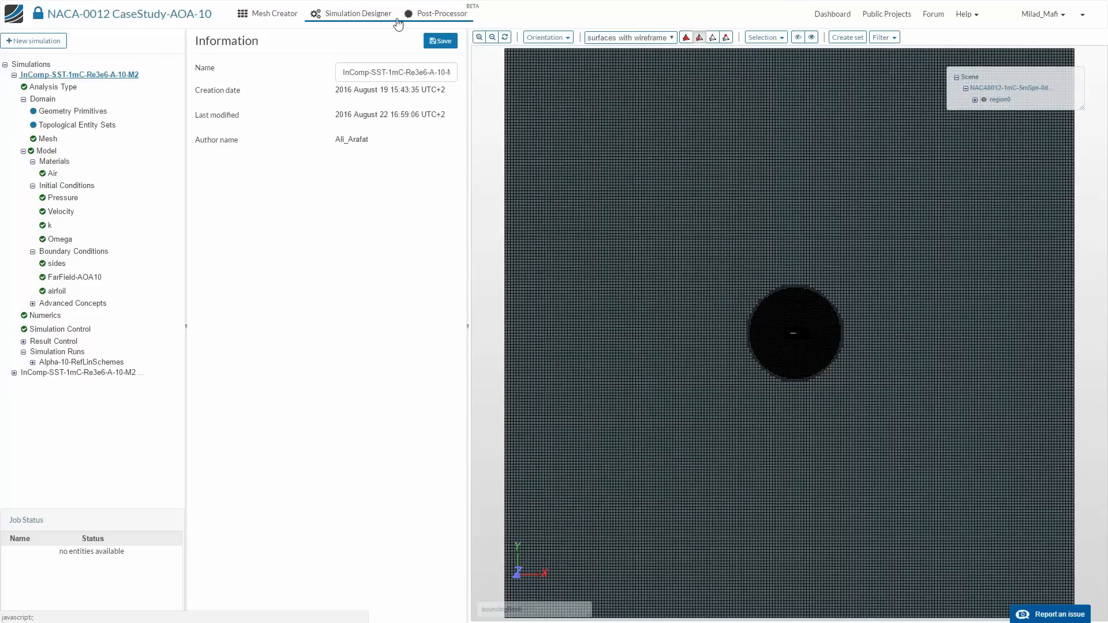
# - Go to the project's post-processing results and open the first simulation's Forces plot
pyautogui.click(402, 19)
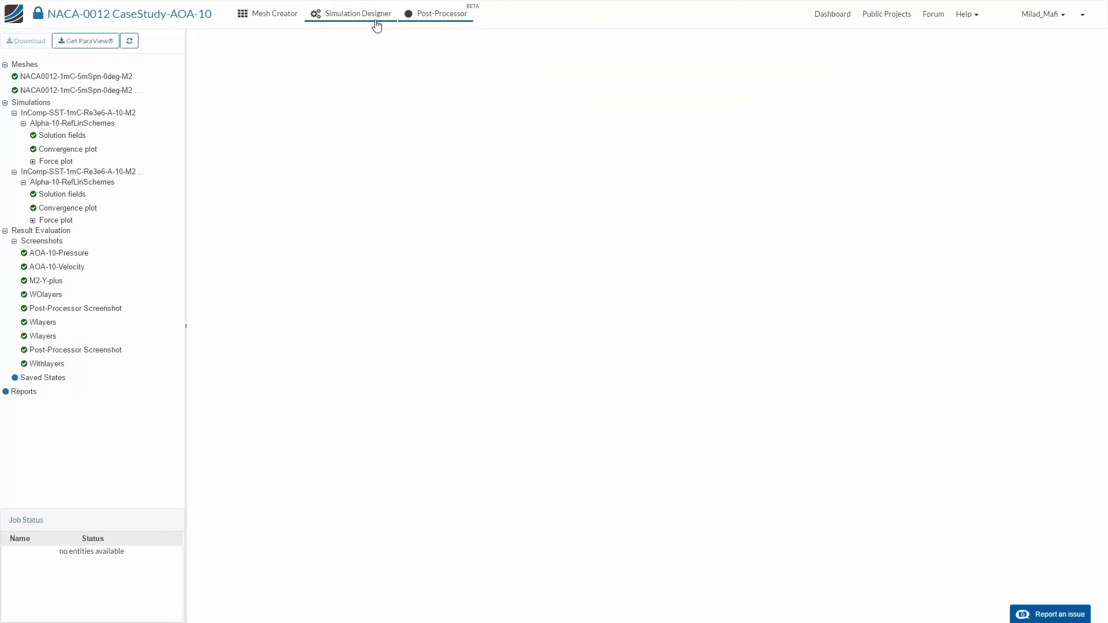
pyautogui.click(32, 162)
pyautogui.click(59, 173)
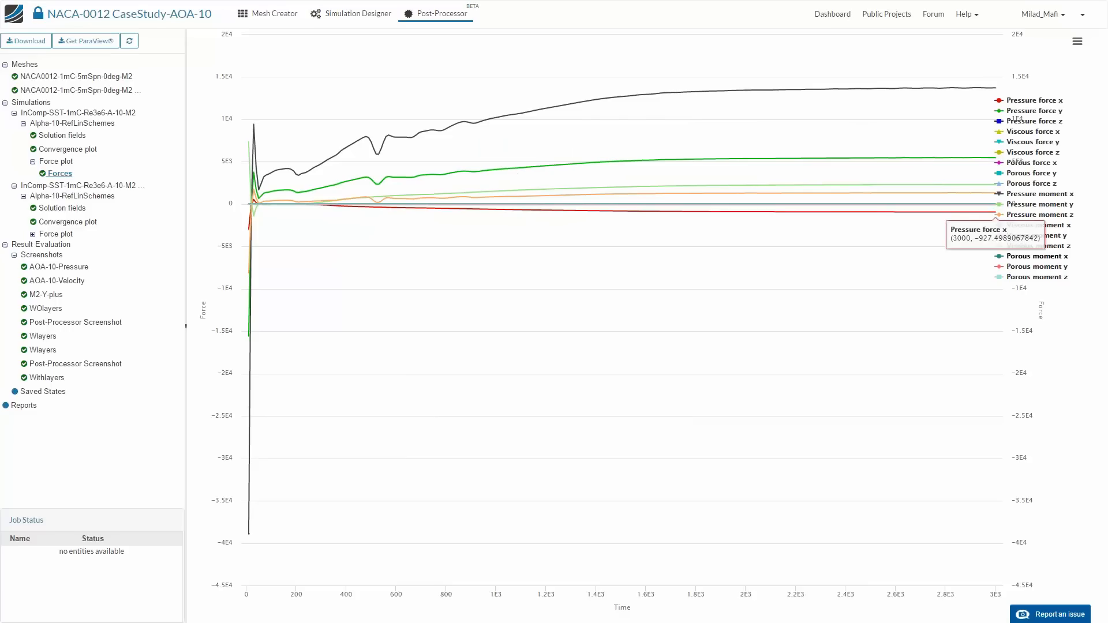
# - Hide all porous, viscous and pressure moment curves in the first simulation's force plot
pyautogui.click(1033, 277)
pyautogui.click(1033, 267)
pyautogui.click(1033, 257)
pyautogui.click(1061, 247)
pyautogui.click(1061, 236)
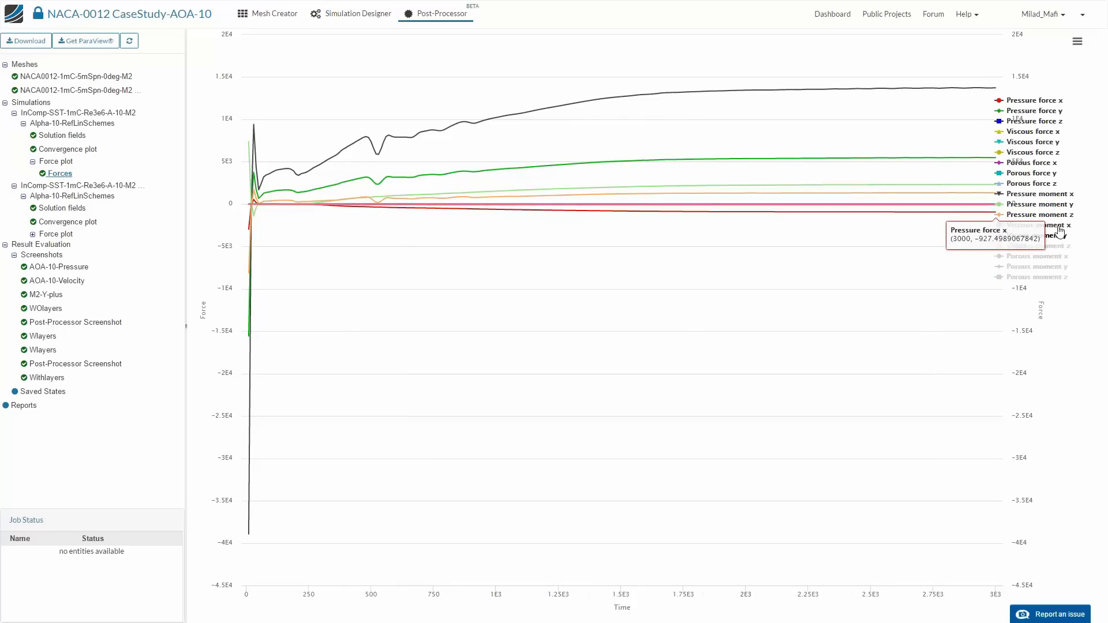
pyautogui.click(1060, 226)
pyautogui.click(1060, 215)
pyautogui.click(1056, 195)
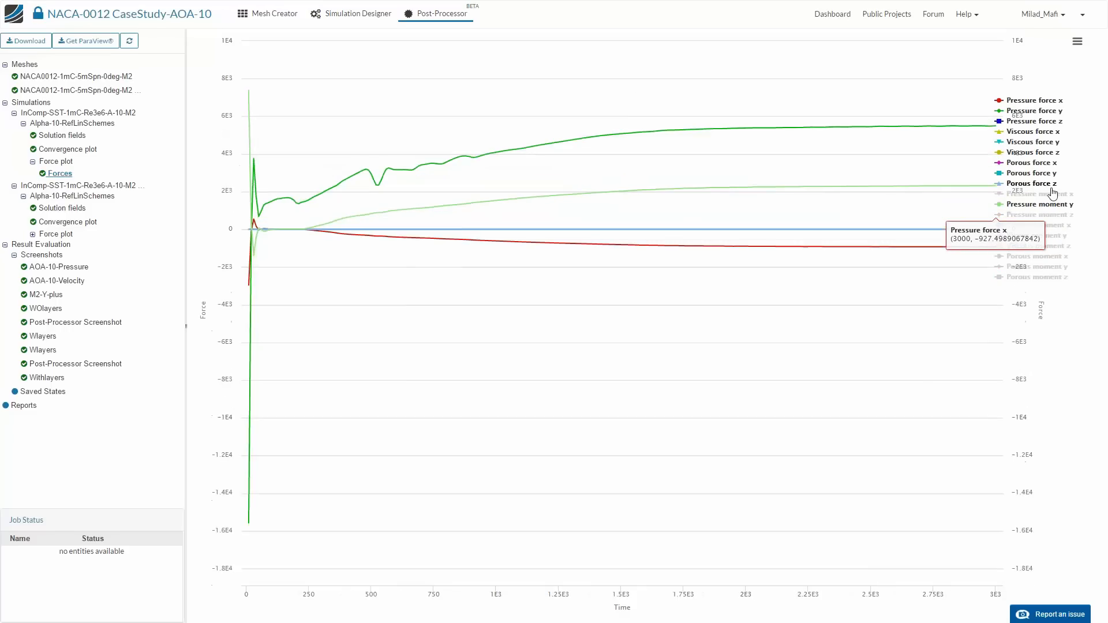
pyautogui.click(1039, 204)
# - Hide the three porous force curves and the z components of the viscous and pressure forces
pyautogui.click(1033, 162)
pyautogui.click(1033, 173)
pyautogui.click(1038, 183)
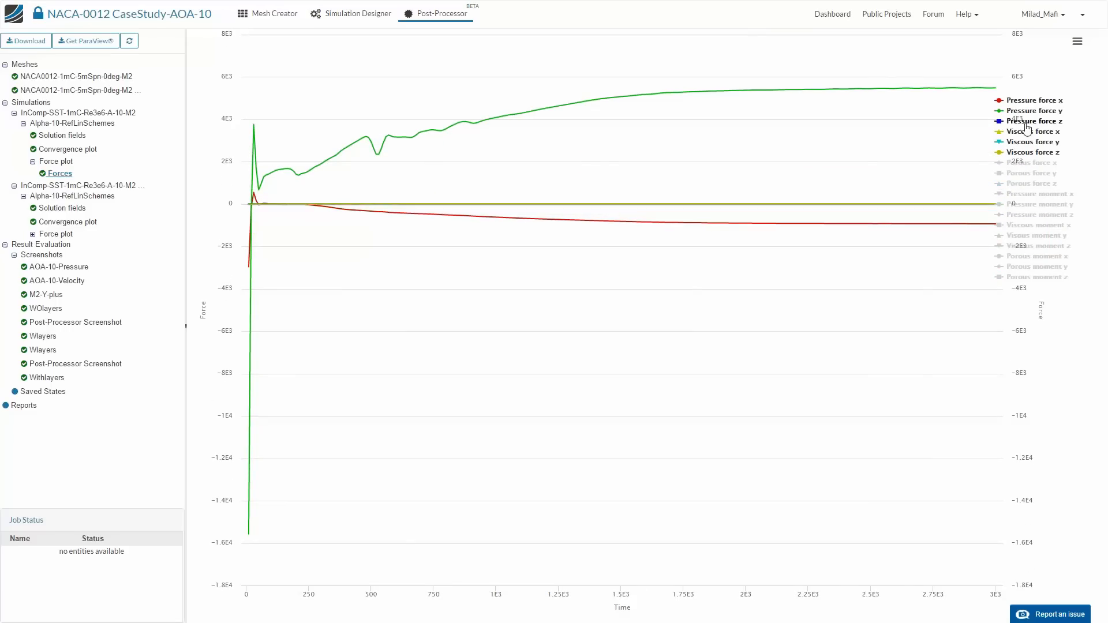
pyautogui.click(1054, 153)
pyautogui.click(1039, 121)
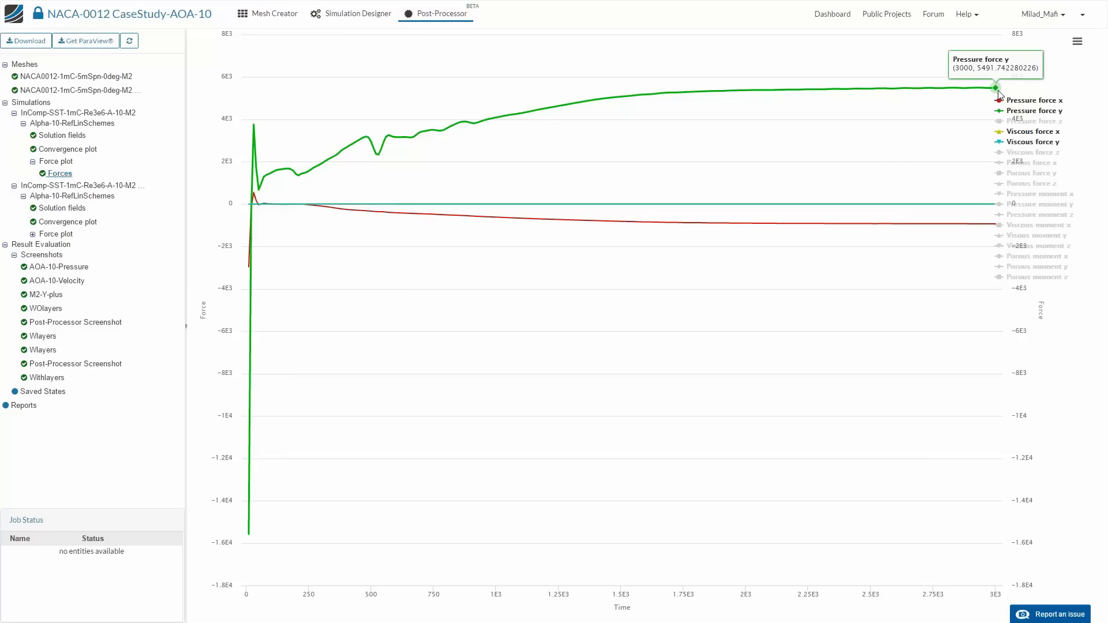
# - Open the second simulation's Forces plot and hide all its porous, viscous and pressure moment curves
pyautogui.click(33, 234)
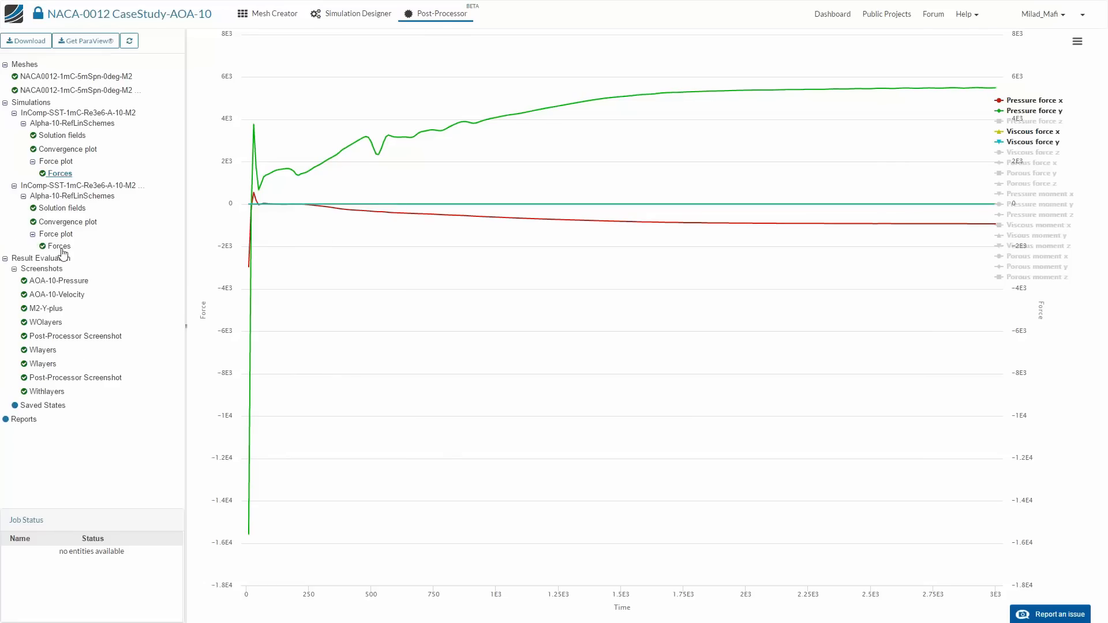
pyautogui.click(59, 247)
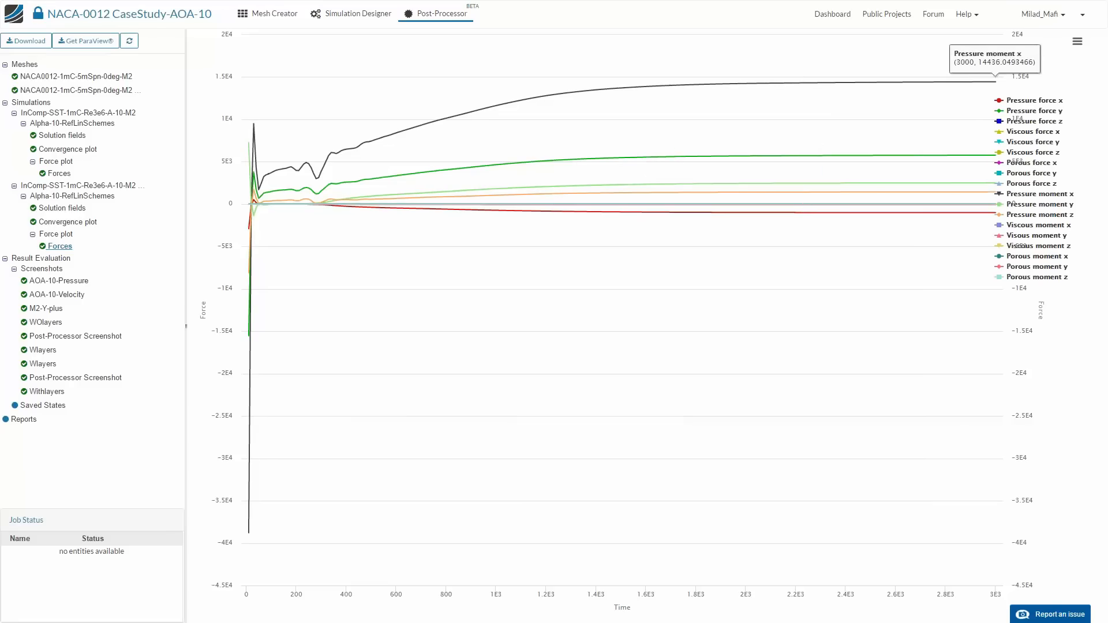
pyautogui.click(1037, 277)
pyautogui.click(1037, 267)
pyautogui.click(1036, 256)
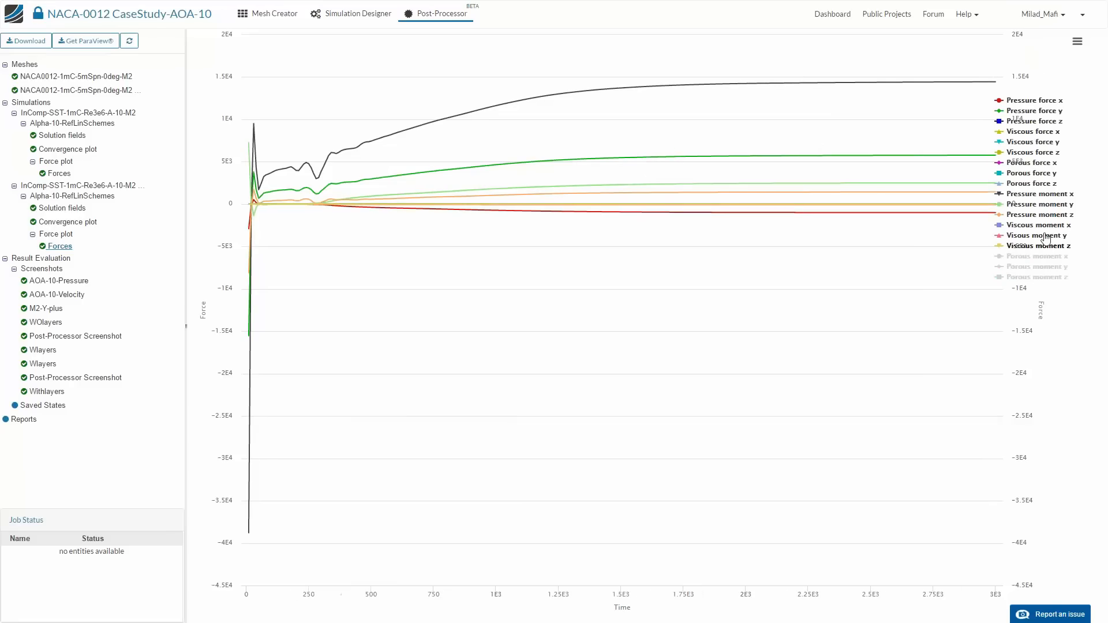
pyautogui.click(1036, 246)
pyautogui.click(1036, 236)
pyautogui.click(1036, 225)
pyautogui.click(1036, 215)
pyautogui.click(1036, 204)
pyautogui.click(1036, 194)
# - Hide the second plot's porous force curves and read Pressure force y at the last time step
pyautogui.click(1036, 184)
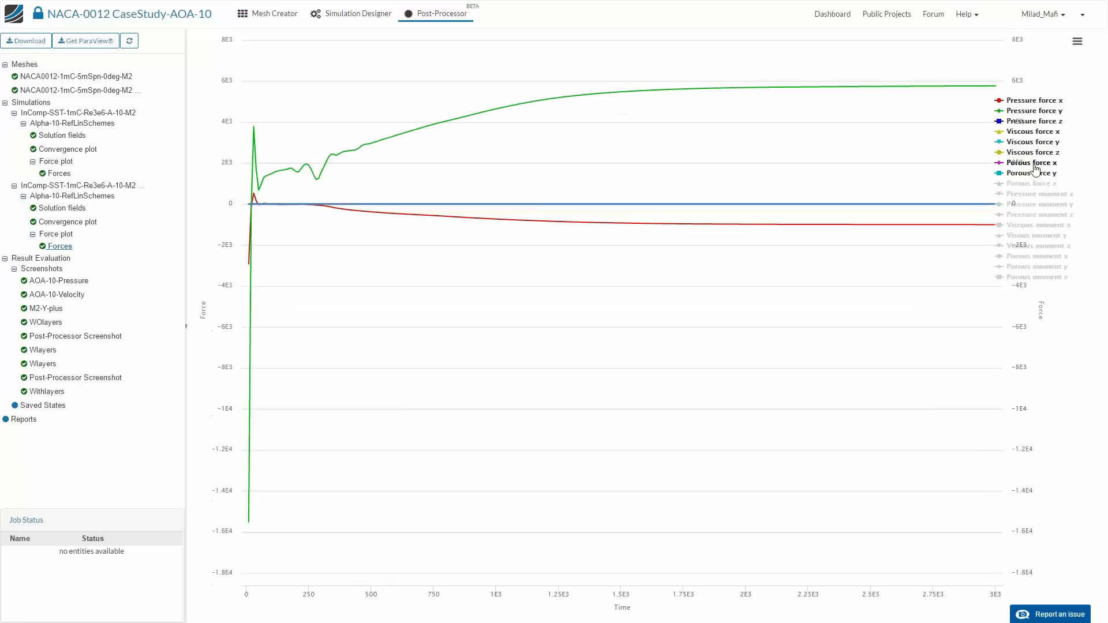
pyautogui.click(1036, 173)
pyautogui.click(1036, 163)
pyautogui.moveTo(1001, 91)
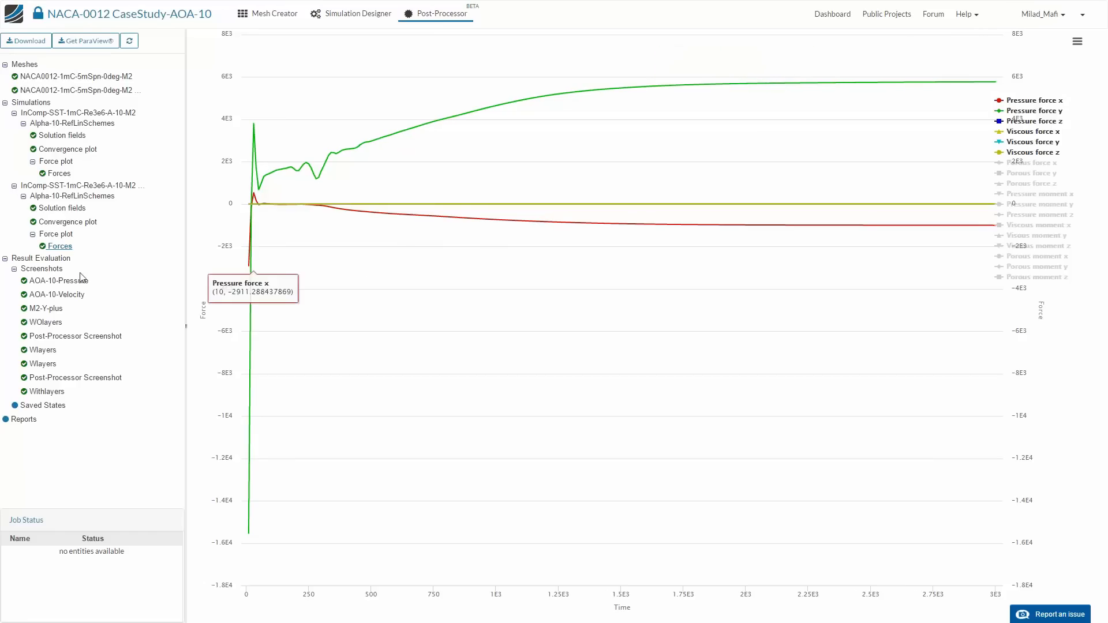
# - Examine the second simulation's convergence plot, and load the first simulation's solution fields
pyautogui.click(91, 222)
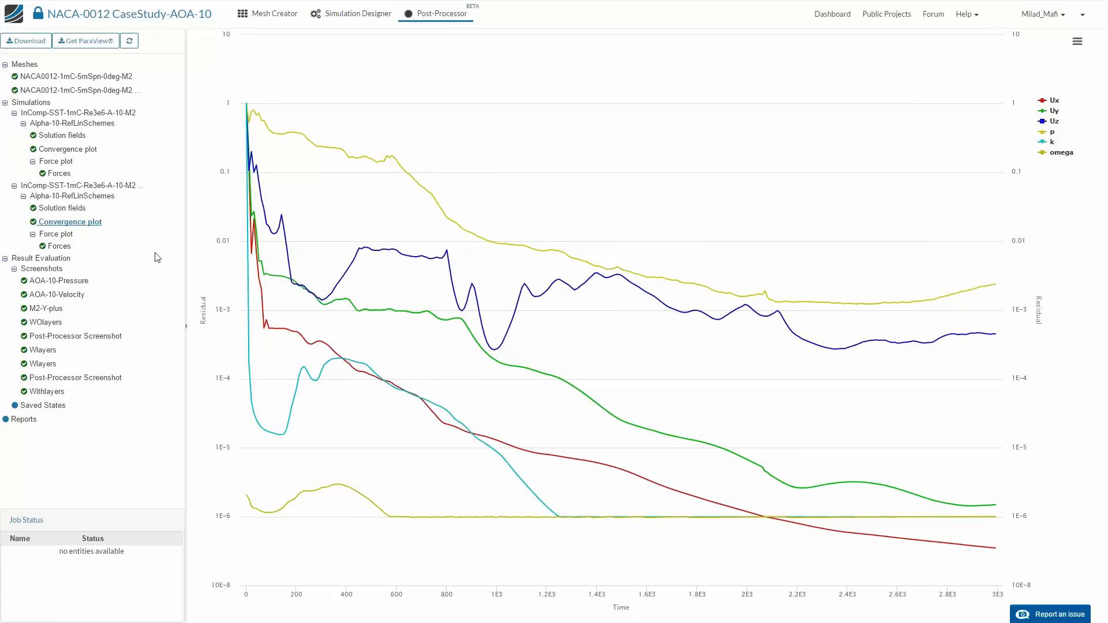
pyautogui.click(74, 136)
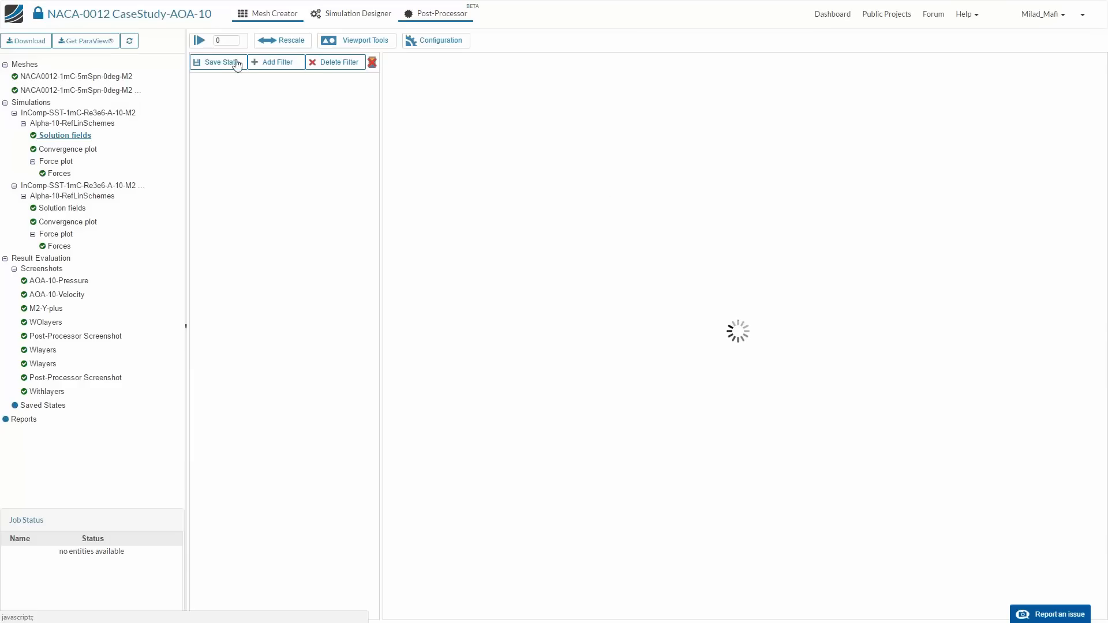
pyautogui.click(78, 136)
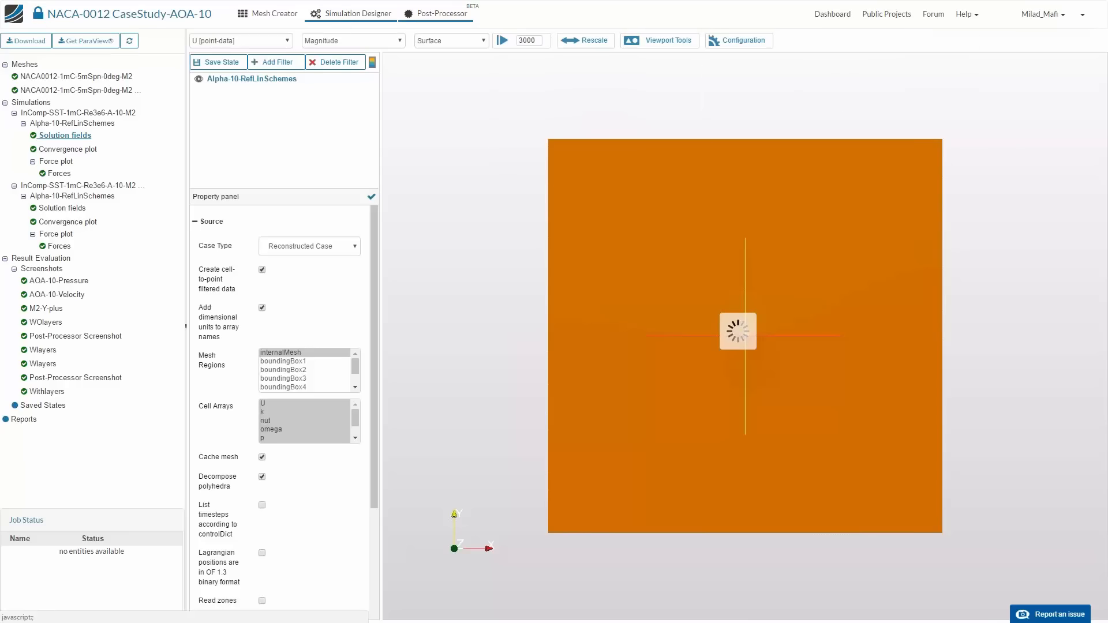
# - Return to the simulation setup and review the Forces and Yplus items under Result Control
pyautogui.click(342, 18)
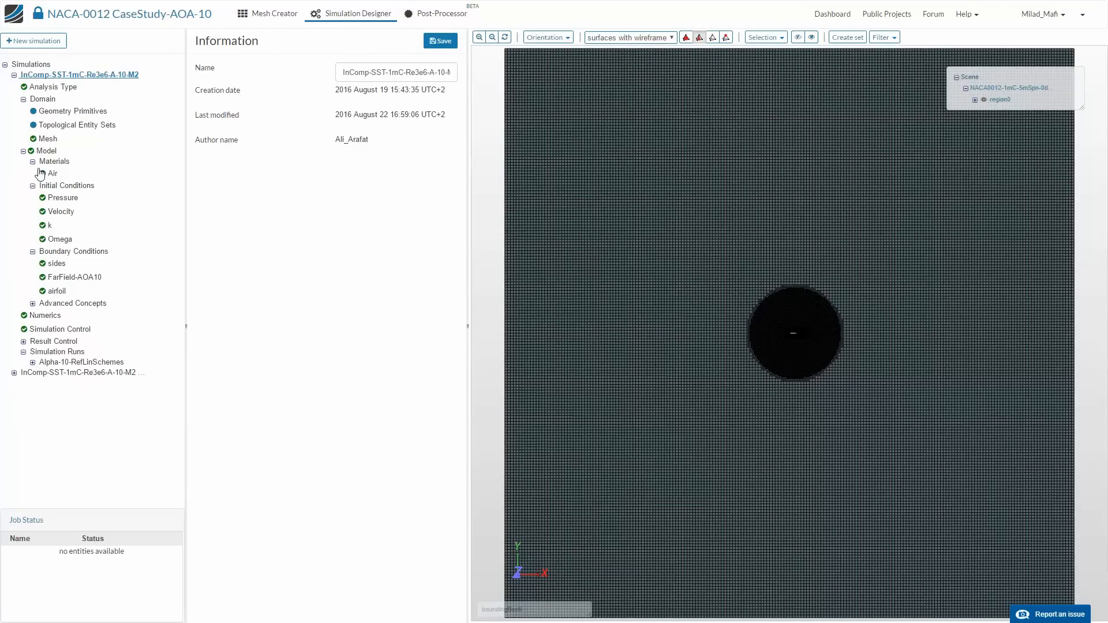
pyautogui.click(24, 341)
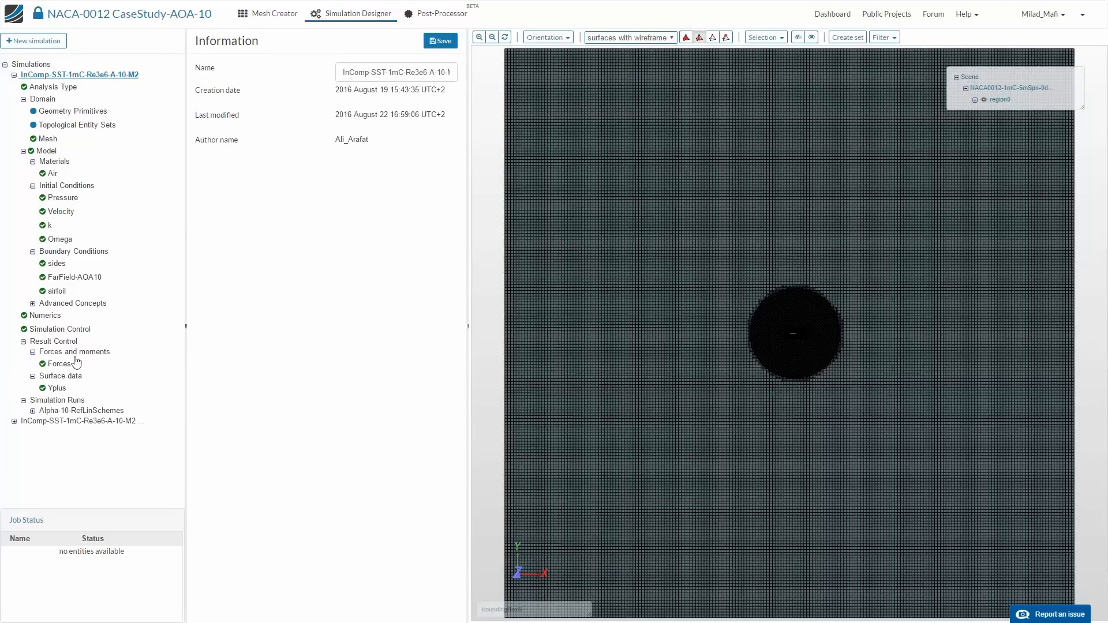
pyautogui.click(60, 343)
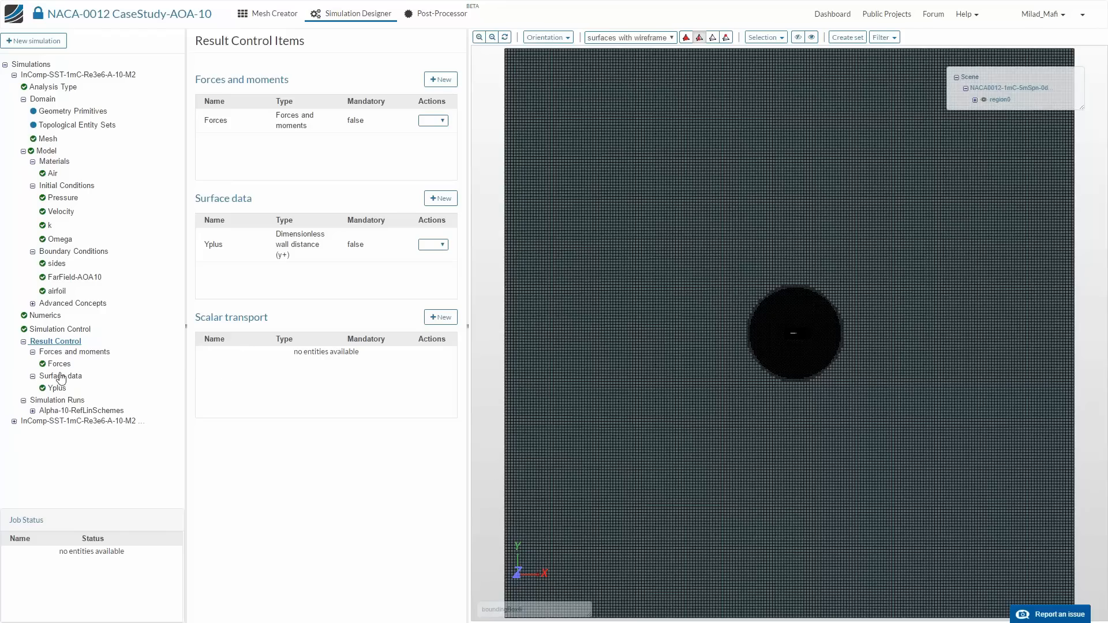
pyautogui.click(62, 353)
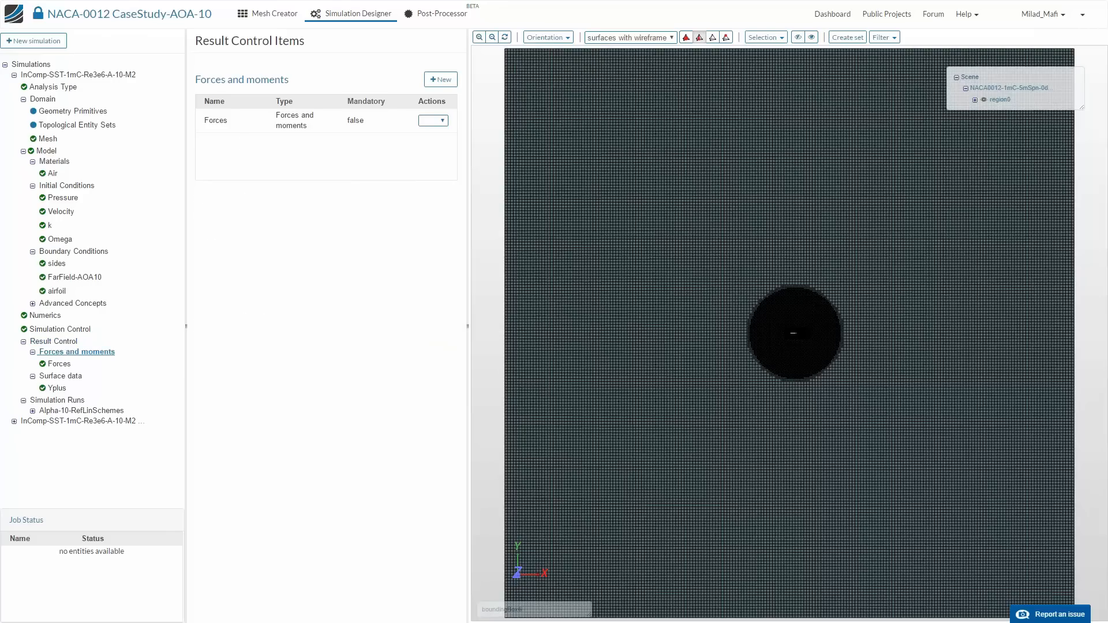
pyautogui.click(63, 364)
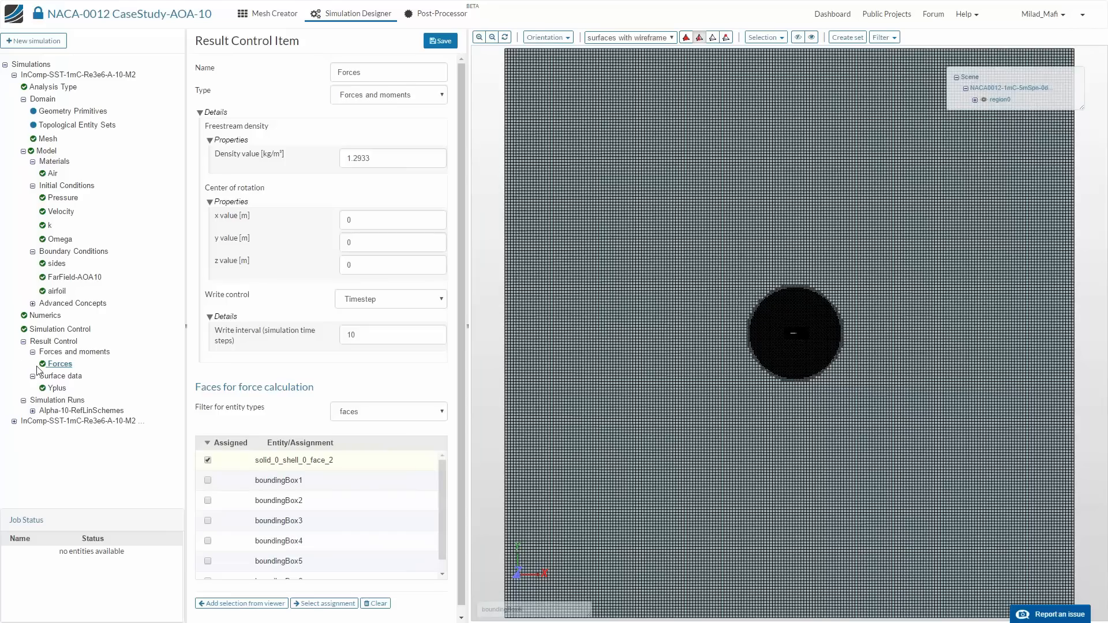
pyautogui.click(57, 388)
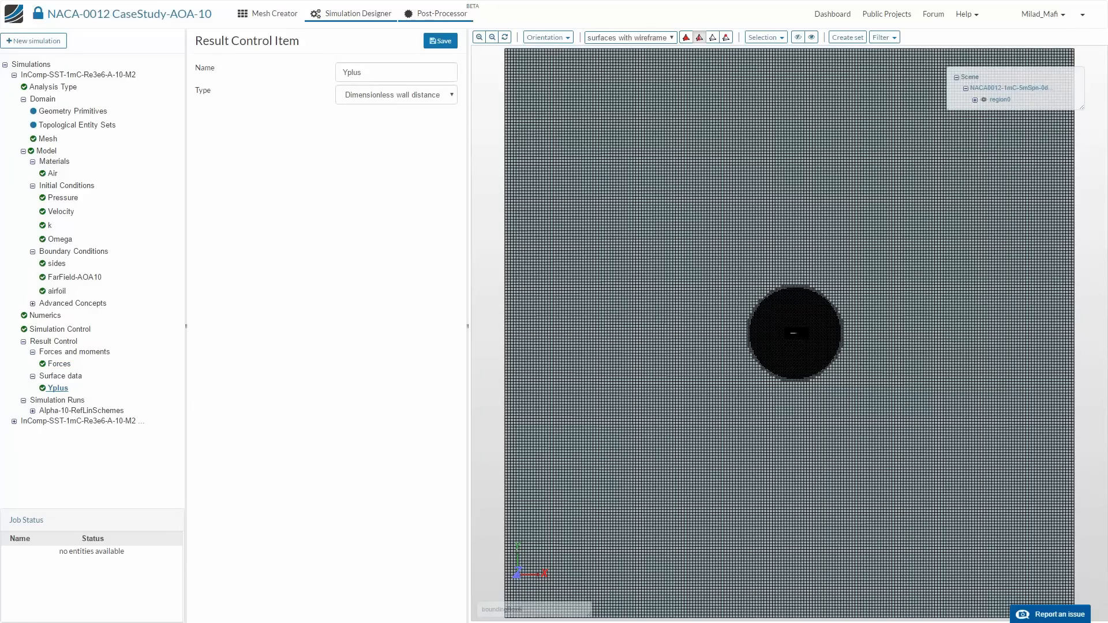
# - Go back to the loaded solution fields, check the available filters, and refresh the results
pyautogui.click(428, 16)
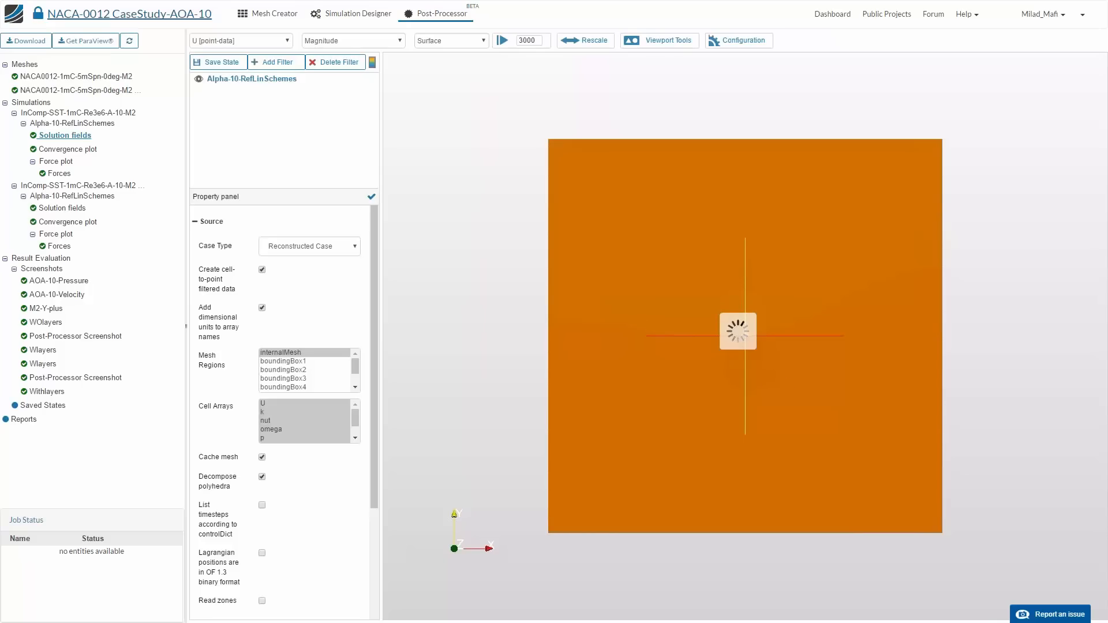
pyautogui.click(272, 62)
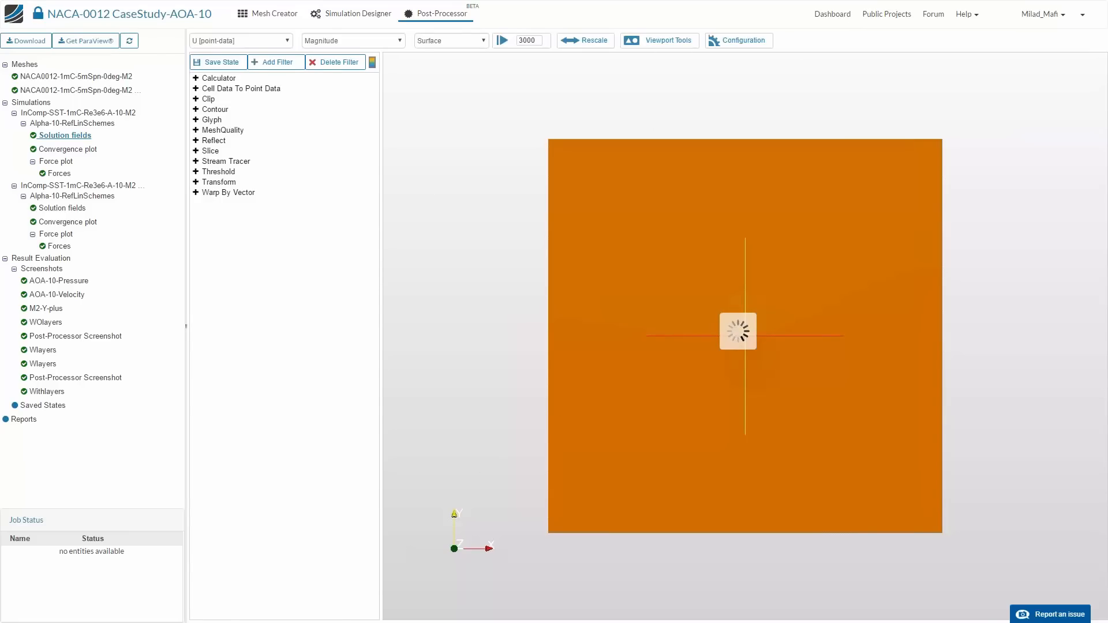
pyautogui.click(130, 41)
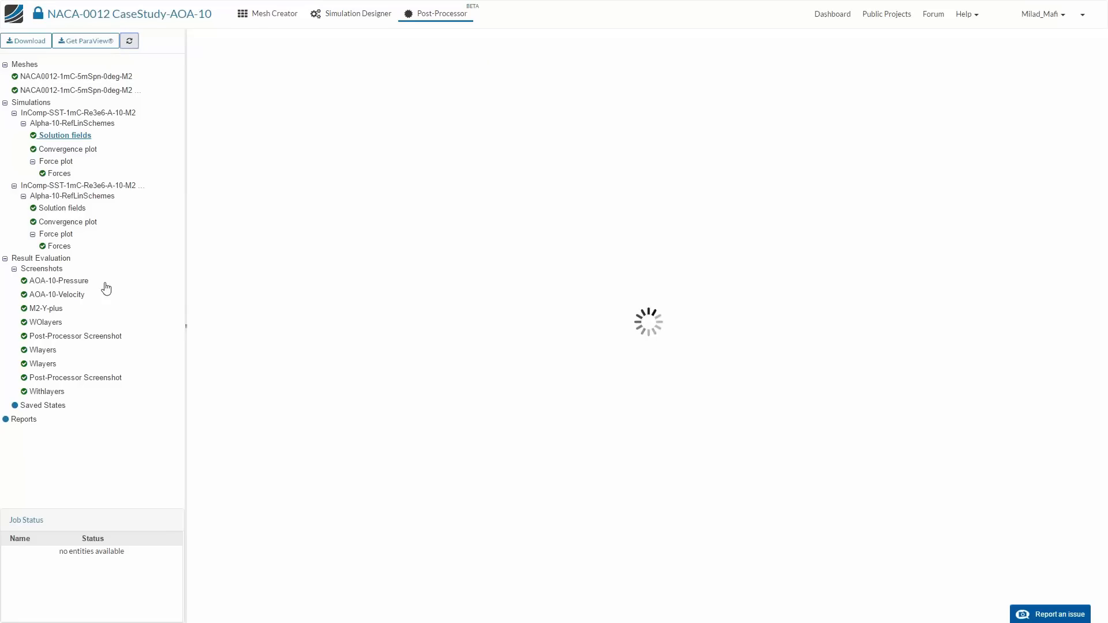
# - Compare the flow around the airfoil in the Wlayers and WOlayers screenshots, and reopen the first simulation's solution fields
pyautogui.click(43, 353)
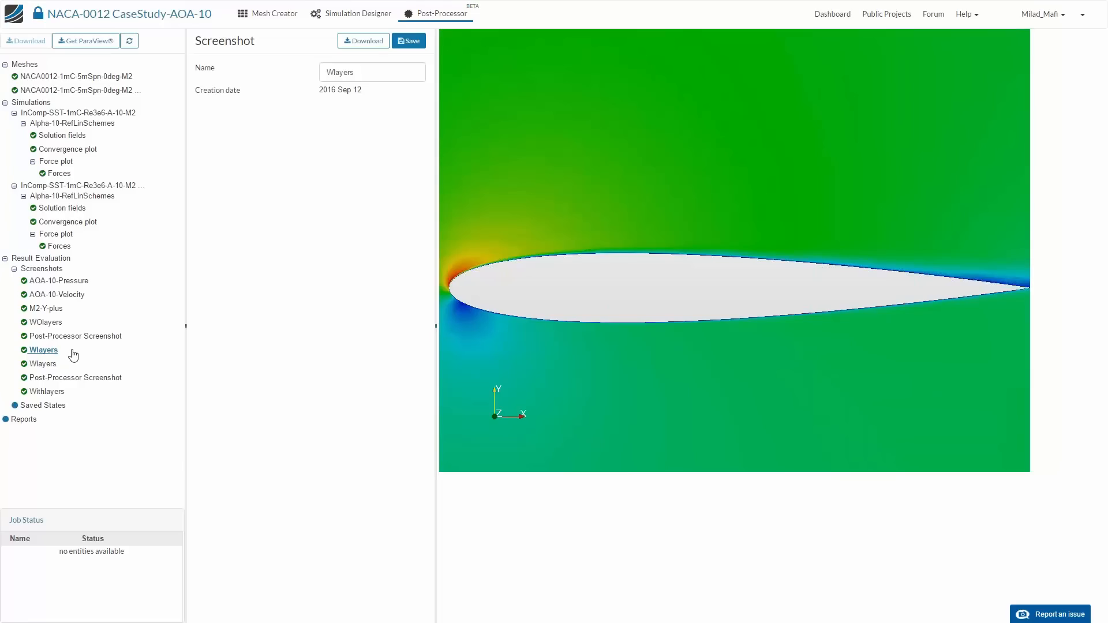
pyautogui.click(51, 324)
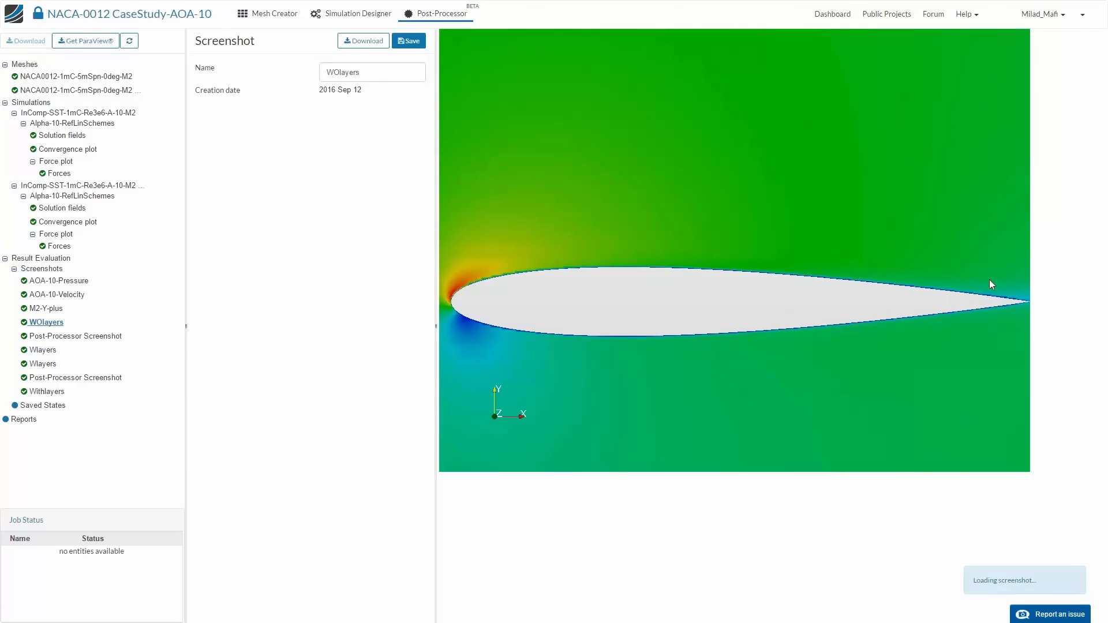
pyautogui.hotkey('ctrl', '+')
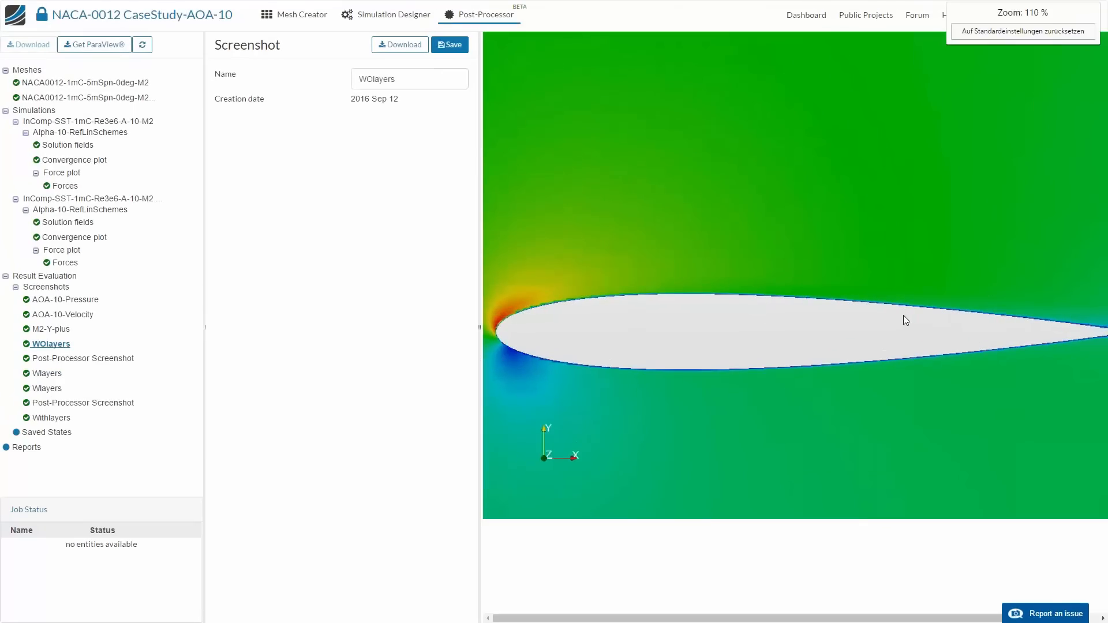
pyautogui.hotkey('ctrl', '+')
pyautogui.hotkey('ctrl', '-')
pyautogui.hotkey('ctrl', '-')
pyautogui.hotkey('ctrl', '-')
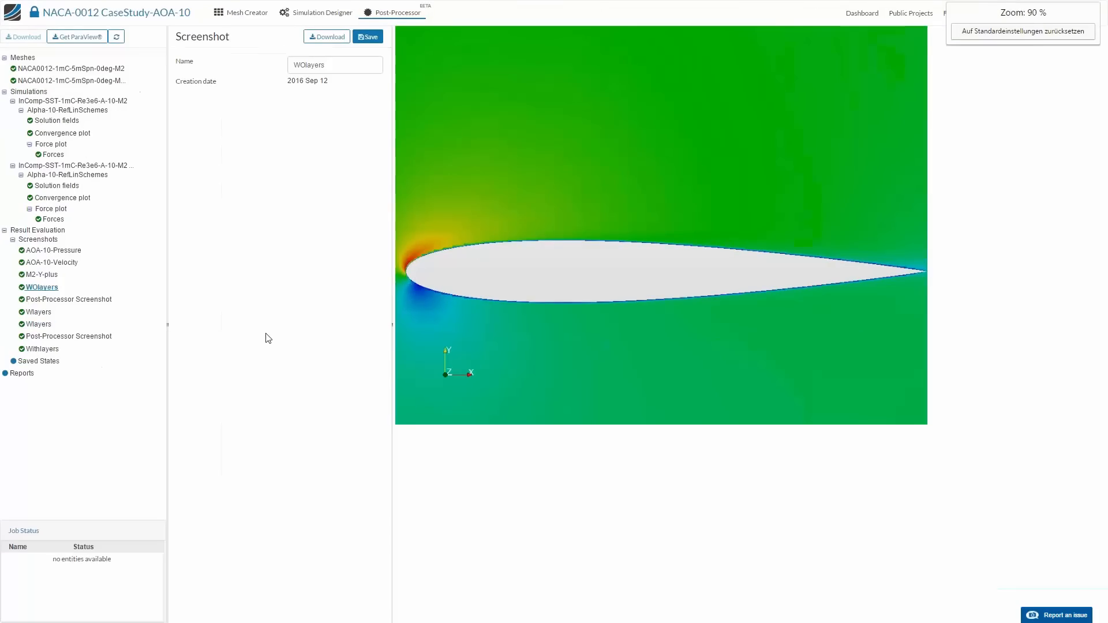
pyautogui.hotkey('ctrl', '+')
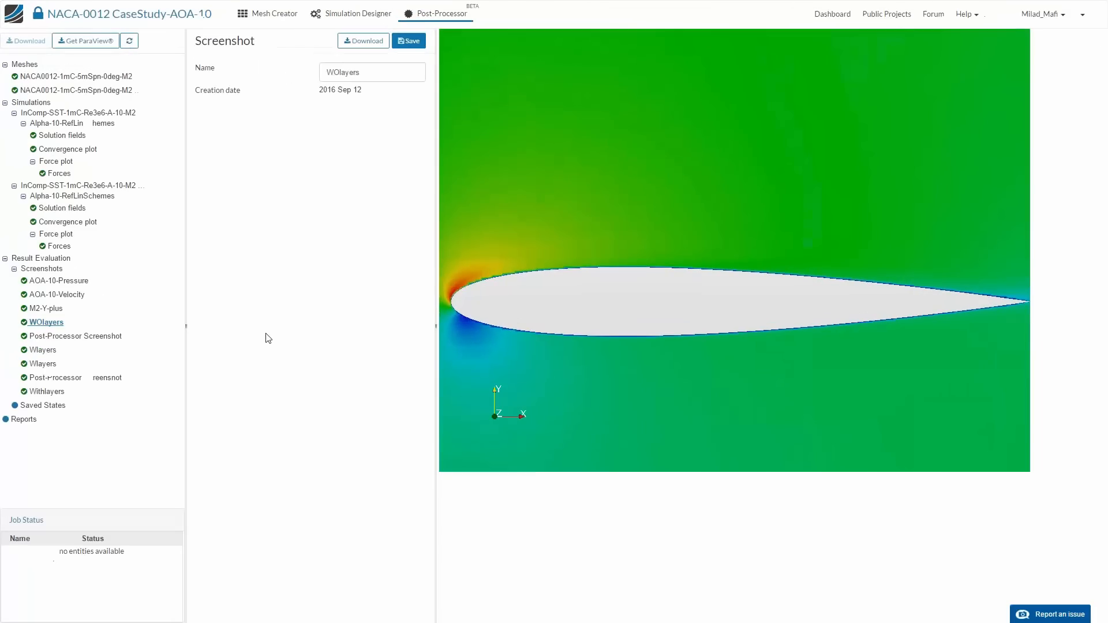
pyautogui.click(63, 136)
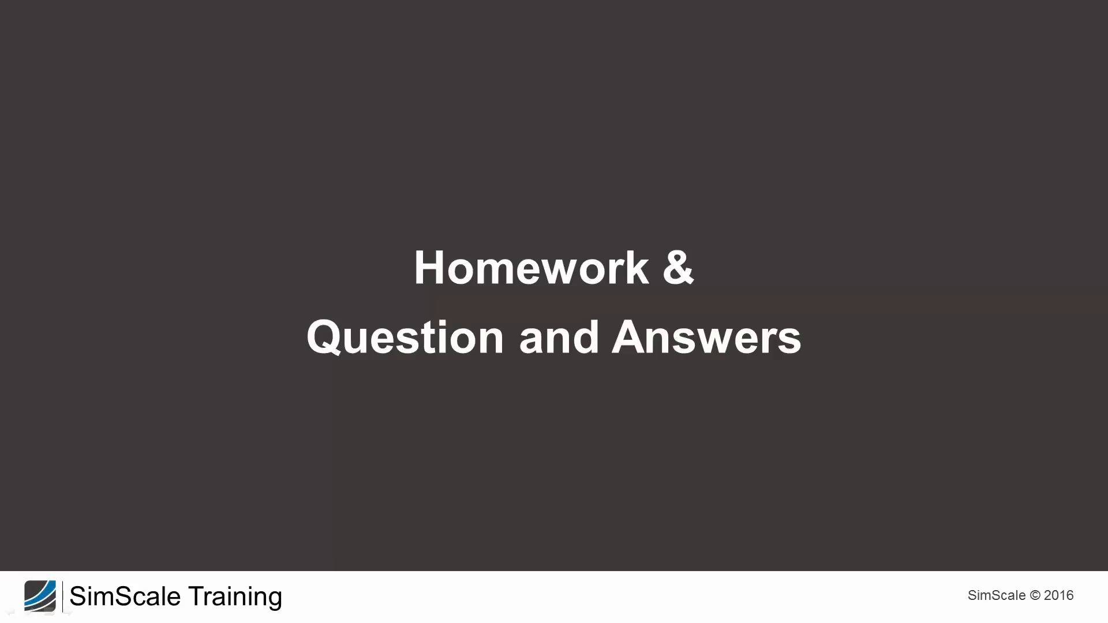
# - Review the step-by-step tutorial for Session 1 of the CFD Master Class, covering geometry import, mesh setup, refinements, materials and initial conditions
pyautogui.click(418, 339)
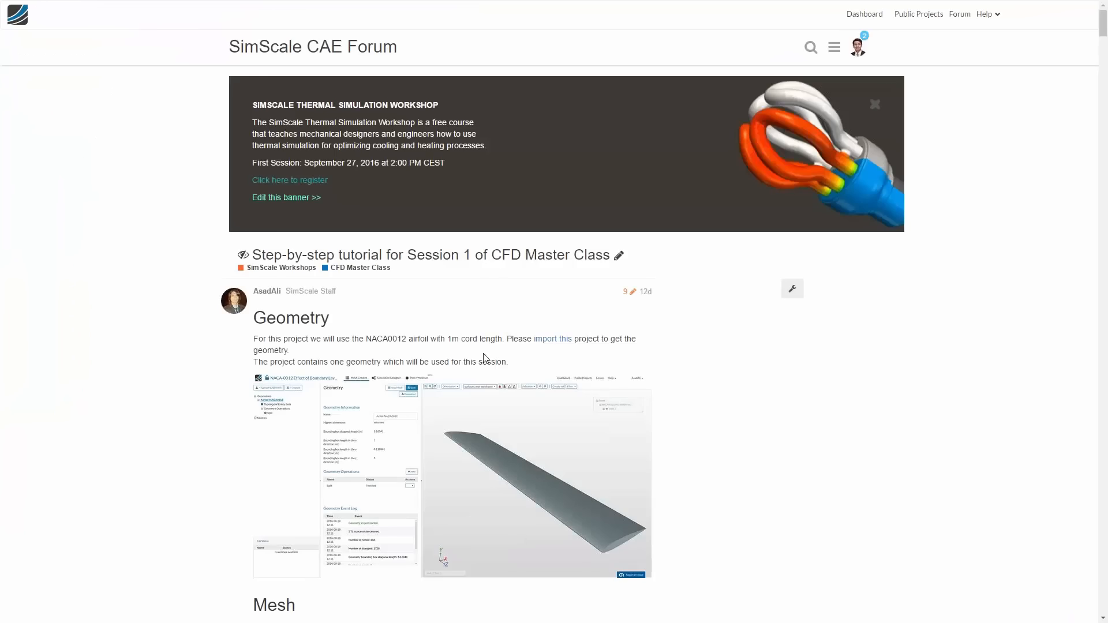
pyautogui.scroll(-4, 439, 335)
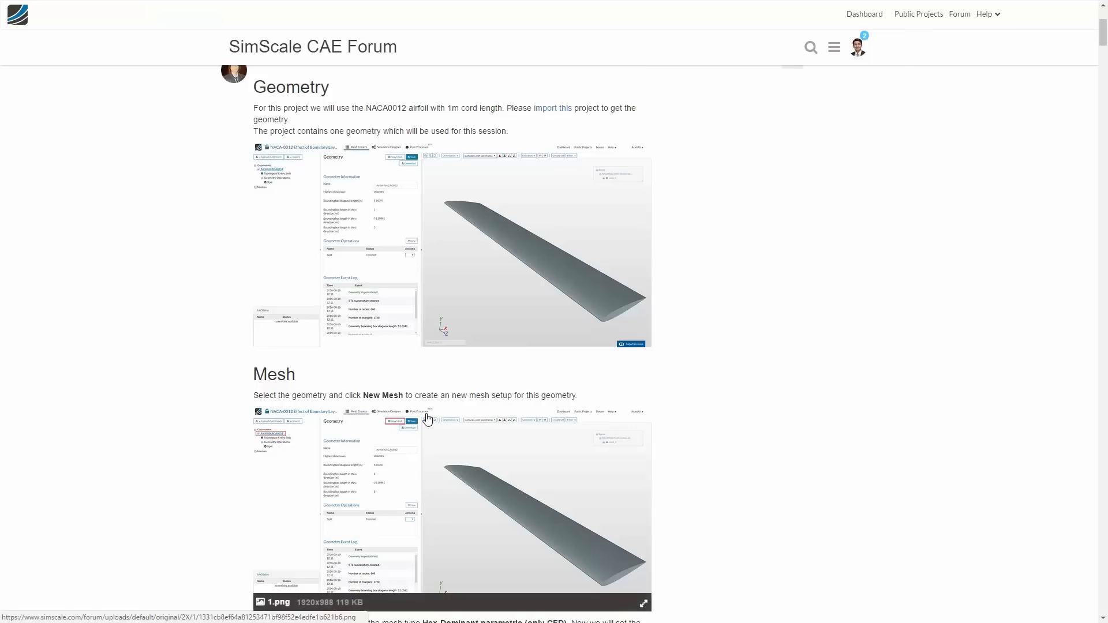
pyautogui.scroll(3, 286, 238)
pyautogui.scroll(-5, 439, 335)
pyautogui.scroll(6, 543, 345)
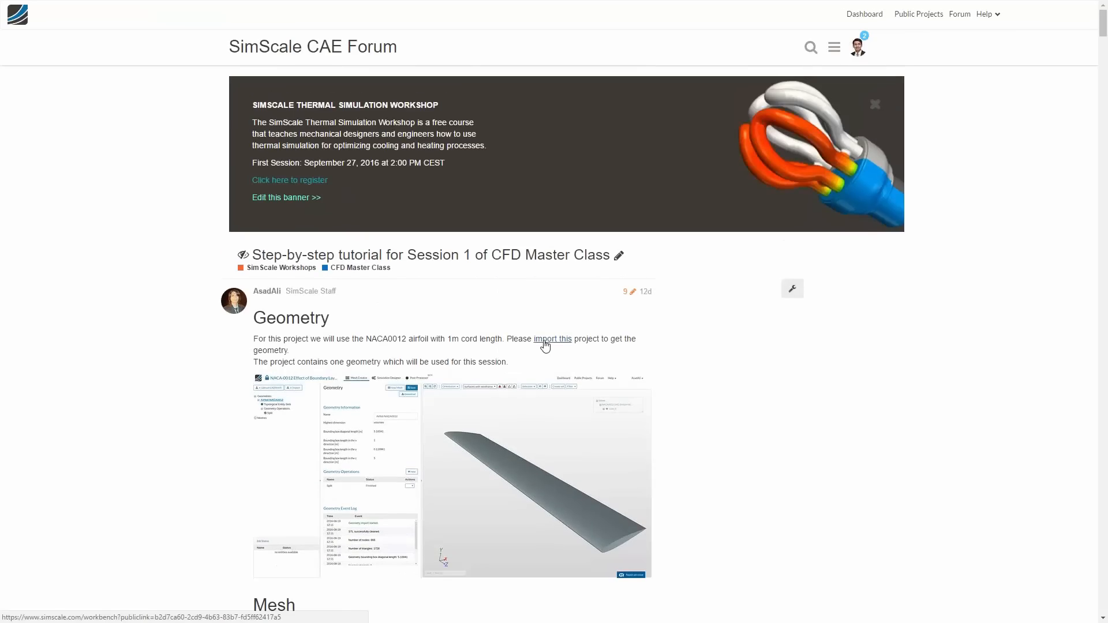
pyautogui.scroll(-4, 547, 345)
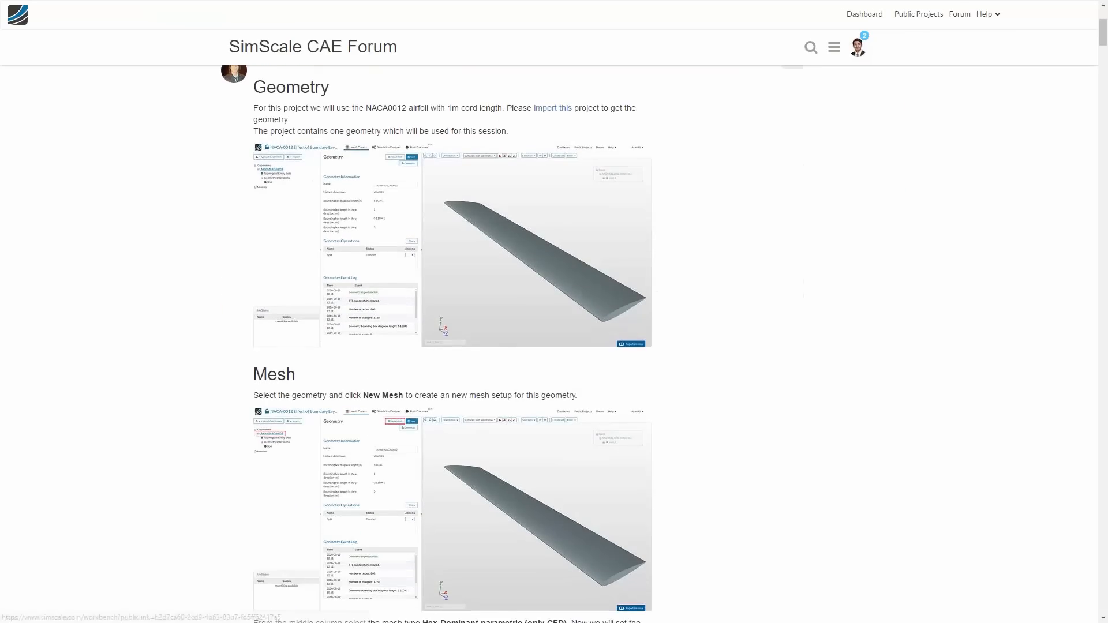
pyautogui.scroll(-5, 547, 345)
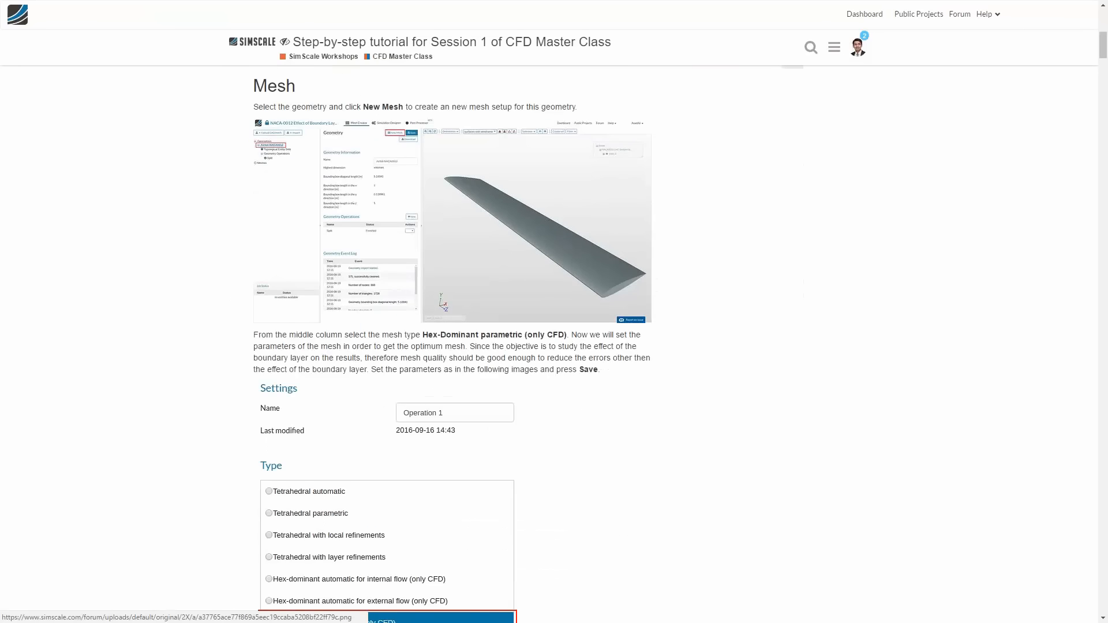
pyautogui.scroll(-15, 355, 398)
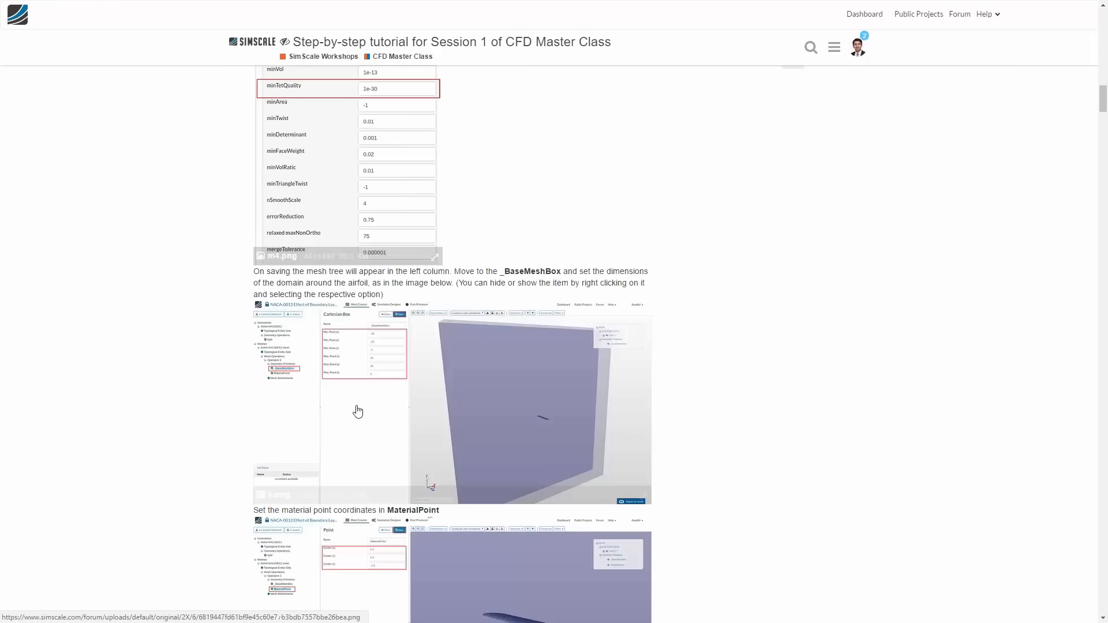
pyautogui.scroll(-20, 358, 411)
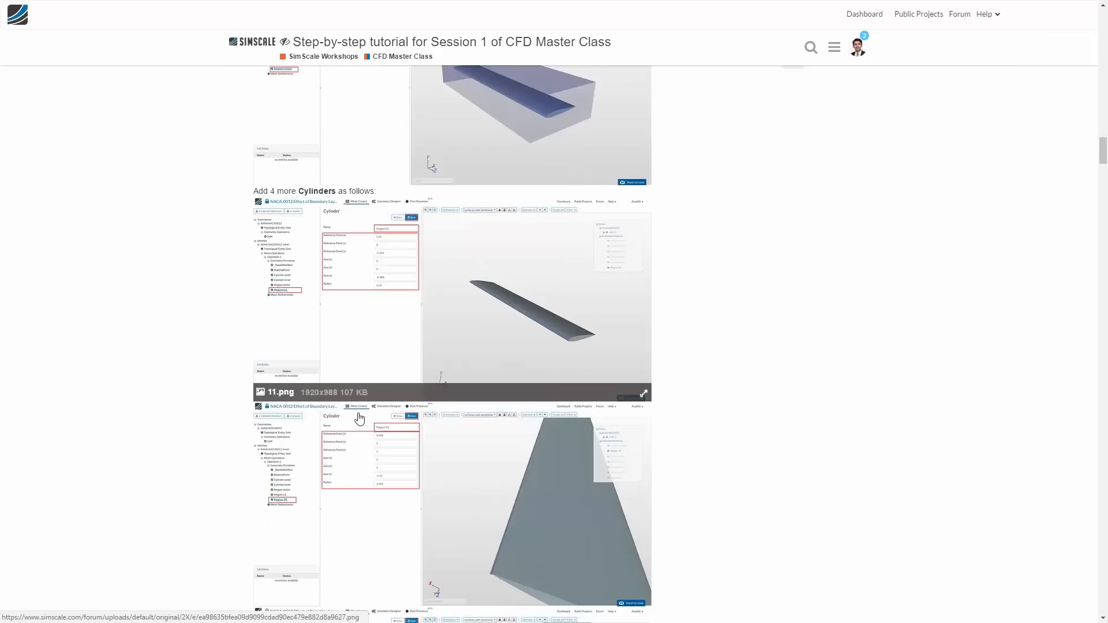
pyautogui.scroll(-20, 359, 417)
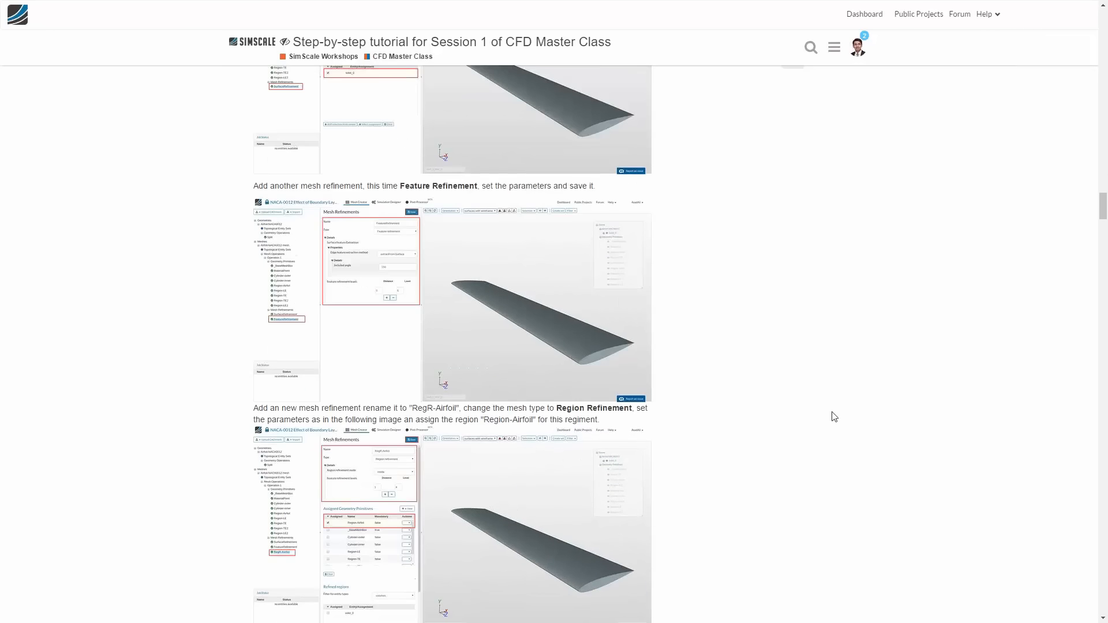
pyautogui.scroll(-20, 835, 417)
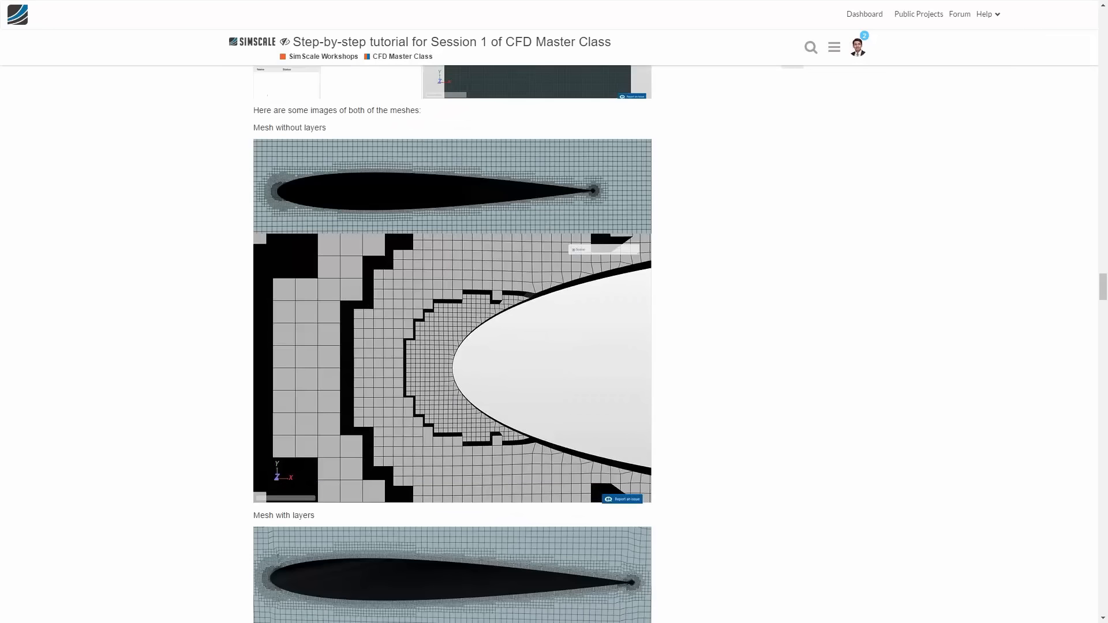
pyautogui.scroll(-20, 471, 410)
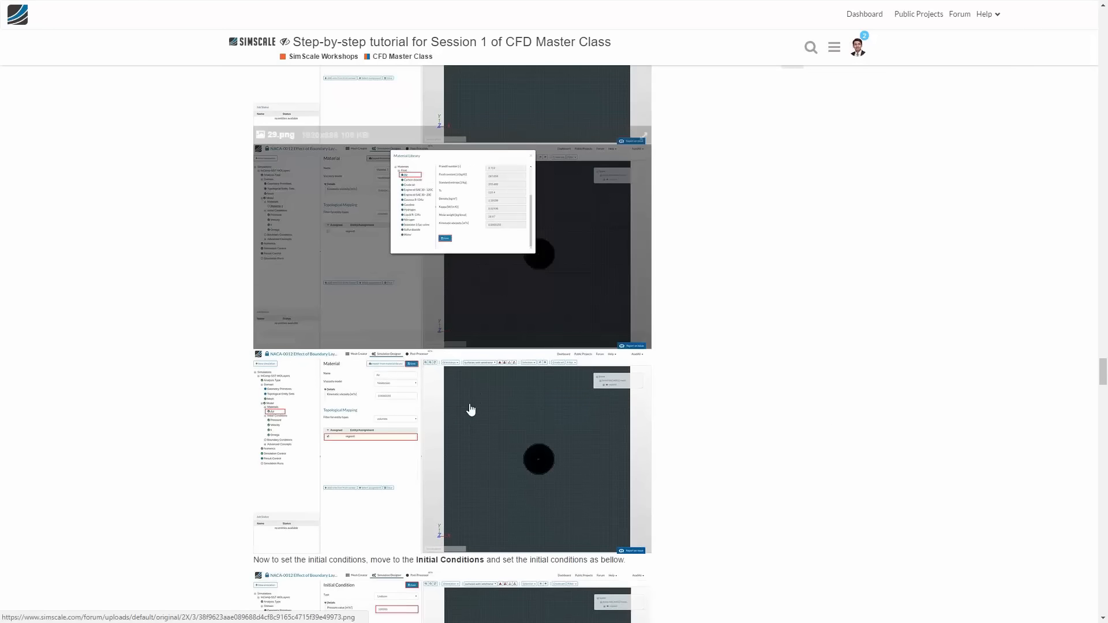
pyautogui.moveTo(1101, 371); pyautogui.dragTo(1104, 34)
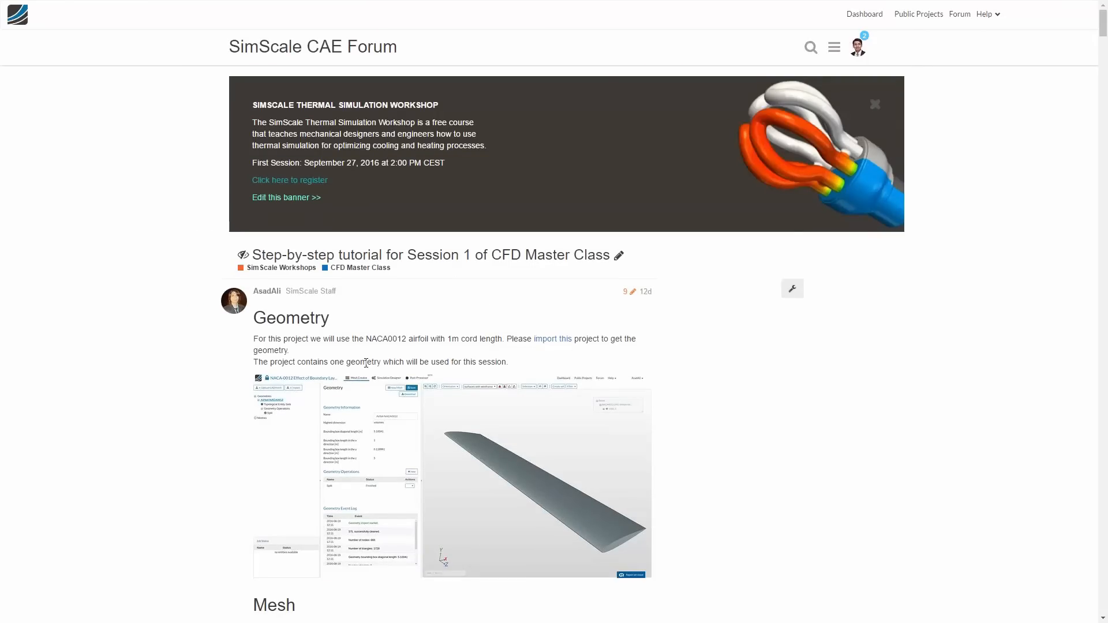
pyautogui.scroll(-7, 366, 363)
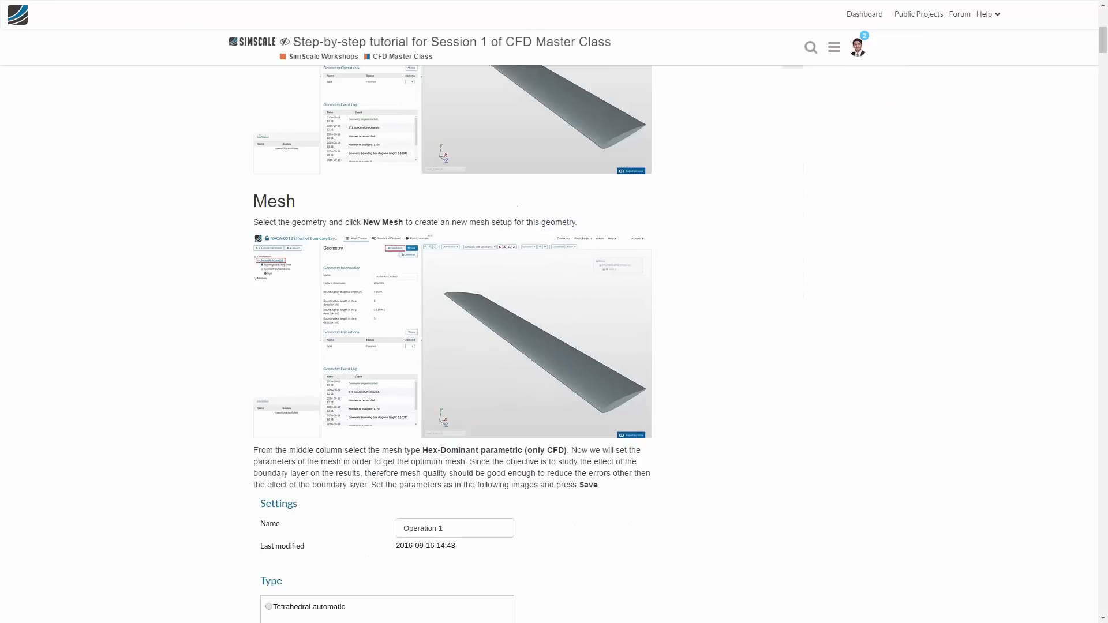
pyautogui.scroll(7, 366, 363)
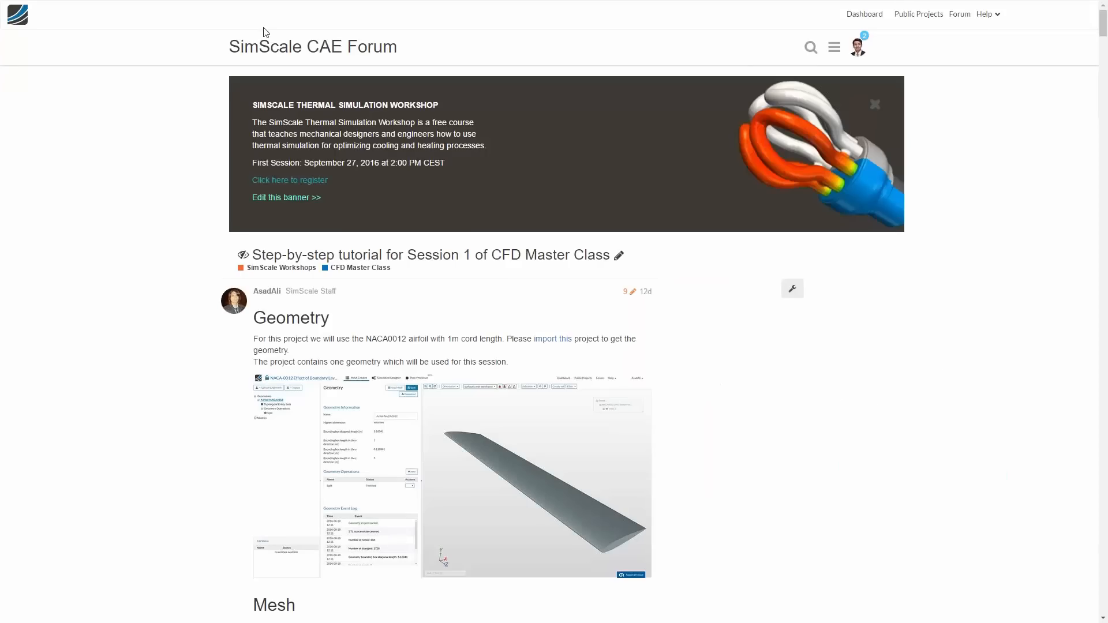
# - Go to the SimScale workshops overview, open the CFD Master Class registration page and look through its session details
pyautogui.click(16, 21)
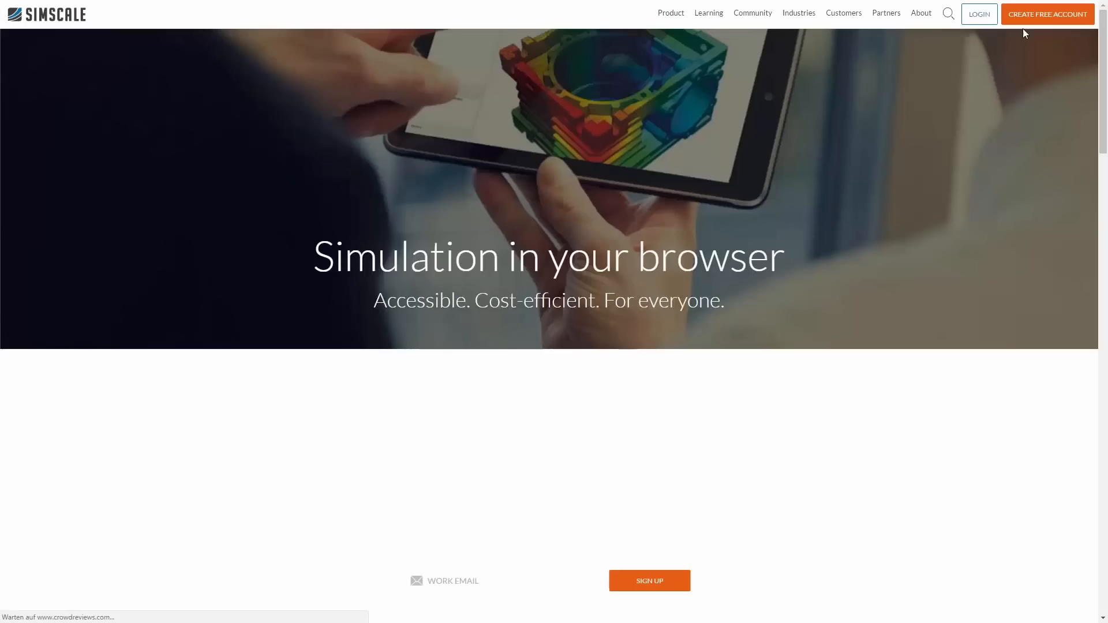
pyautogui.moveTo(708, 13)
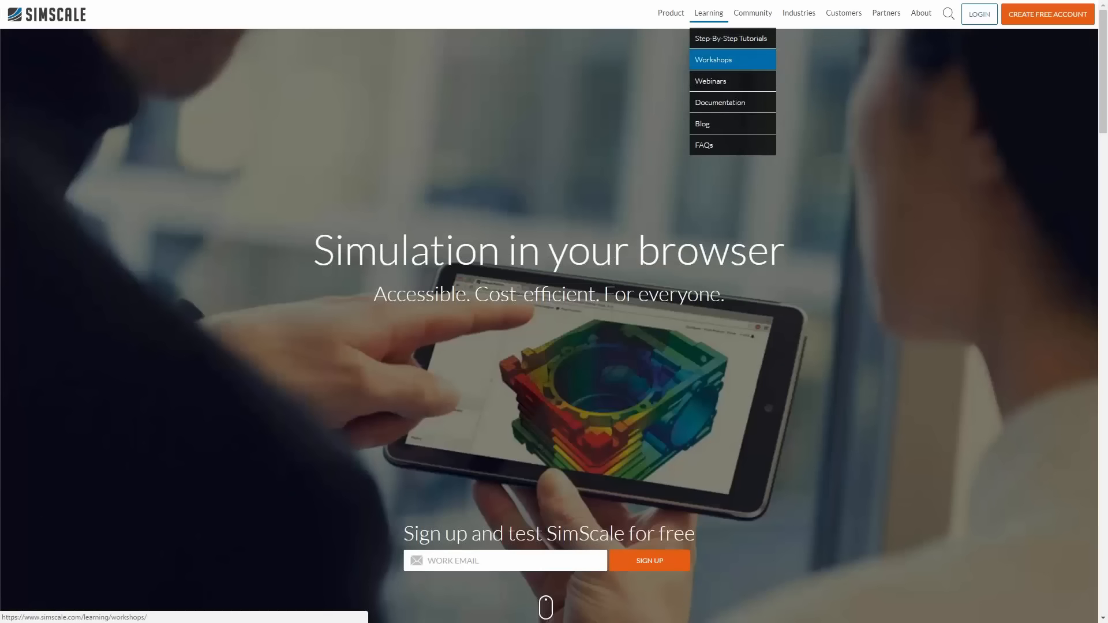
pyautogui.click(714, 60)
pyautogui.scroll(-5, 709, 393)
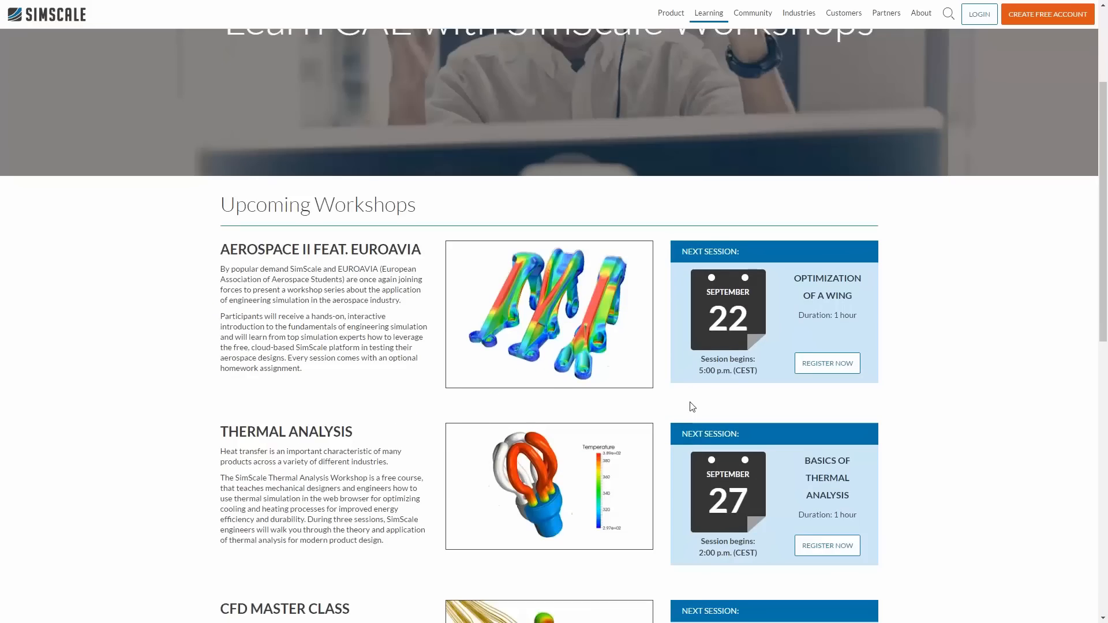
pyautogui.click(828, 549)
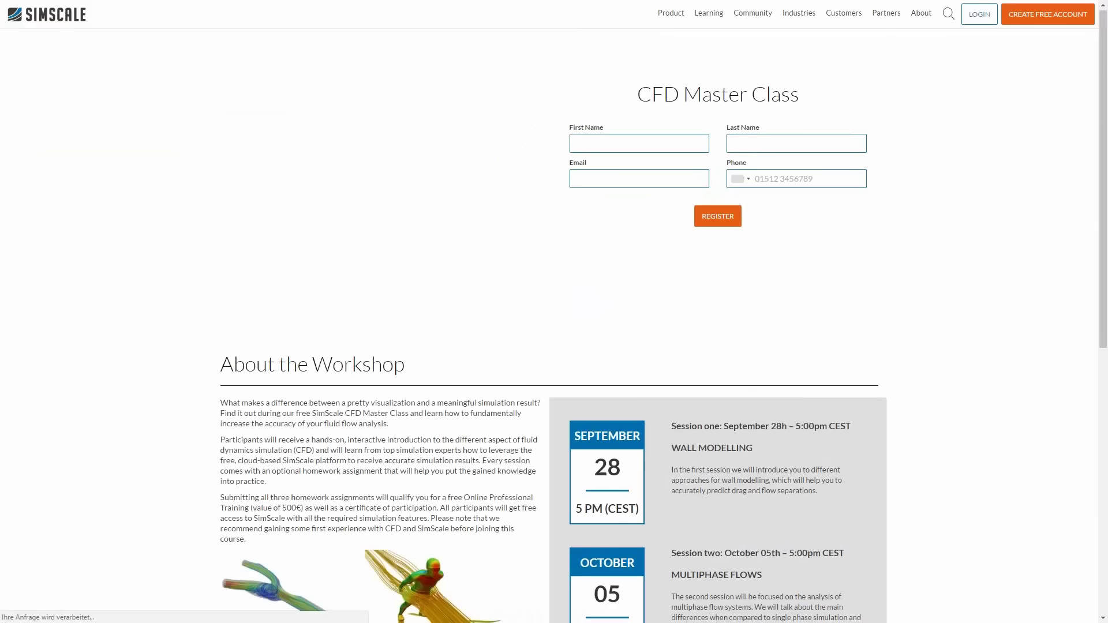
pyautogui.scroll(-8, 557, 391)
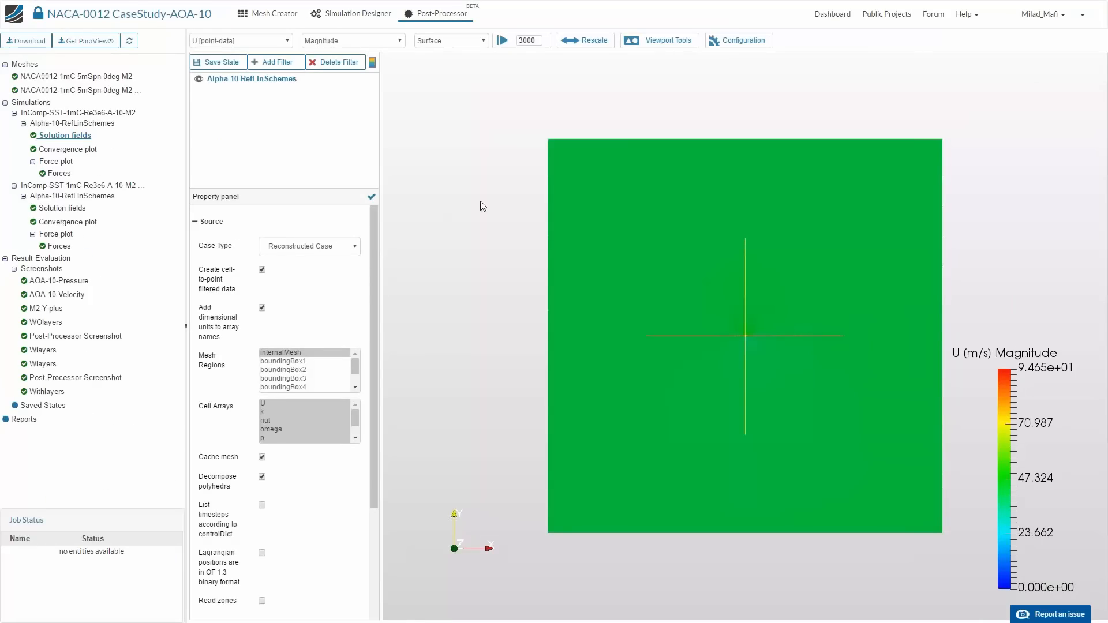
# - Add a plane Slice filter to the first simulation's solution fields, set its normal X component to 0, and turn off Show Plane
pyautogui.moveTo(587, 363); pyautogui.dragTo(460, 143)
pyautogui.click(273, 62)
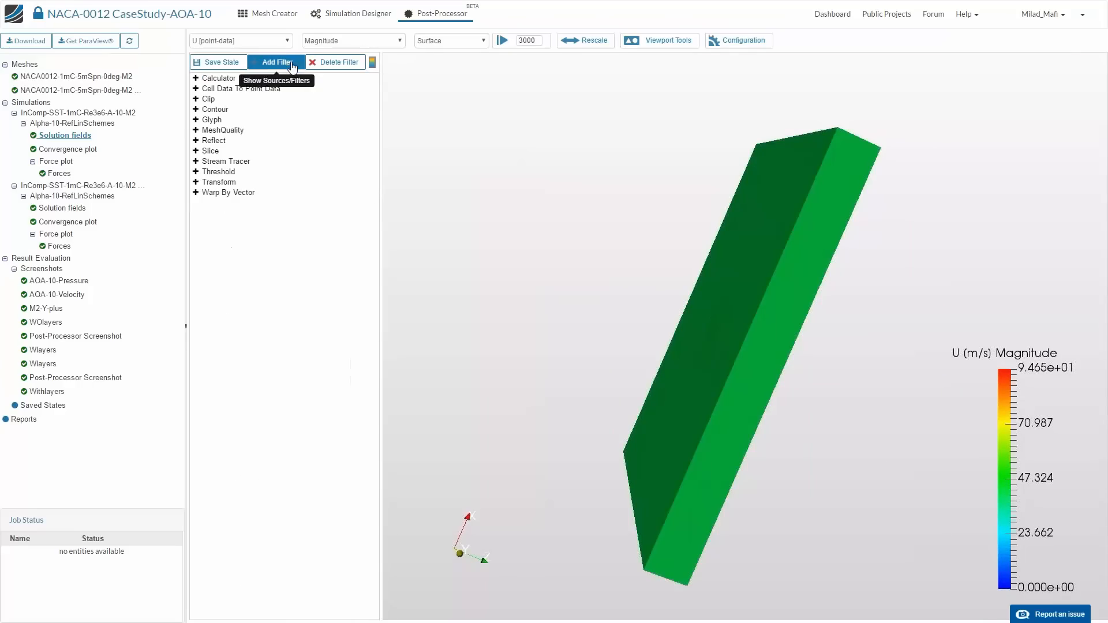
pyautogui.click(236, 152)
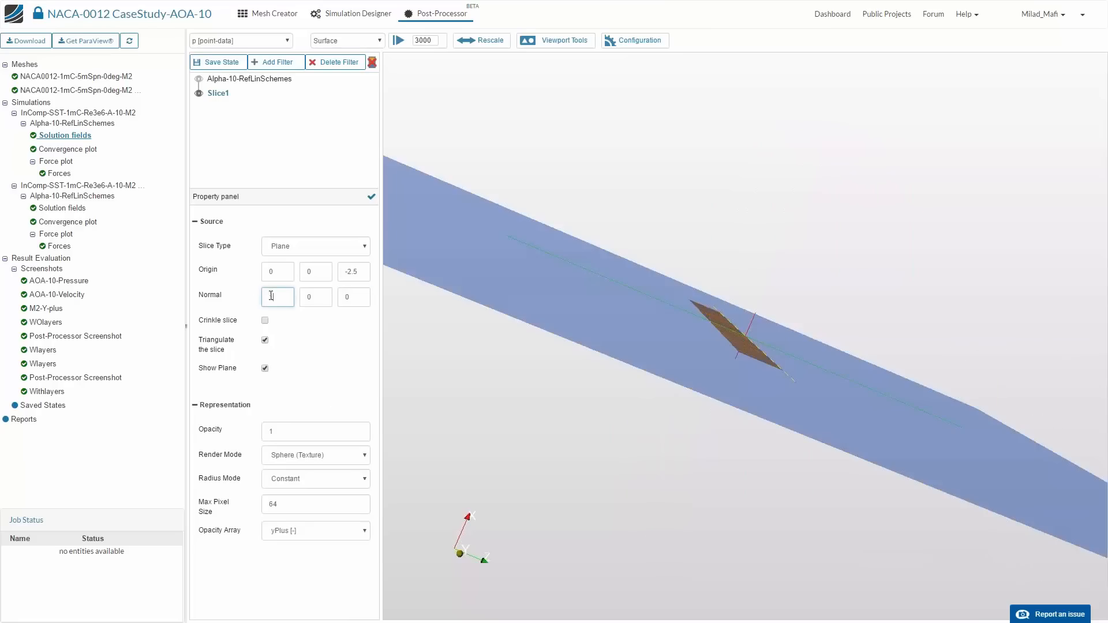
pyautogui.click(371, 196)
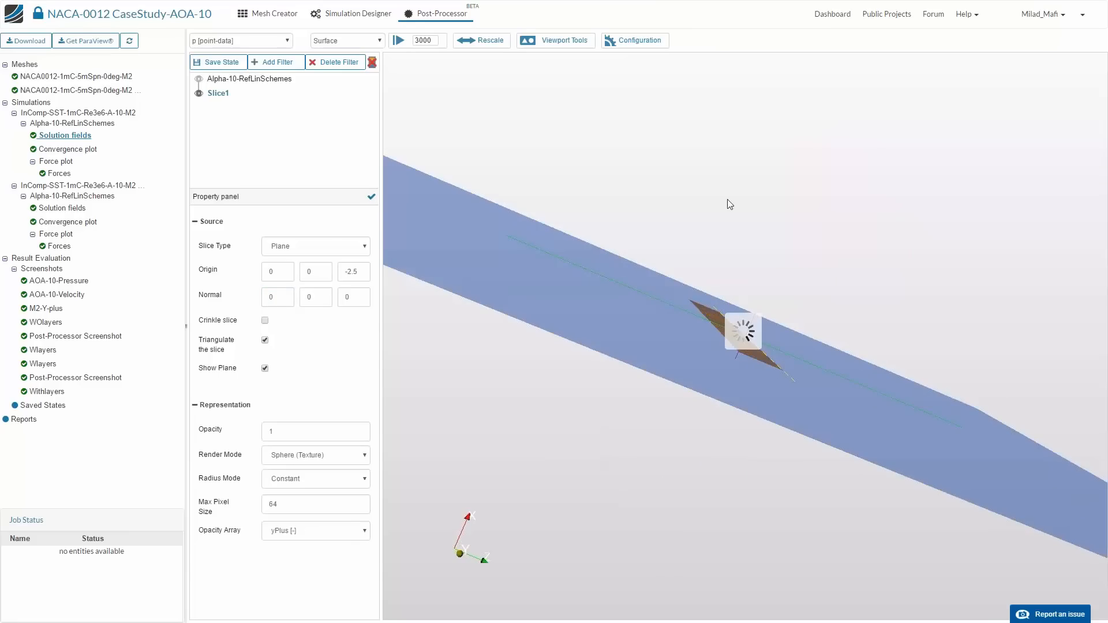
pyautogui.click(555, 38)
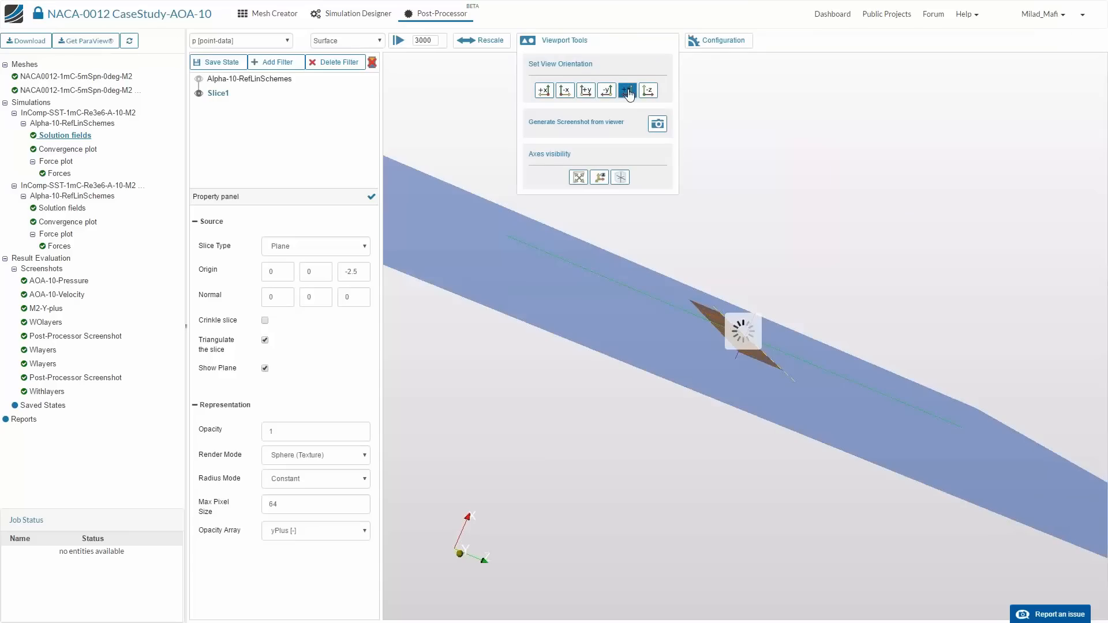
pyautogui.click(265, 368)
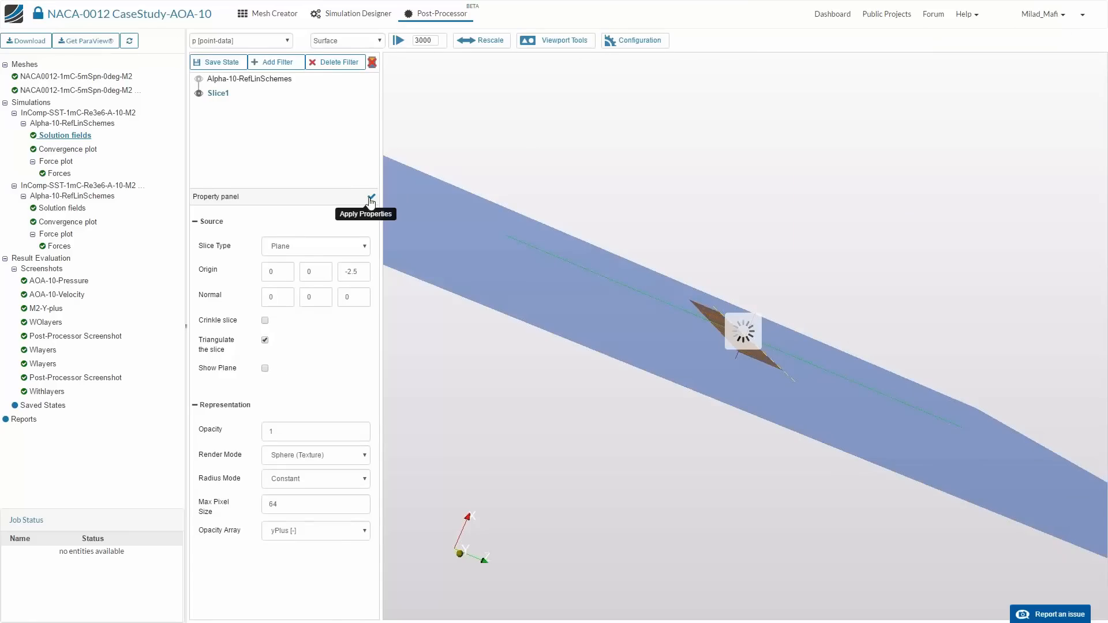
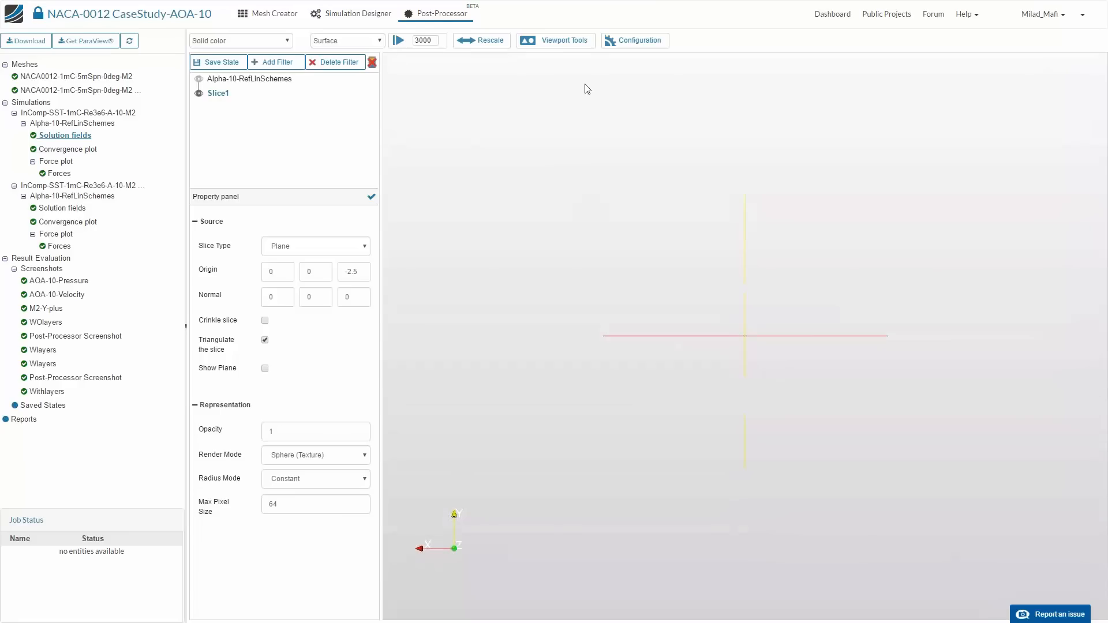
# - Set the slice plane's normal Z component to 1 and apply the change
pyautogui.click(559, 41)
pyautogui.click(628, 92)
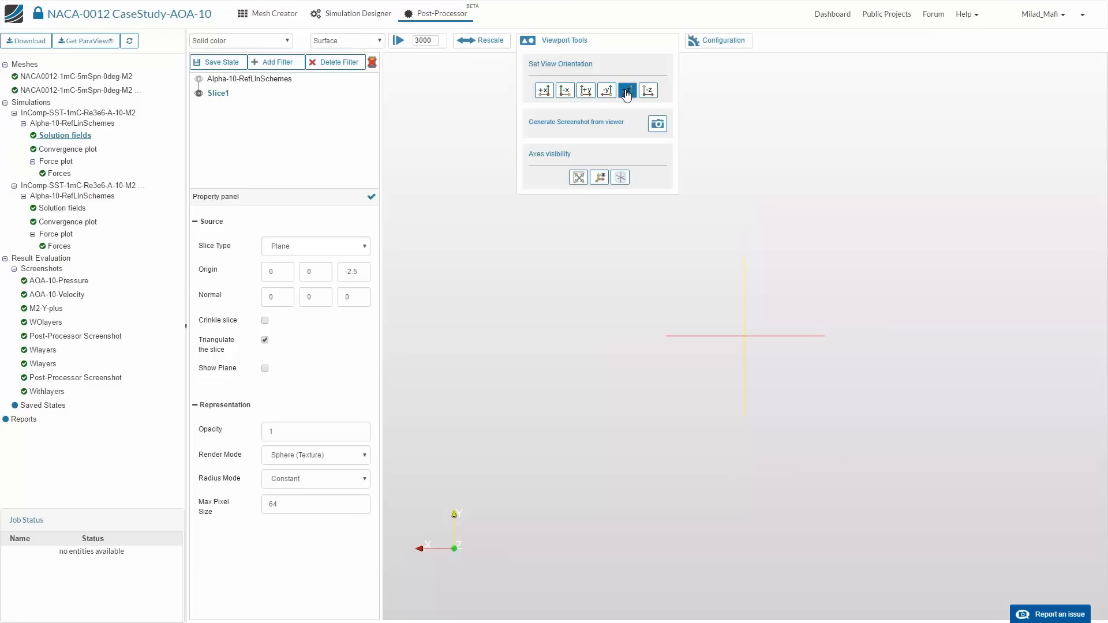
pyautogui.click(649, 92)
pyautogui.click(257, 83)
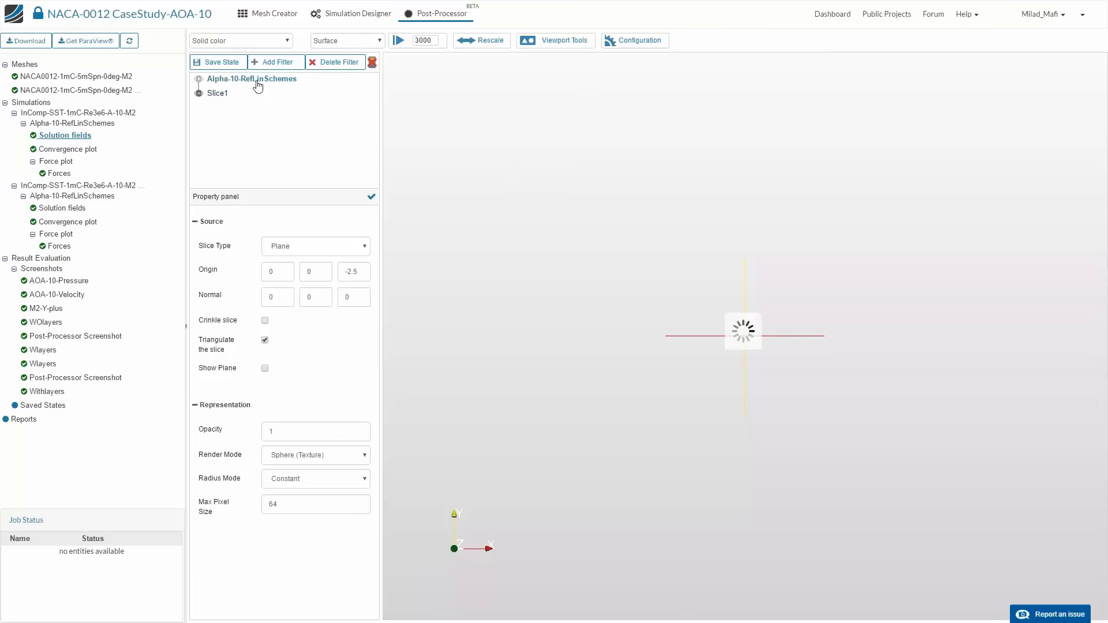
pyautogui.click(219, 93)
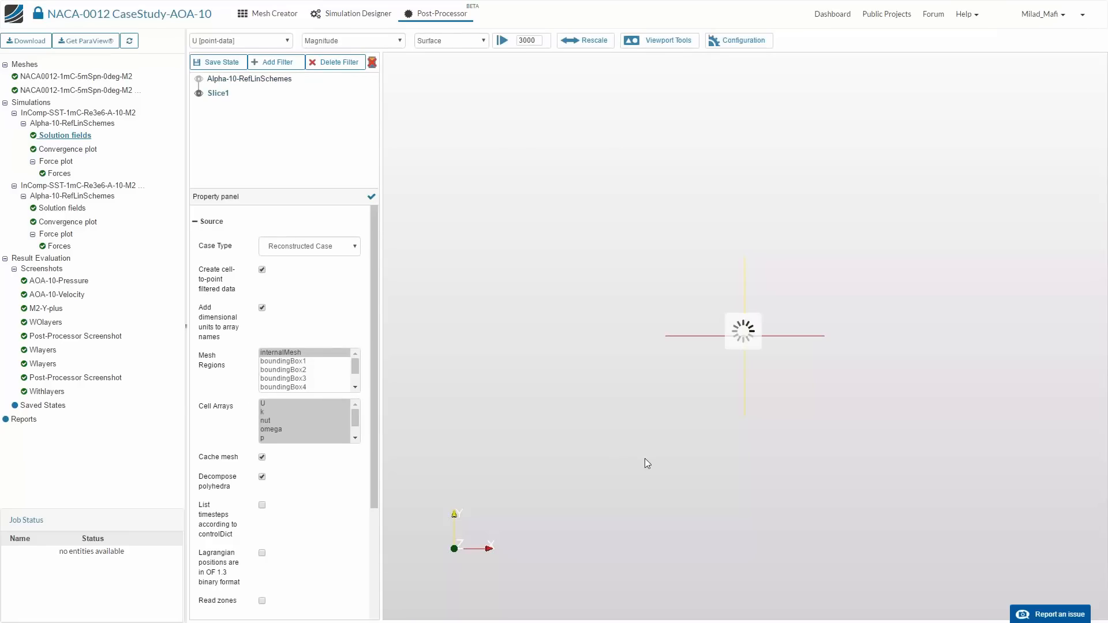
pyautogui.doubleClick(349, 297)
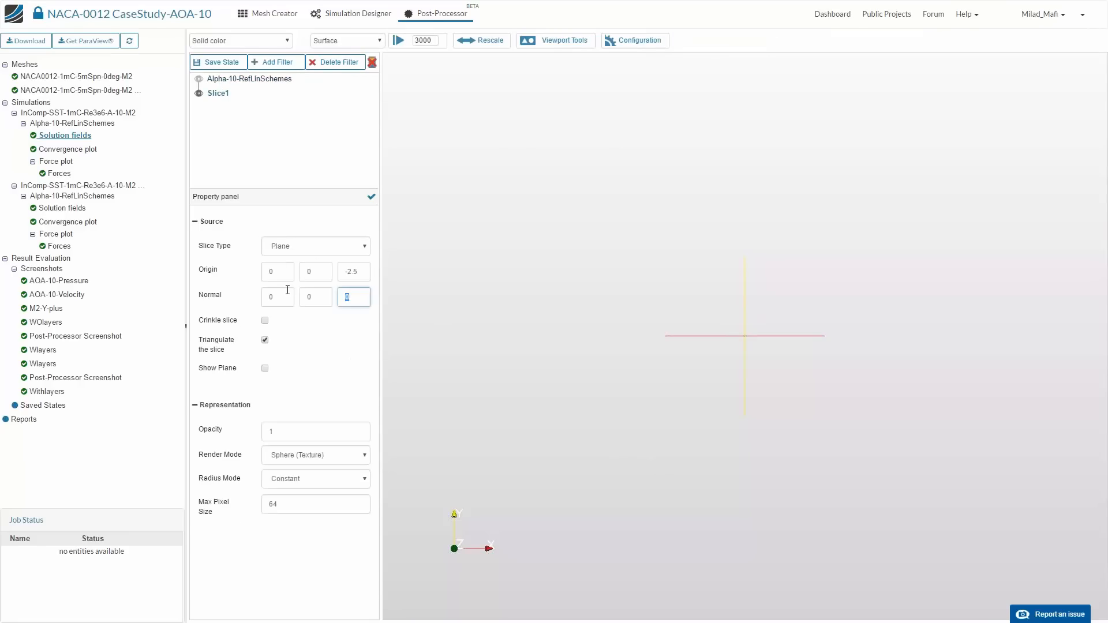
pyautogui.write('1')
pyautogui.click(372, 198)
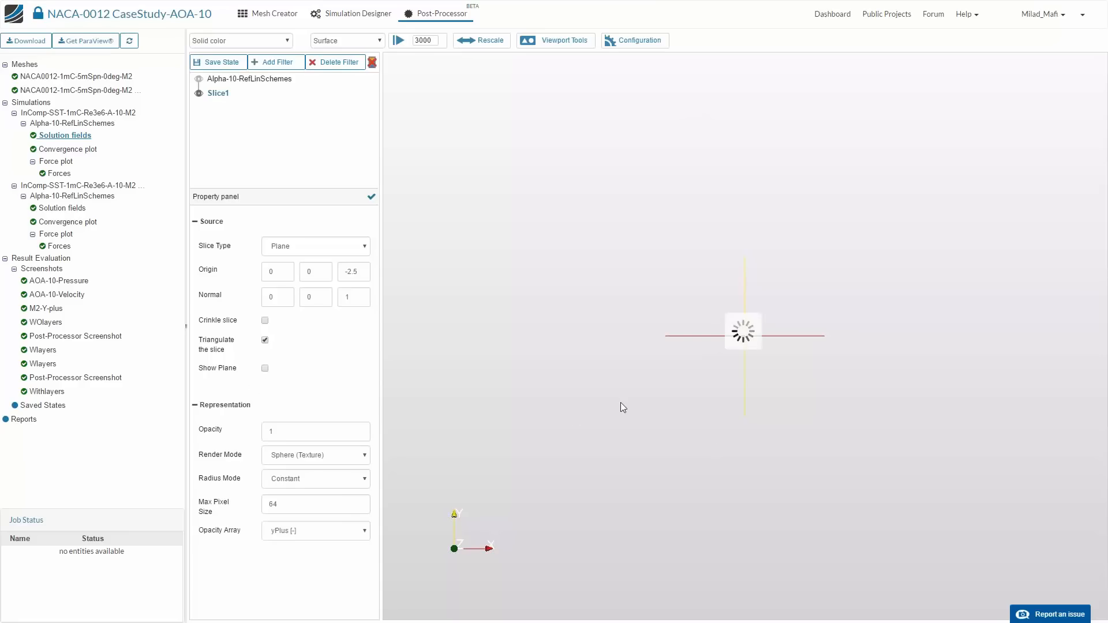
# - Orient the view along +Z and color the slice by U [point-data]
pyautogui.moveTo(621, 403); pyautogui.dragTo(684, 221)
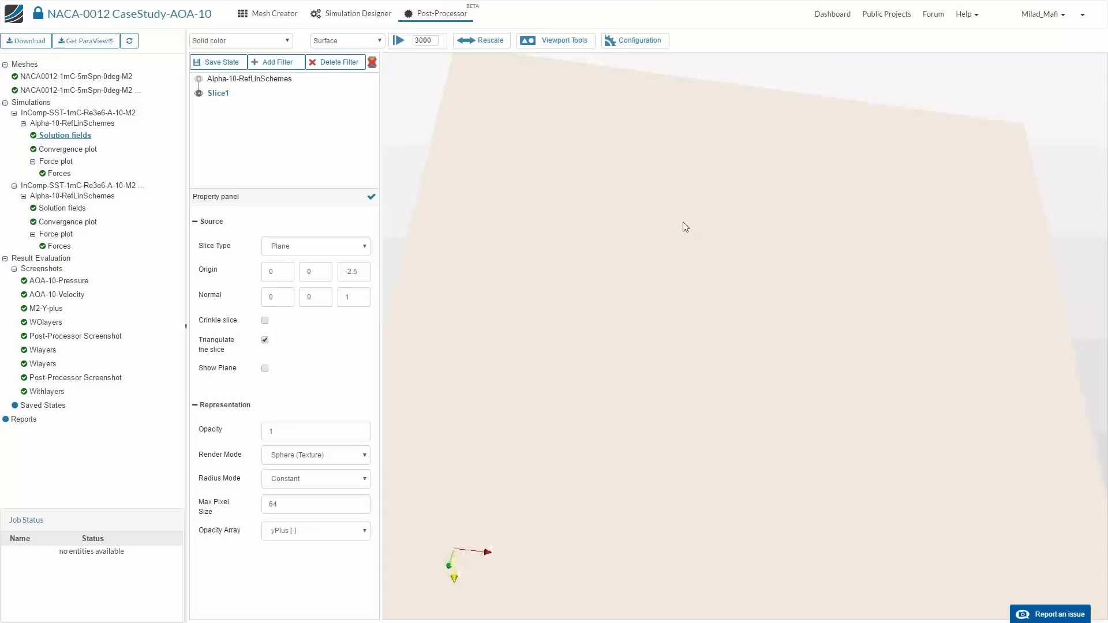
pyautogui.moveTo(684, 222); pyautogui.dragTo(658, 69, button='right')
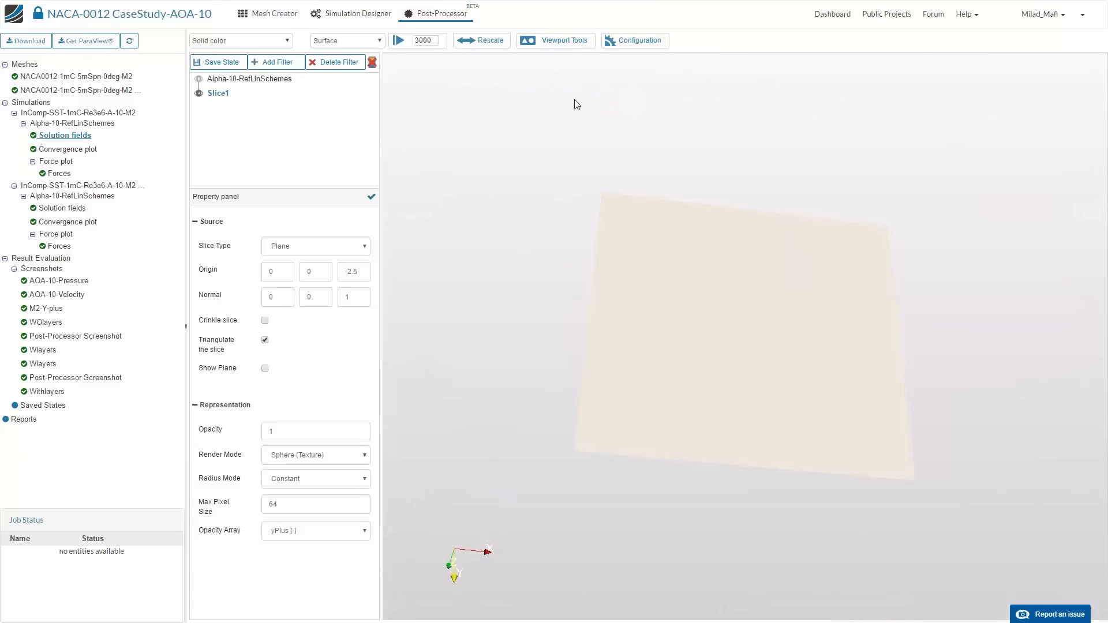
pyautogui.click(574, 41)
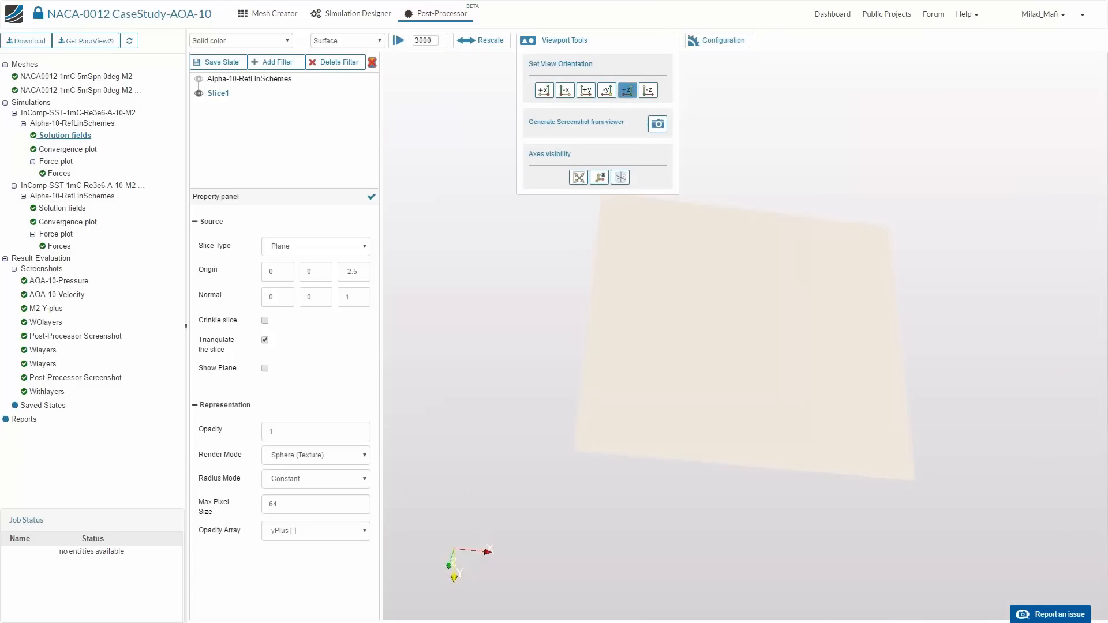
pyautogui.click(628, 90)
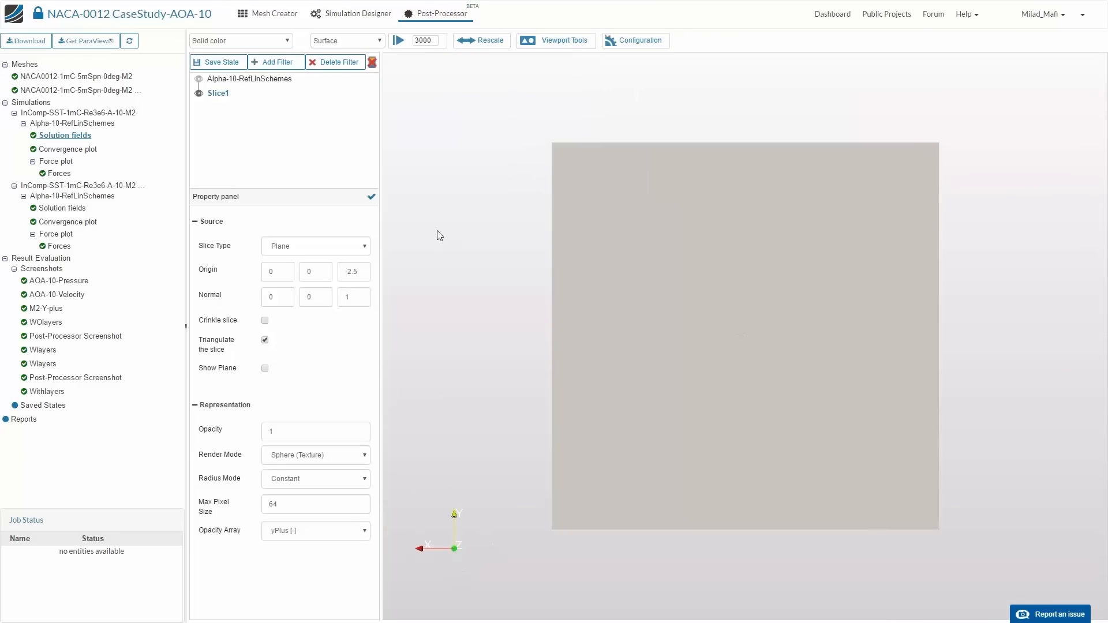
pyautogui.click(242, 41)
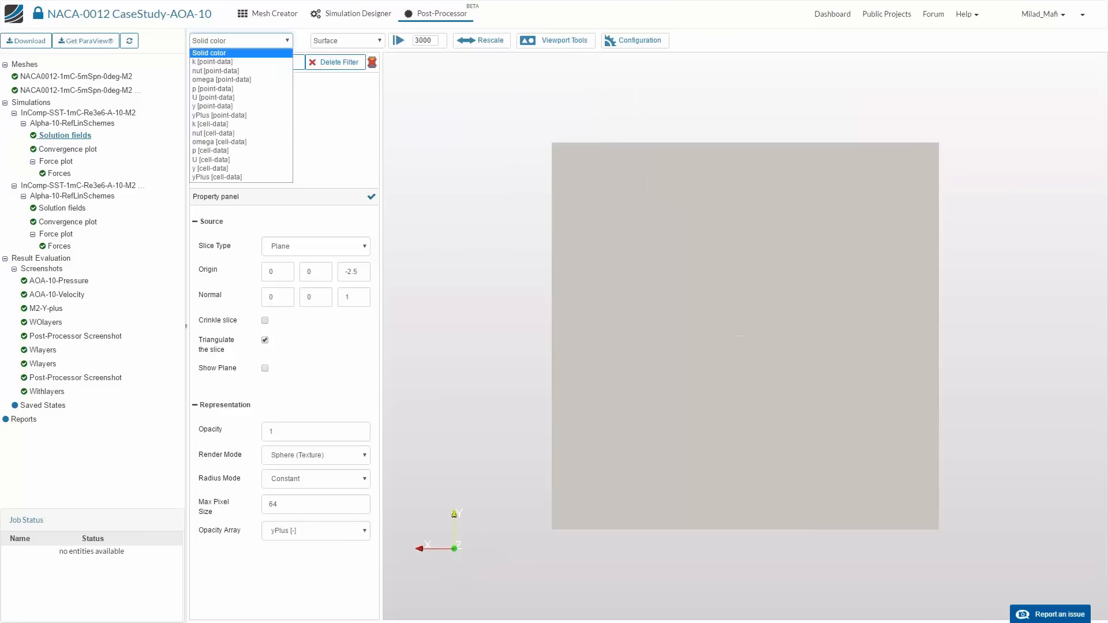
pyautogui.click(228, 97)
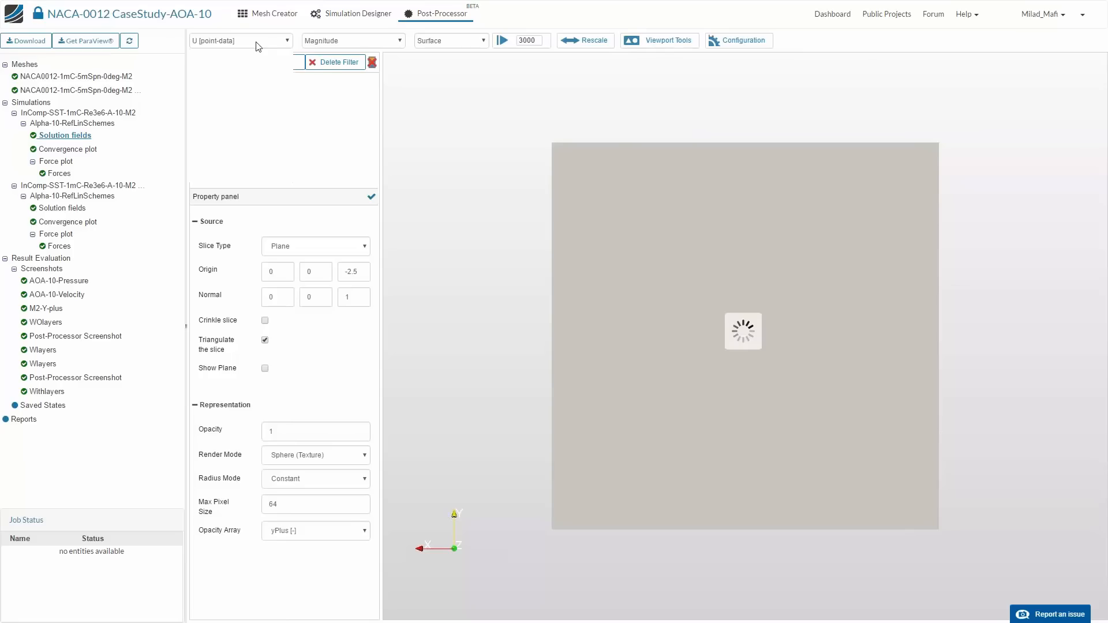
pyautogui.click(256, 42)
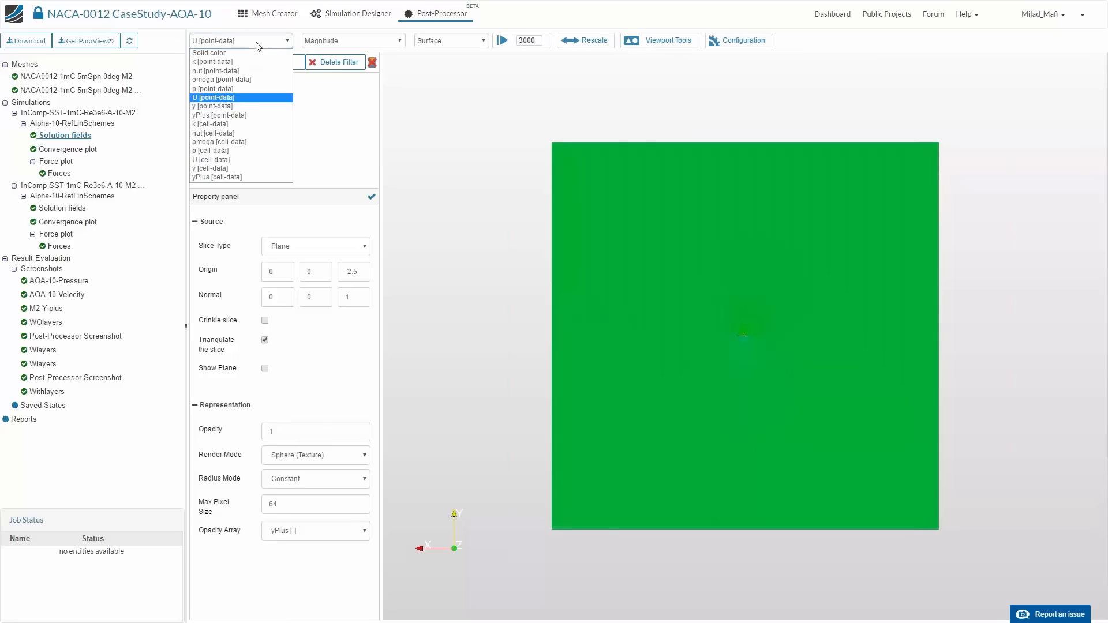
pyautogui.click(242, 98)
# - Display the slice as Surface With Edges and examine the mesh and velocity near the airfoil's leading edge
pyautogui.moveTo(758, 505); pyautogui.dragTo(758, 534, button='right')
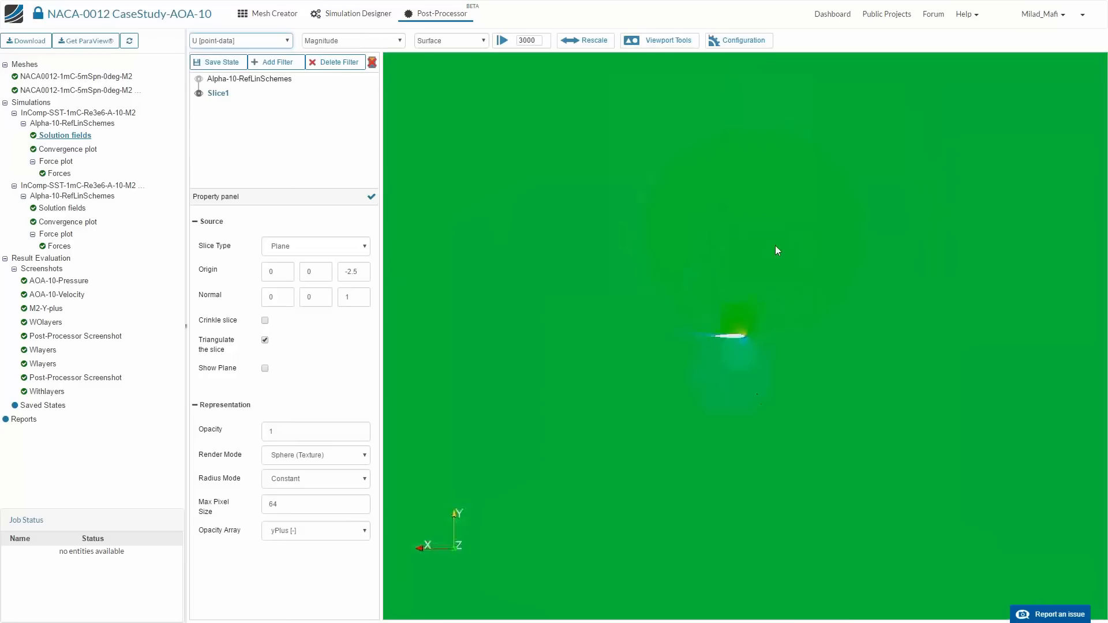
pyautogui.moveTo(775, 245); pyautogui.dragTo(774, 539, button='right')
pyautogui.moveTo(694, 271); pyautogui.dragTo(787, 275, button='middle')
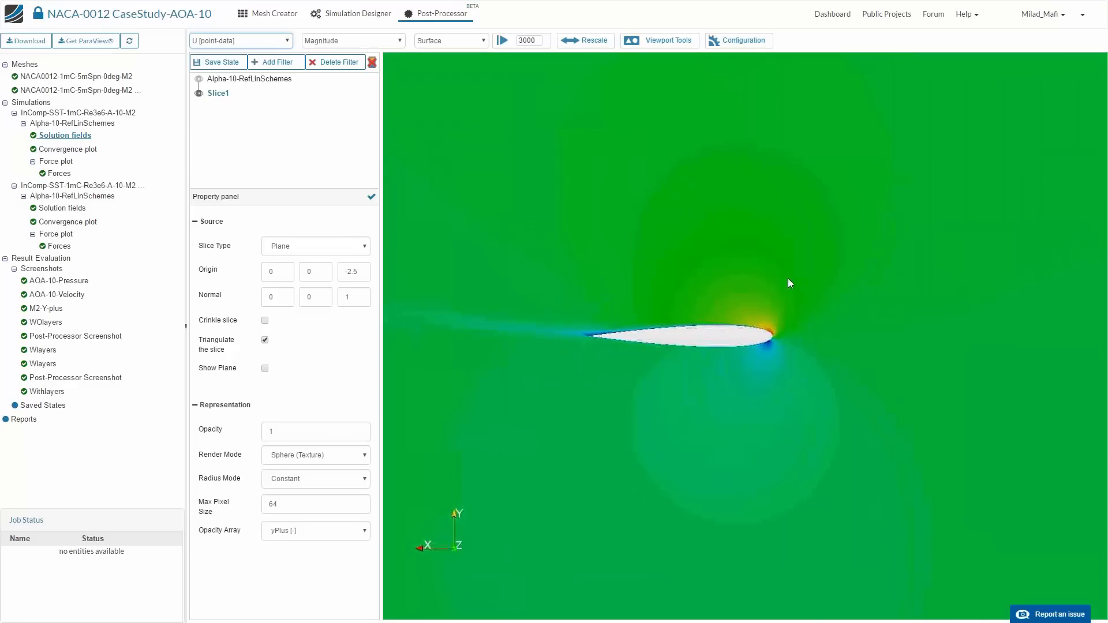
pyautogui.moveTo(788, 278); pyautogui.dragTo(777, 534, button='right')
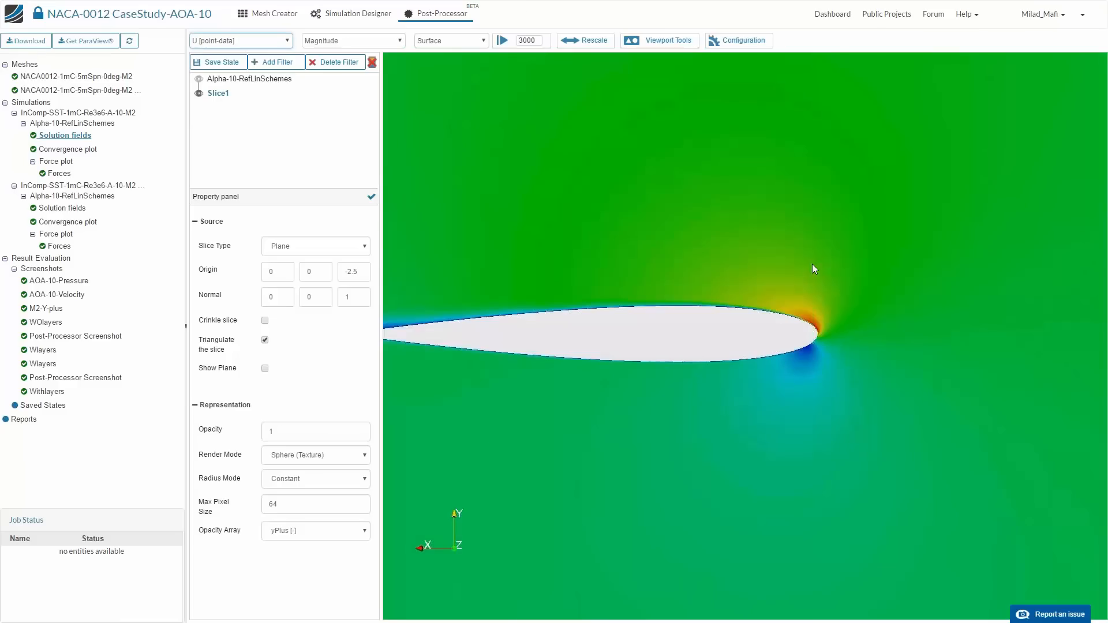
pyautogui.moveTo(812, 265); pyautogui.dragTo(809, 326, button='right')
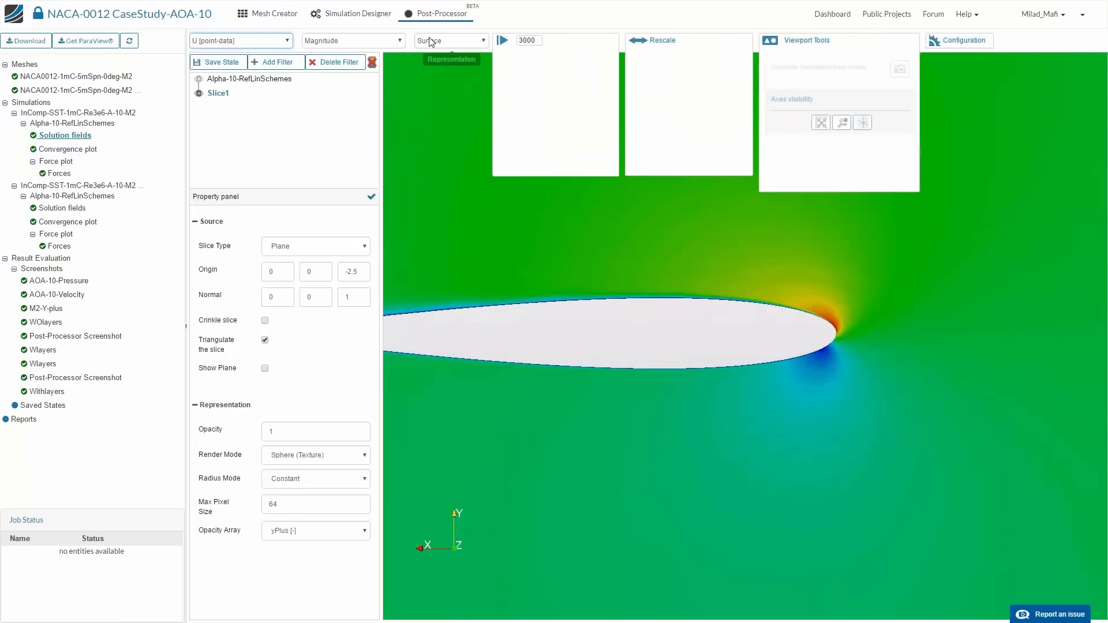
pyautogui.click(451, 41)
pyautogui.click(450, 99)
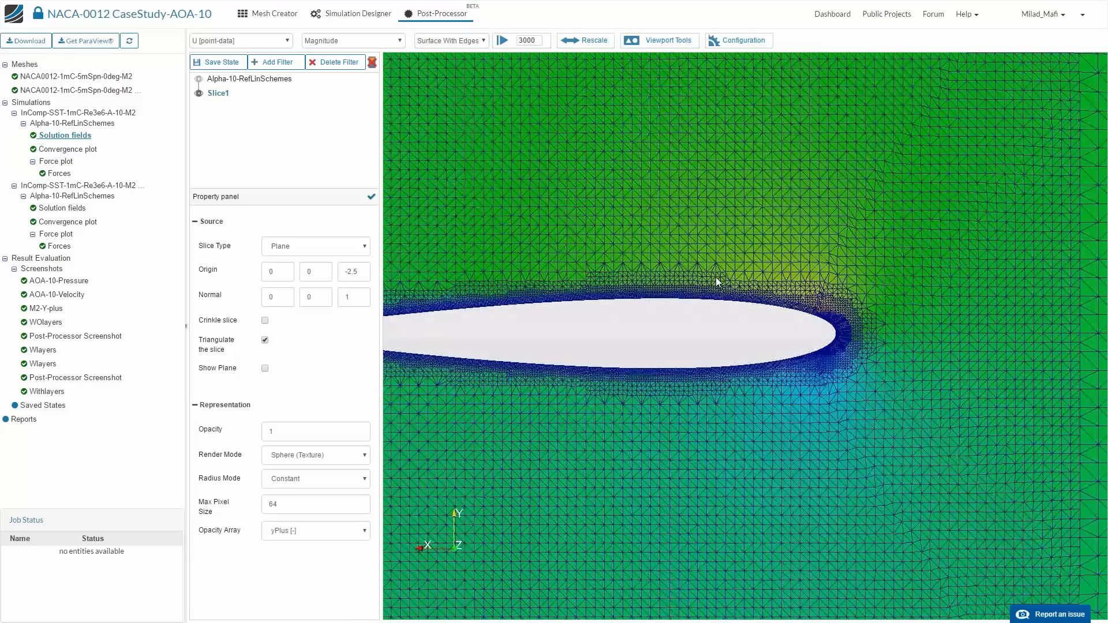
pyautogui.scroll(6, 716, 277)
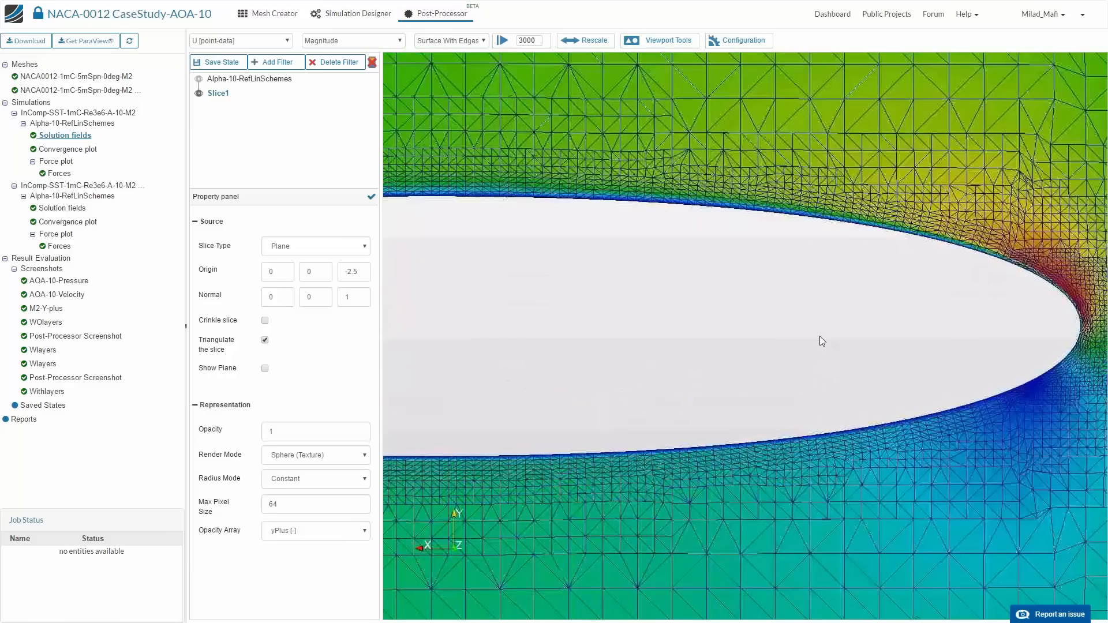
pyautogui.scroll(2, 820, 336)
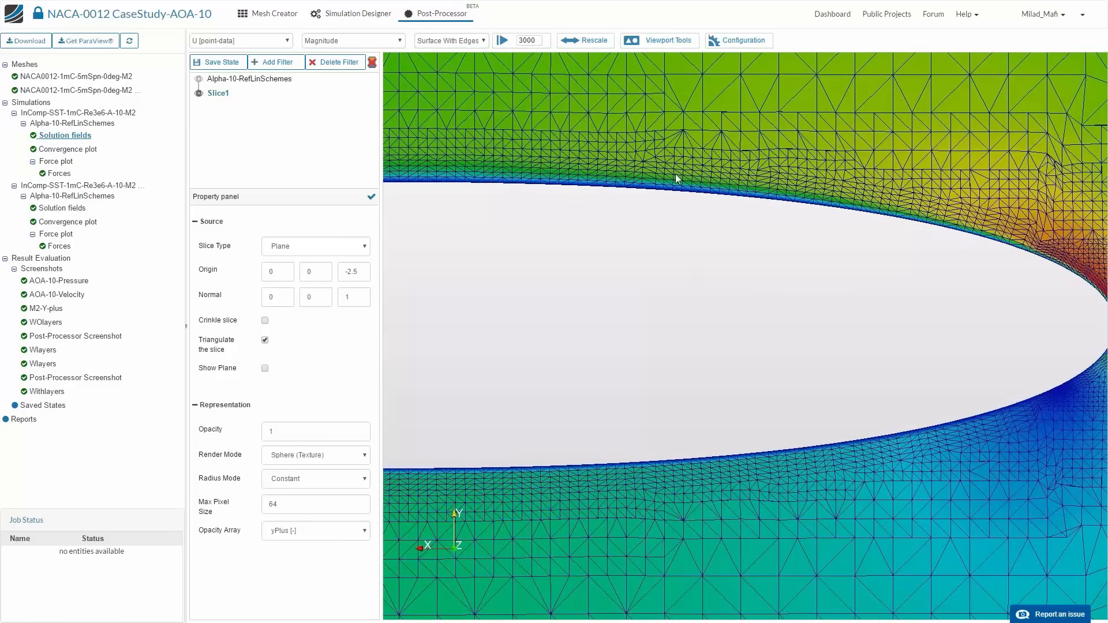
# - Hide the slice and show the Alpha-10-RefLinSchemes result with only the solid_0_shell_0_face_2 mesh region
pyautogui.click(240, 92)
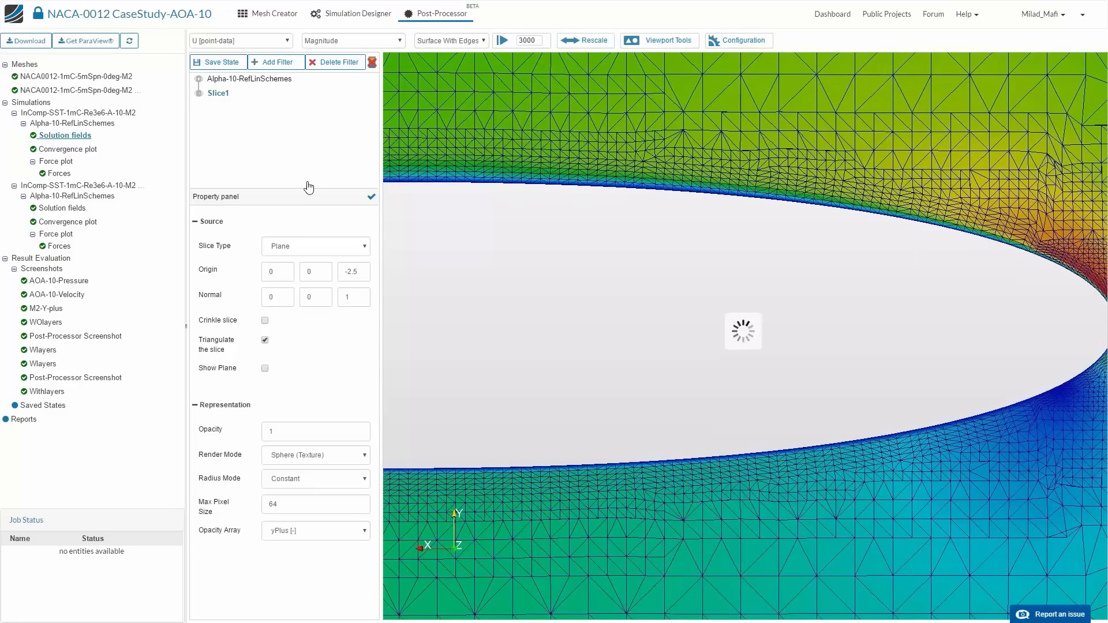
pyautogui.click(269, 84)
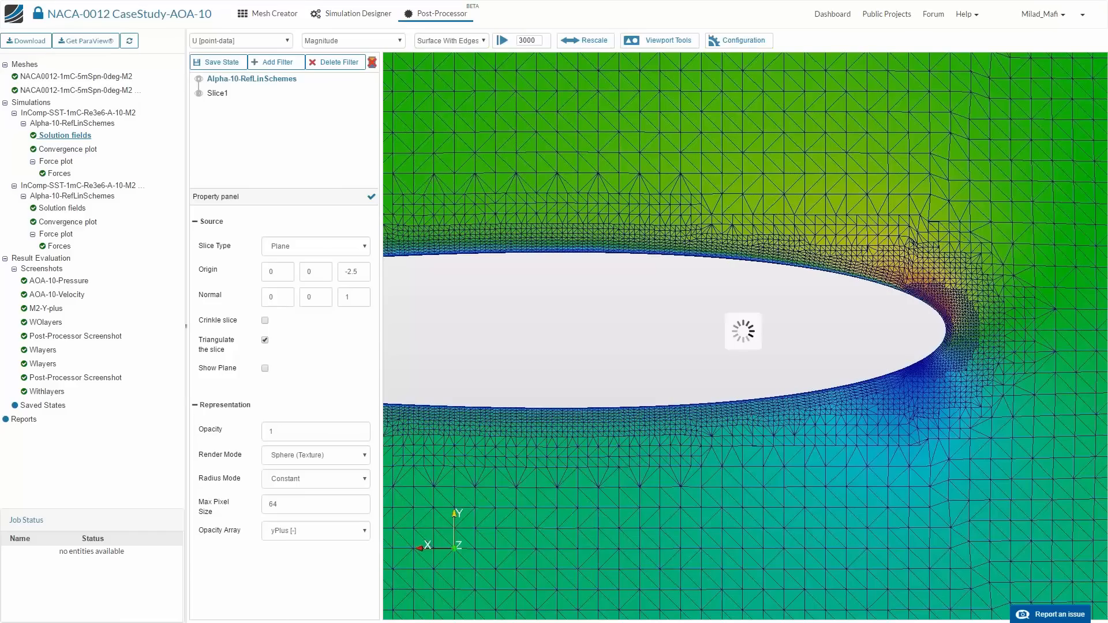
pyautogui.click(266, 81)
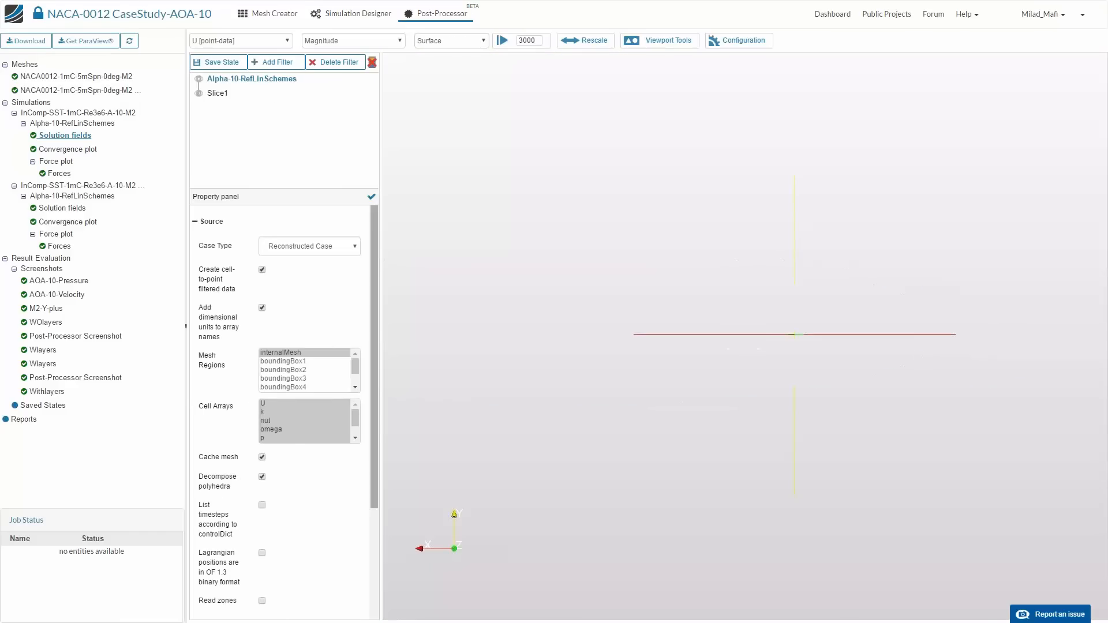
pyautogui.scroll(-2, 294, 364)
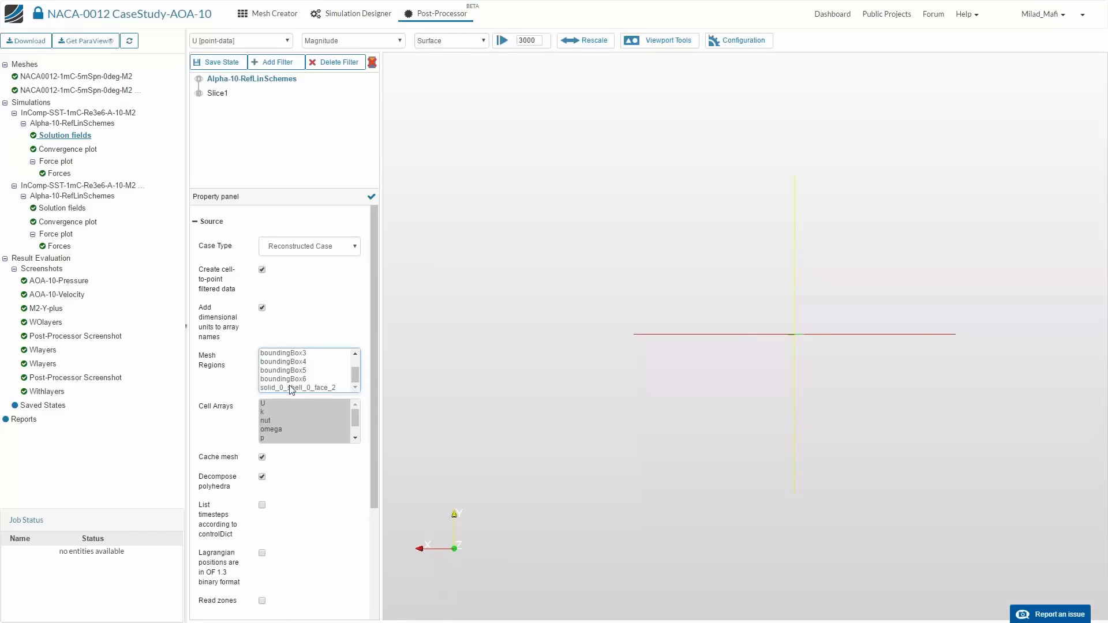
pyautogui.click(297, 386)
pyautogui.scroll(-1, 297, 386)
pyautogui.scroll(-2, 300, 297)
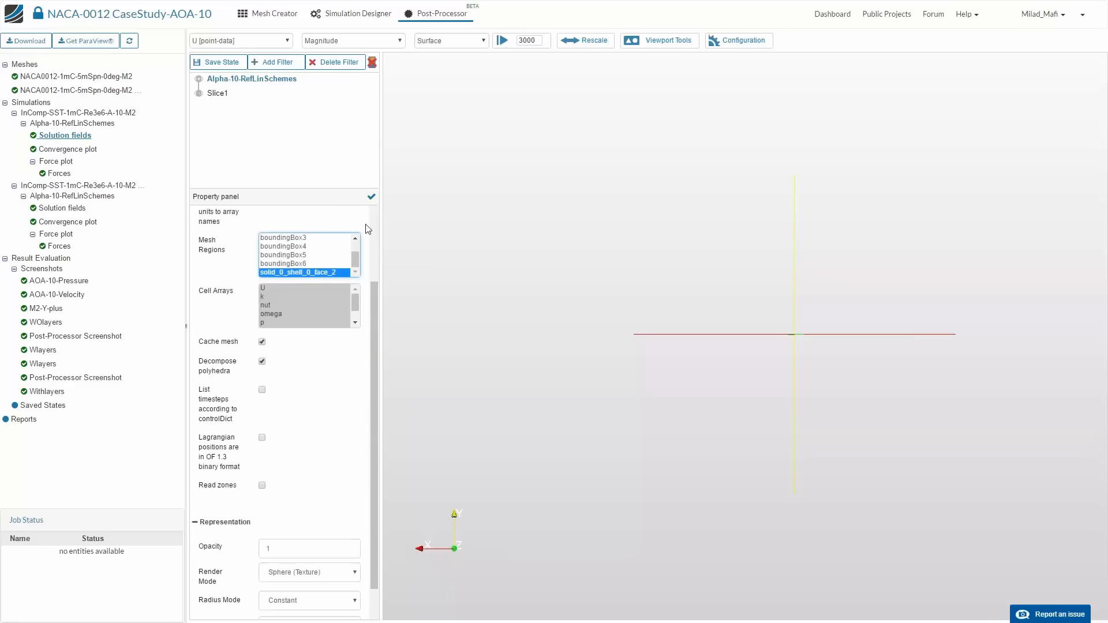
pyautogui.click(371, 197)
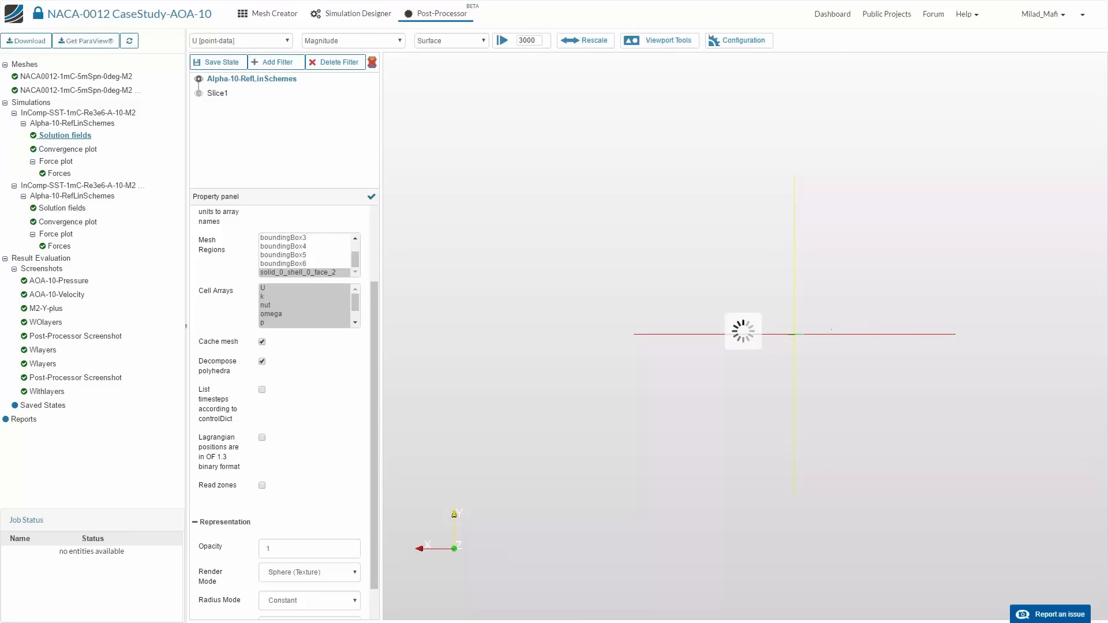
pyautogui.click(502, 40)
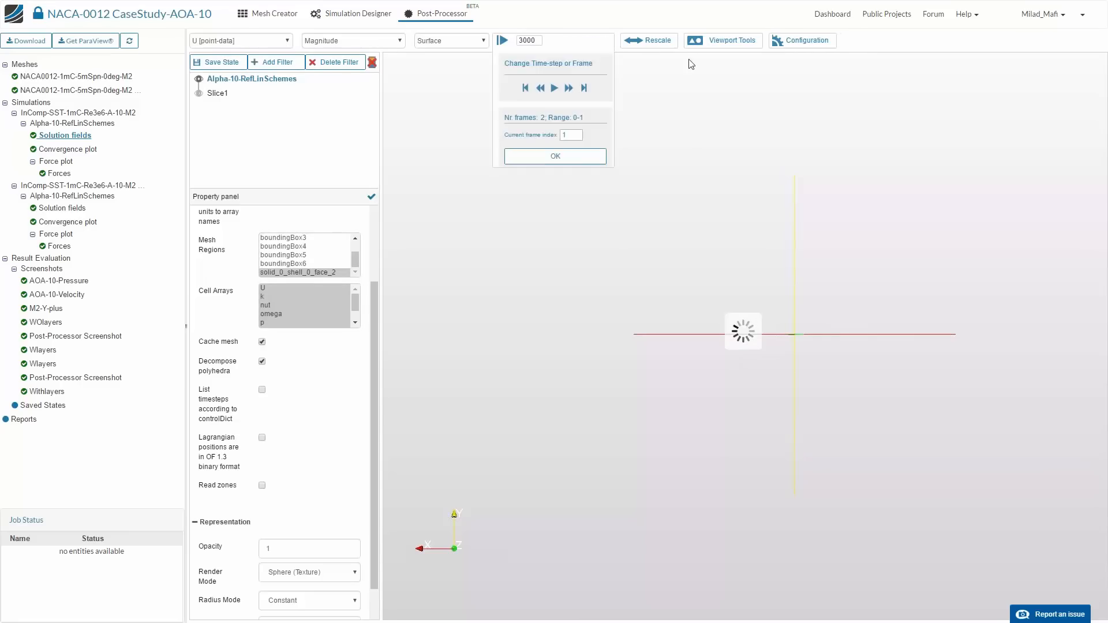
pyautogui.click(692, 41)
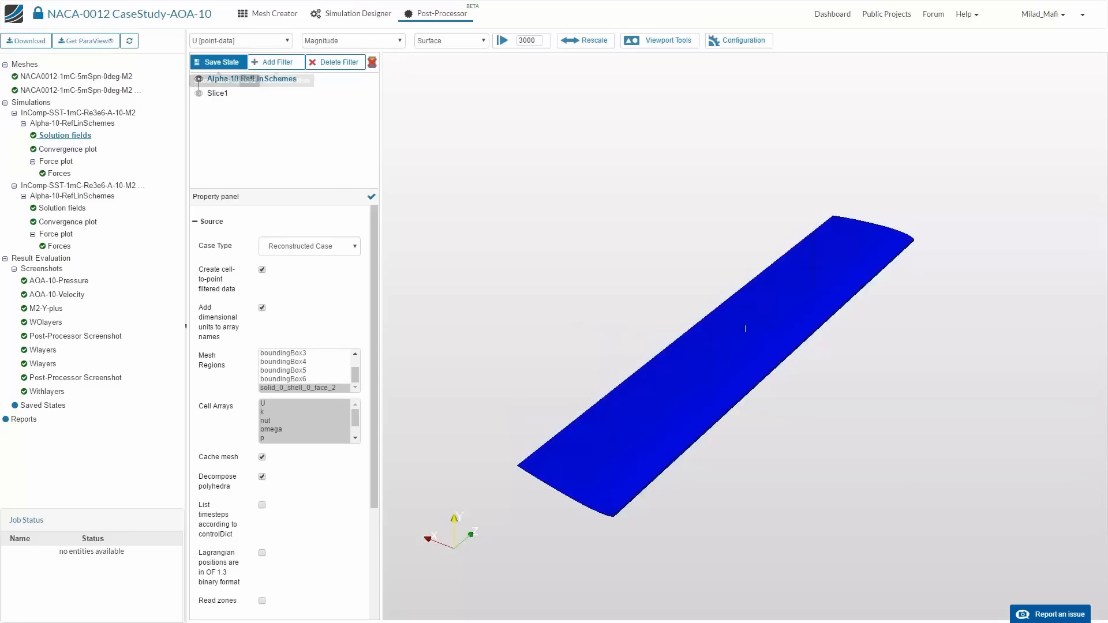
# - Color the airfoil surface by yPlus [point-data], show the color legend, and inspect the distribution on both sides of the wing
pyautogui.click(239, 41)
pyautogui.click(219, 115)
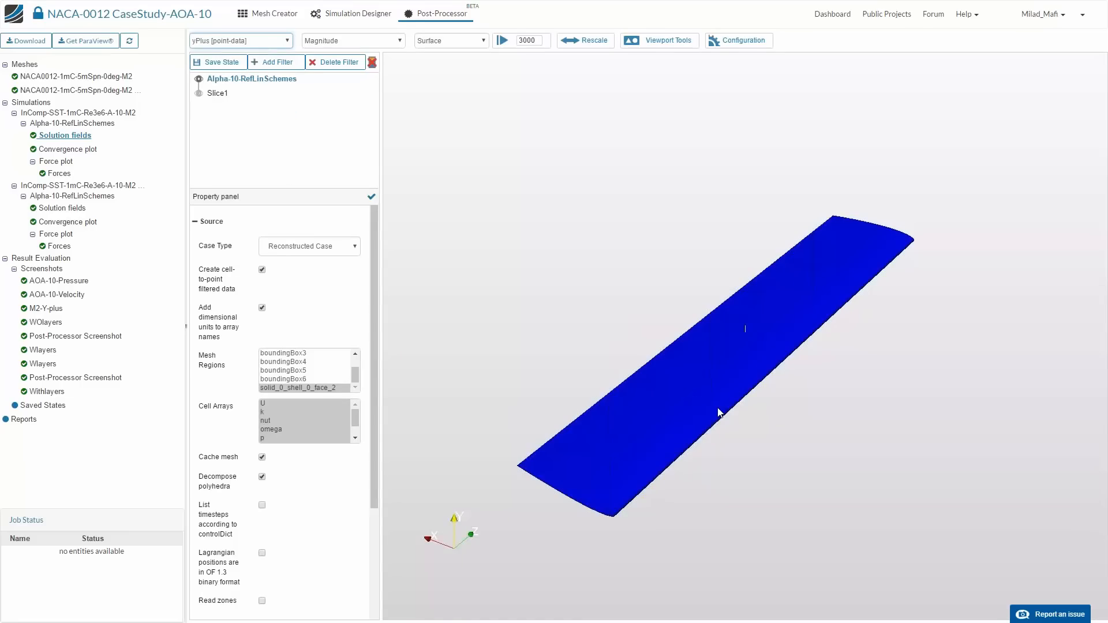
pyautogui.click(374, 65)
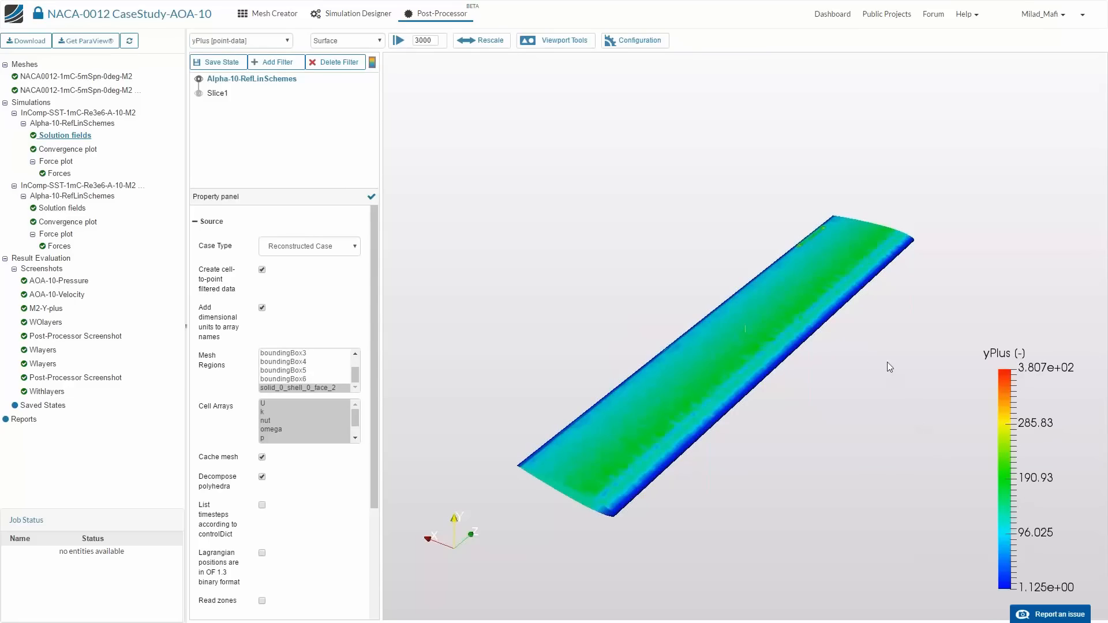
pyautogui.moveTo(860, 331); pyautogui.dragTo(971, 440)
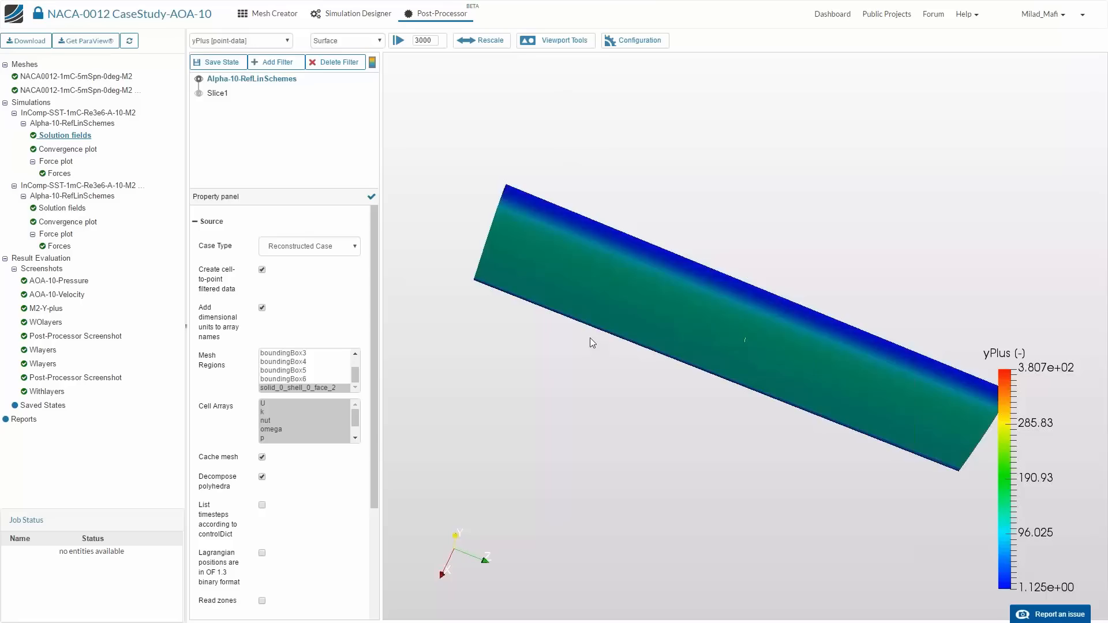
pyautogui.moveTo(590, 338); pyautogui.dragTo(587, 338)
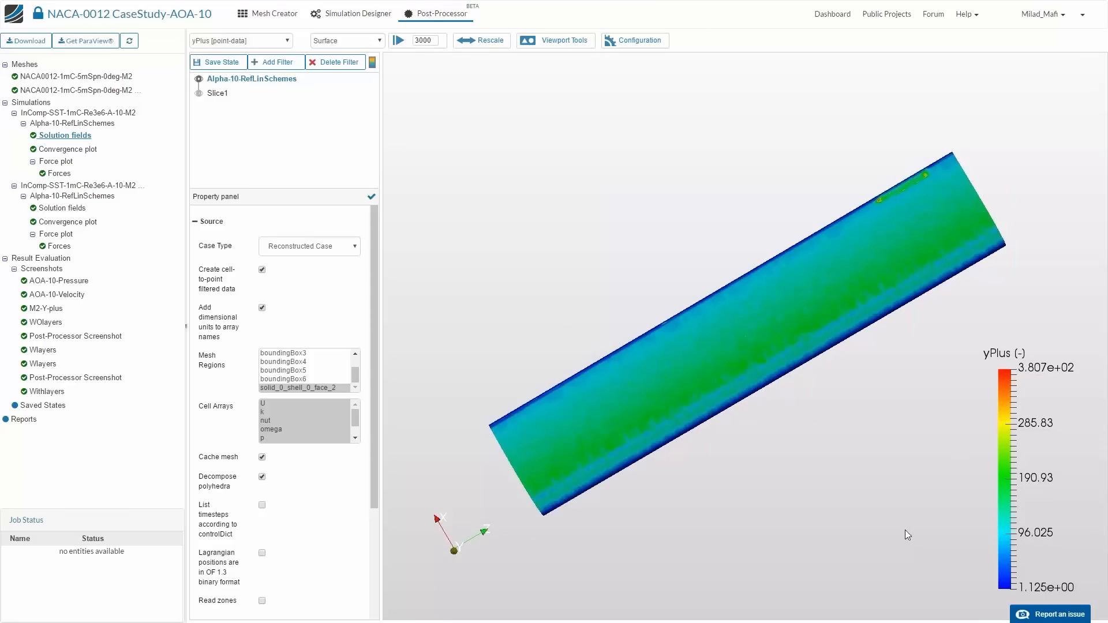
pyautogui.moveTo(1034, 398); pyautogui.dragTo(1015, 376)
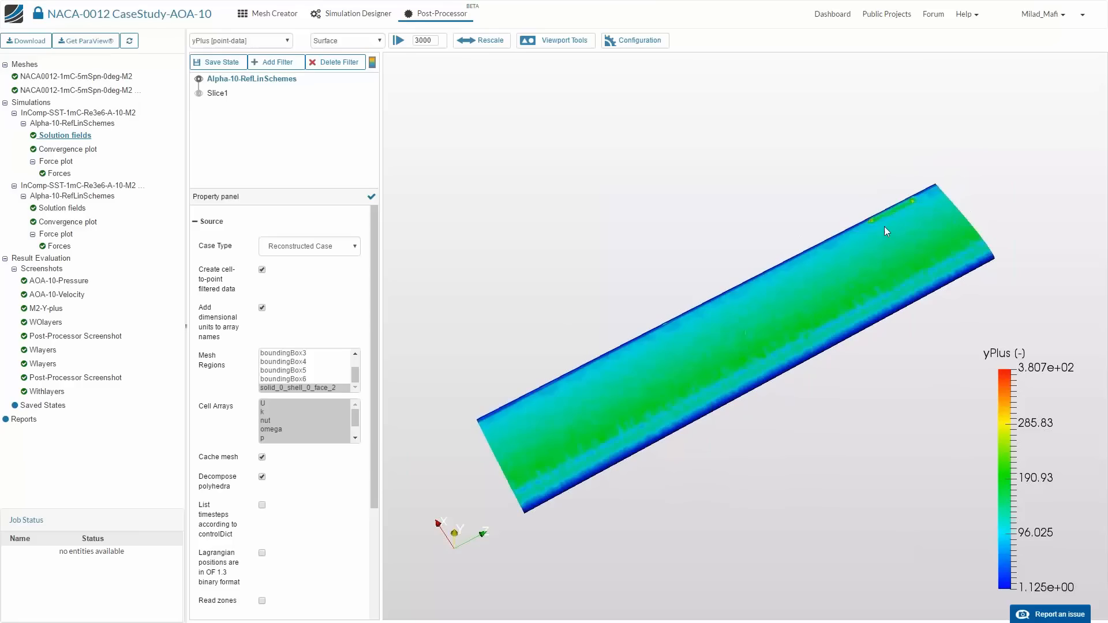